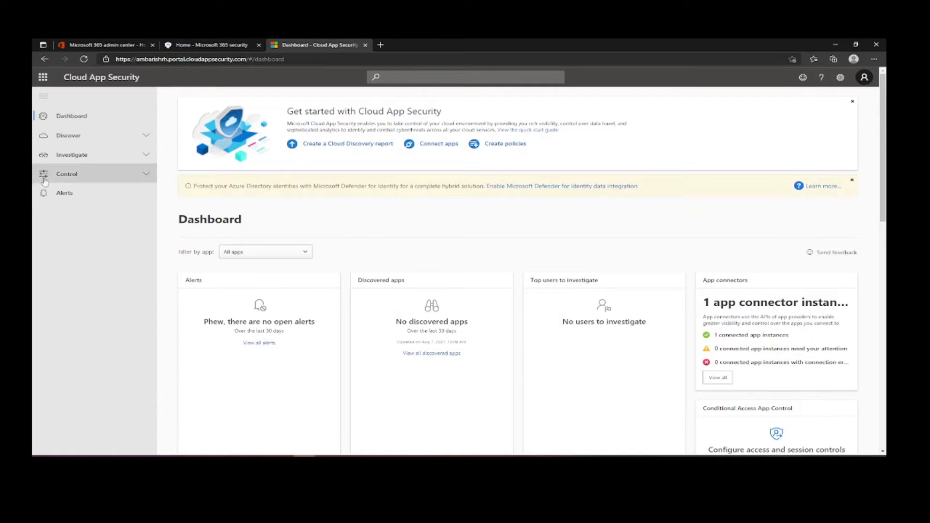
- Connect Microsoft Azure as a new app connector on the Connected apps page and close the connection dialog
scroll(248, 342, down, 2)
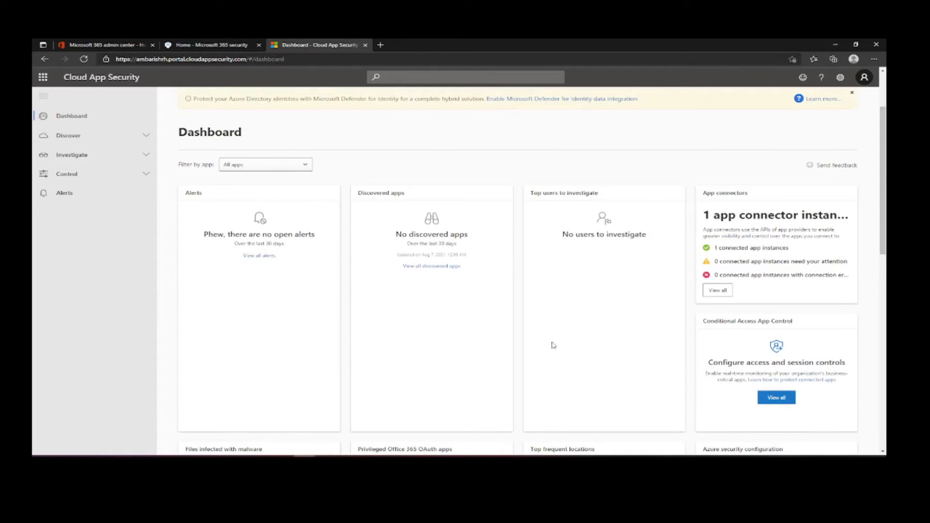
click(721, 293)
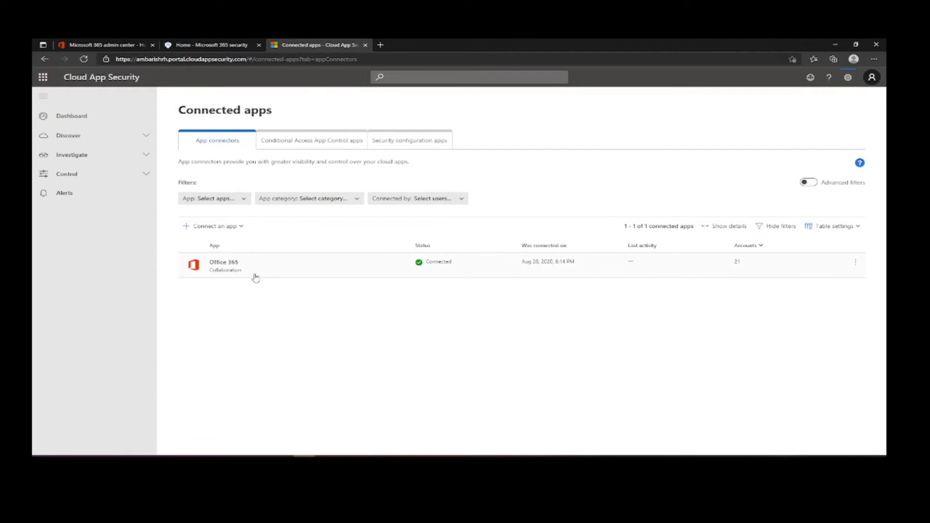
click(222, 231)
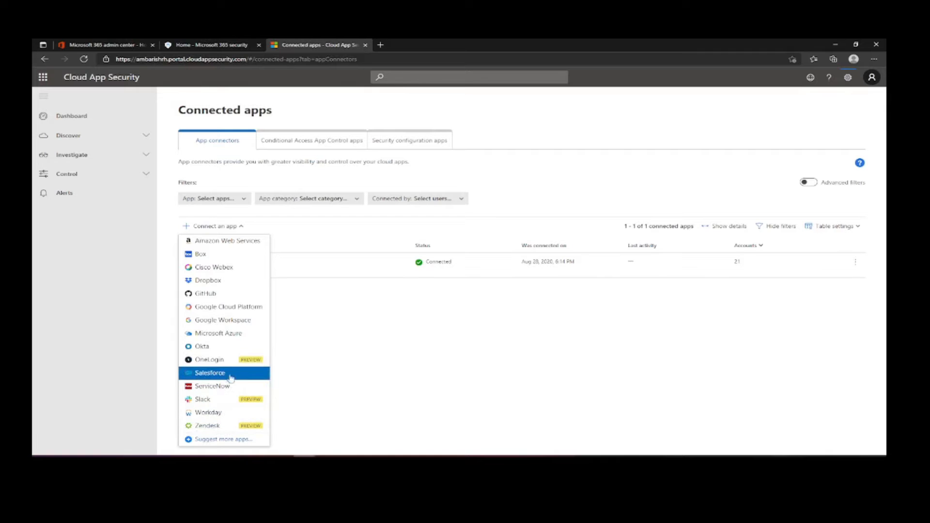
click(235, 334)
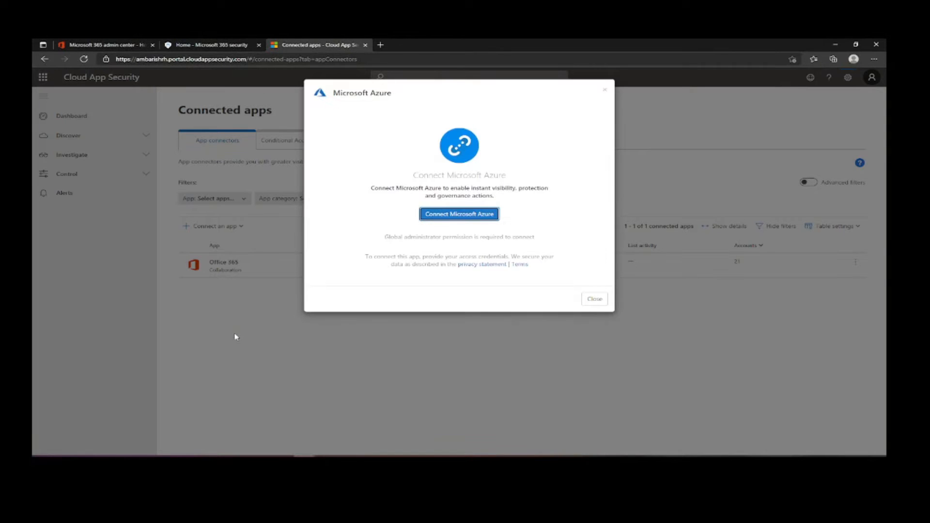
click(461, 216)
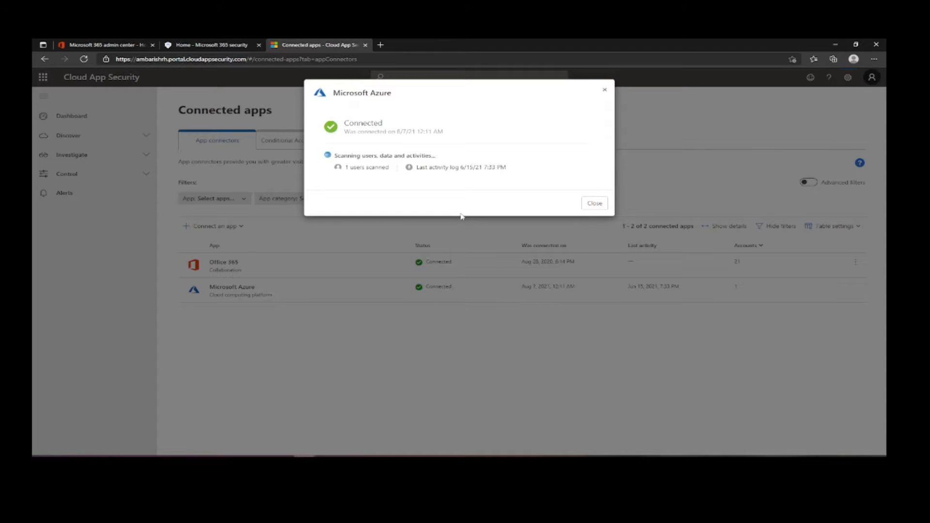
click(595, 203)
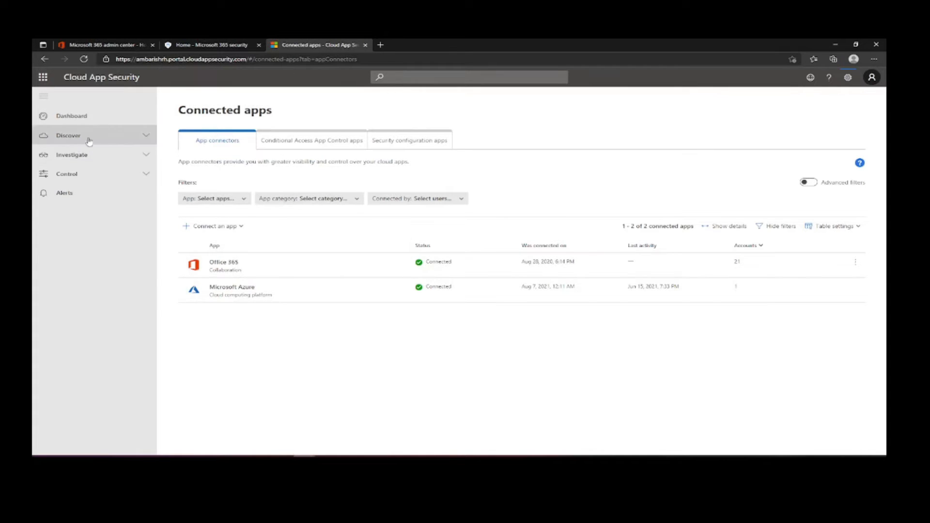
- Return to the main dashboard and enable App Governance insights for the Microsoft 365 apps
click(85, 119)
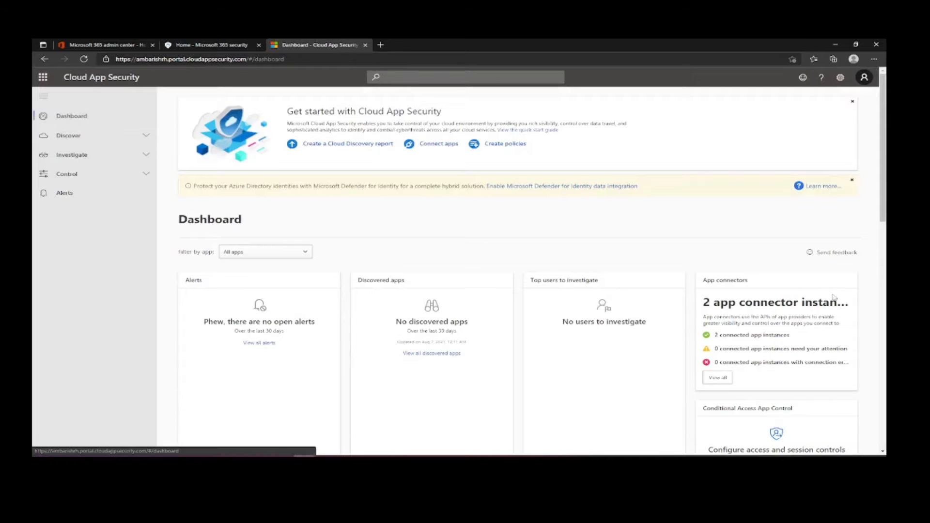
scroll(833, 297, down, 5)
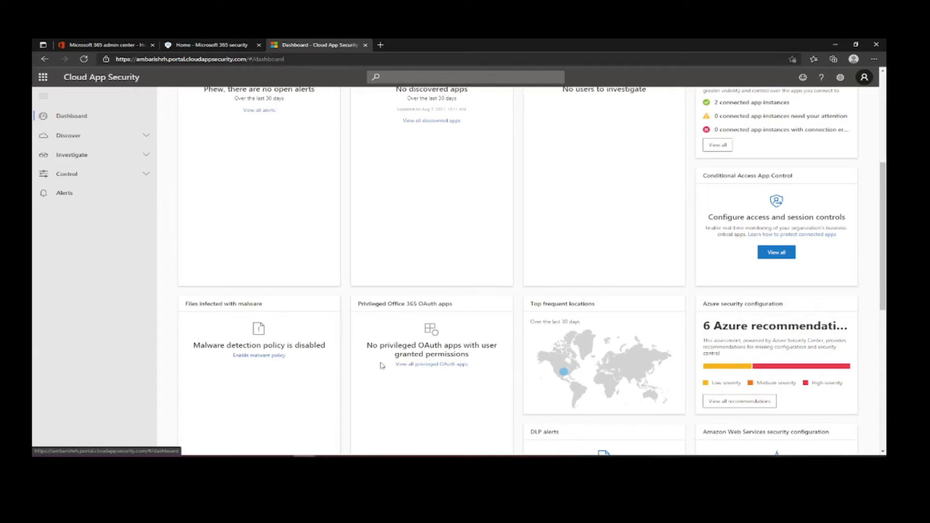
scroll(383, 366, down, 4)
scroll(436, 367, down, 2)
scroll(463, 368, down, 1)
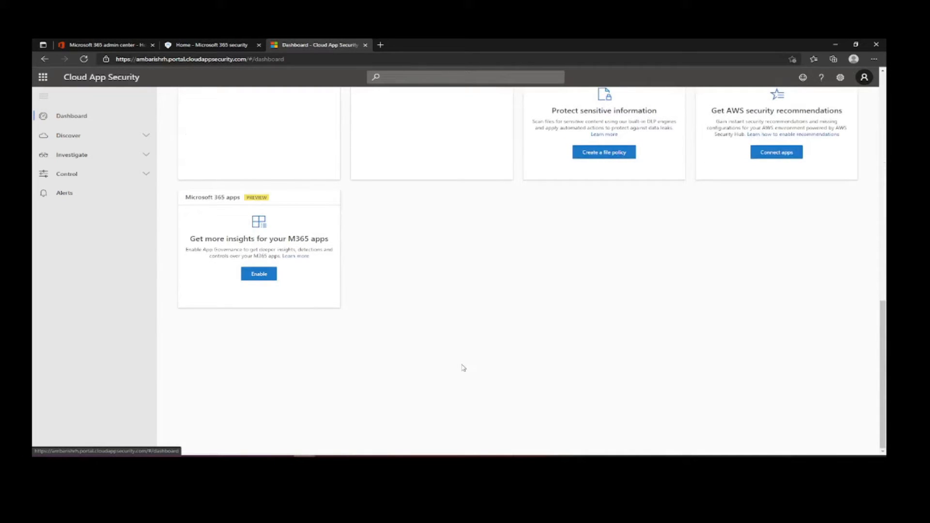
click(259, 274)
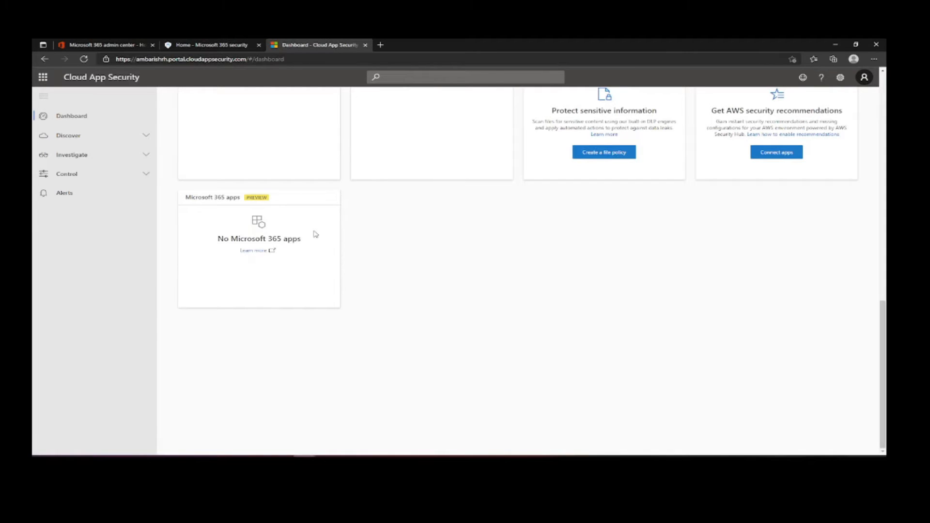
- Review the Cloud Discovery dashboard with its available reports, the discovered apps and the cloud app catalog
click(128, 139)
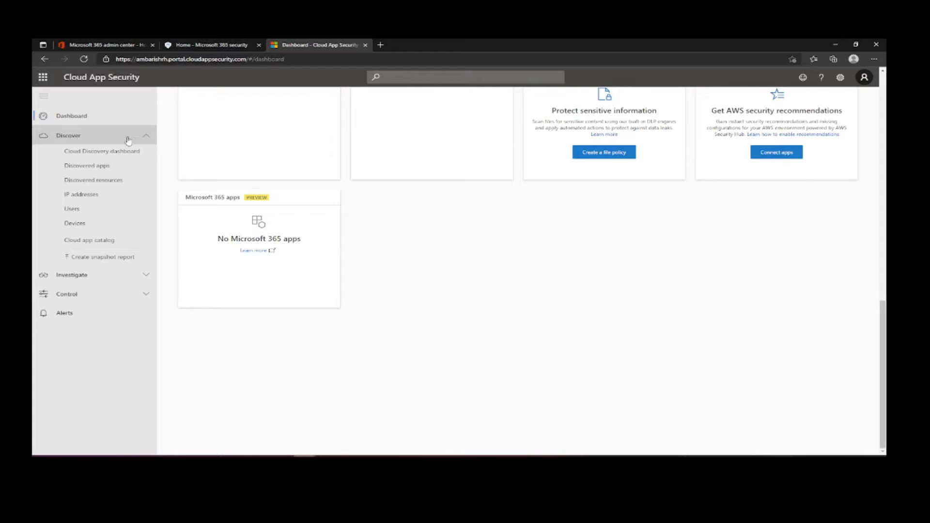
click(125, 153)
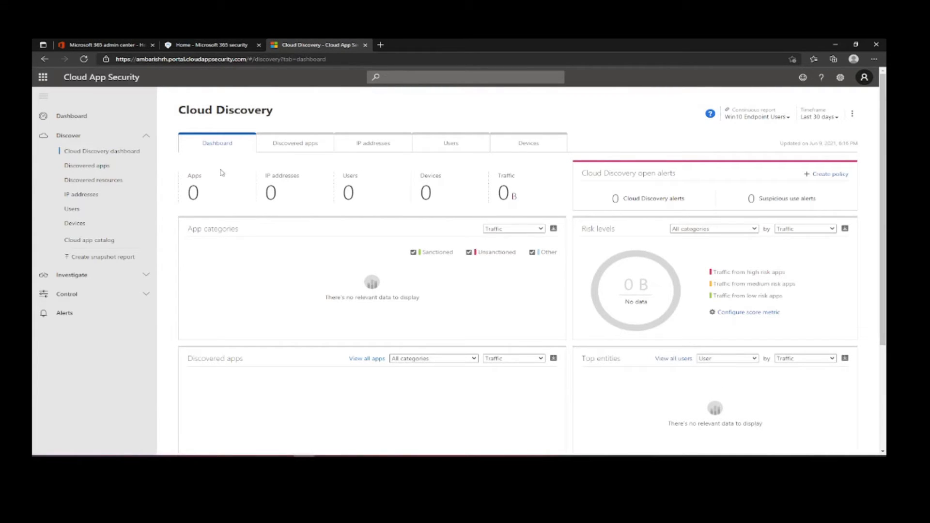
click(753, 116)
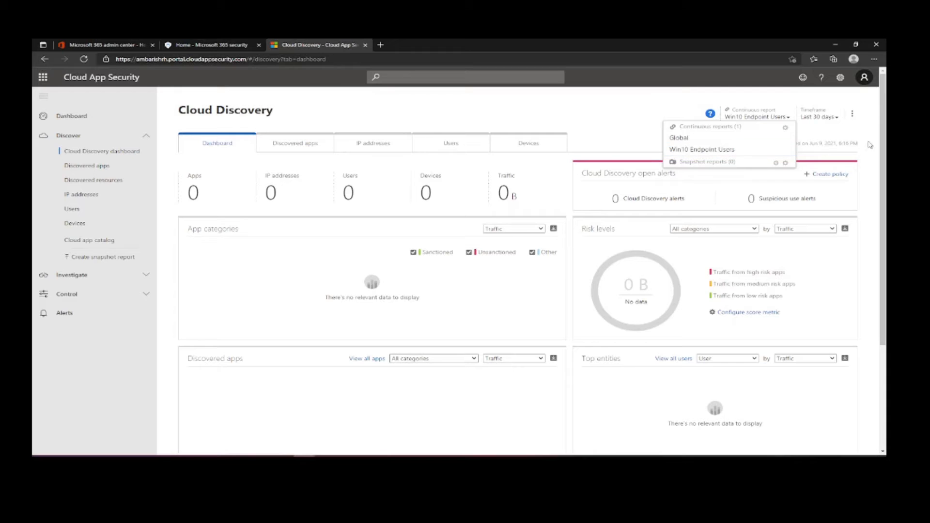
click(621, 131)
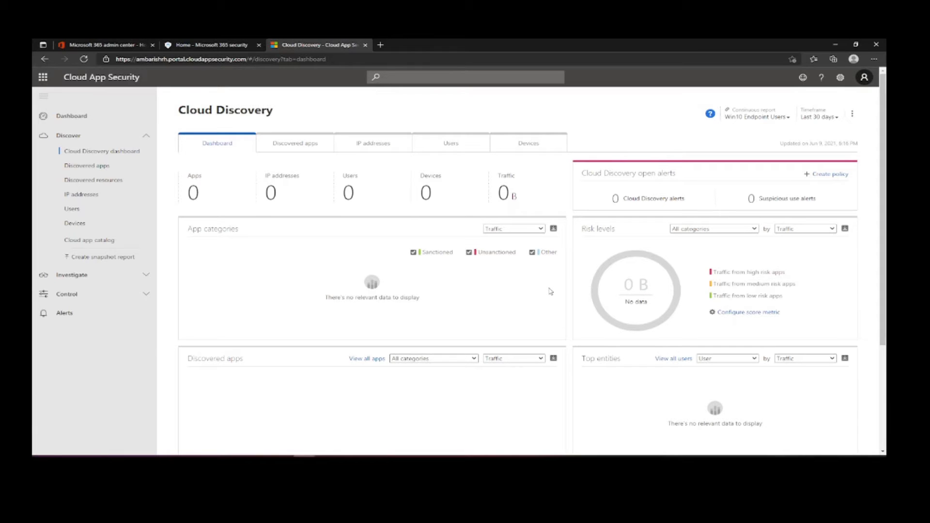
click(300, 147)
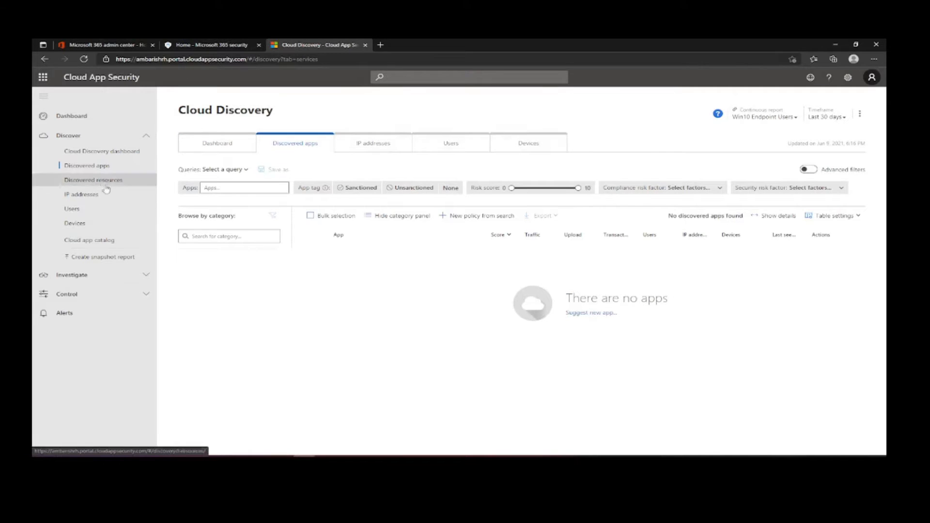
click(92, 241)
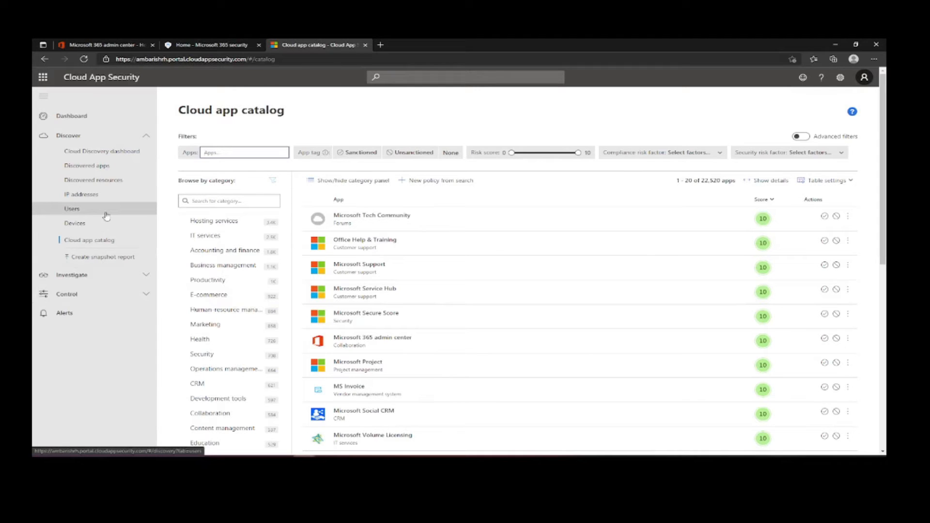
- Examine the activity log entries and the Files page in the Investigate section
click(142, 277)
click(113, 291)
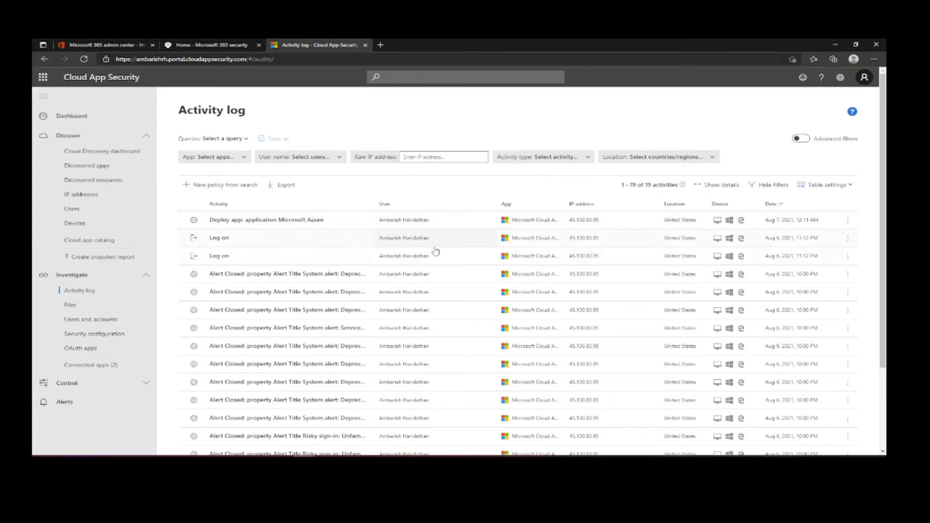
scroll(436, 252, down, 3)
scroll(446, 264, up, 3)
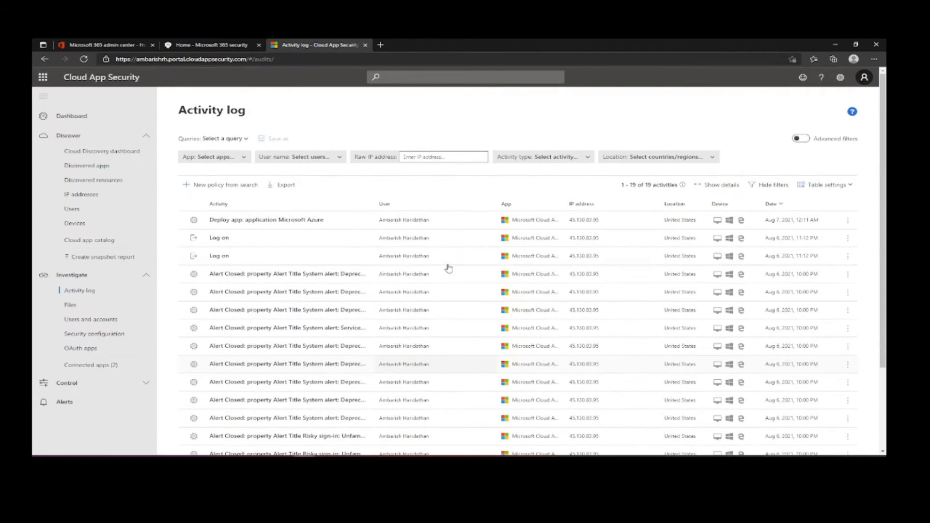
click(87, 307)
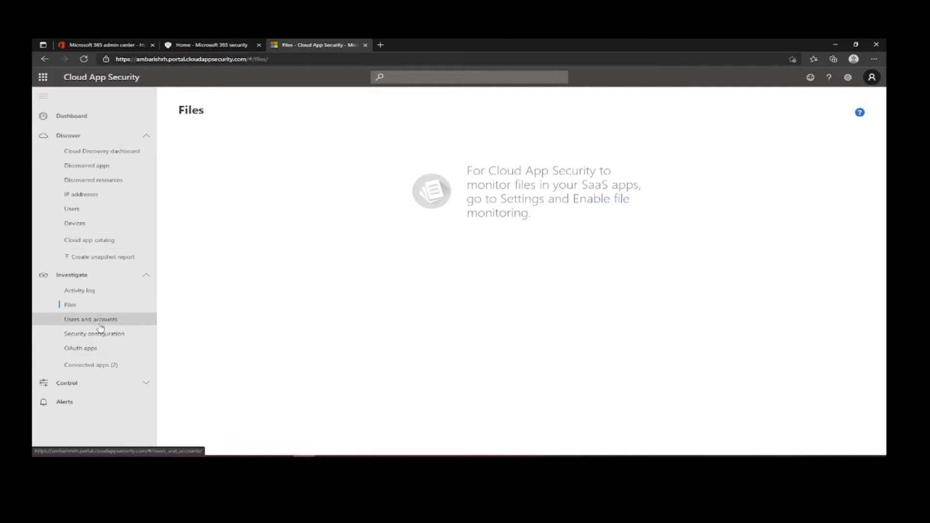
- View the account details of the Office 365 administrator linked to two apps in Users and accounts
click(99, 321)
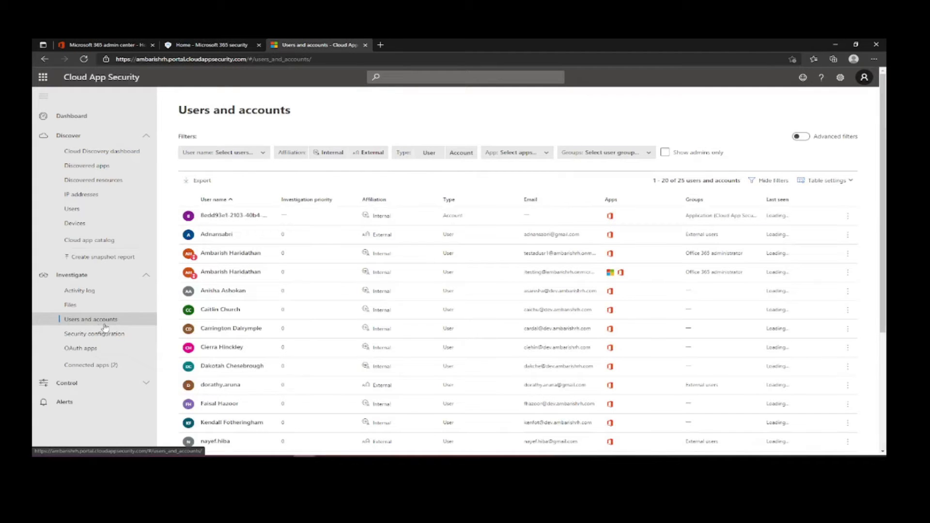
click(255, 274)
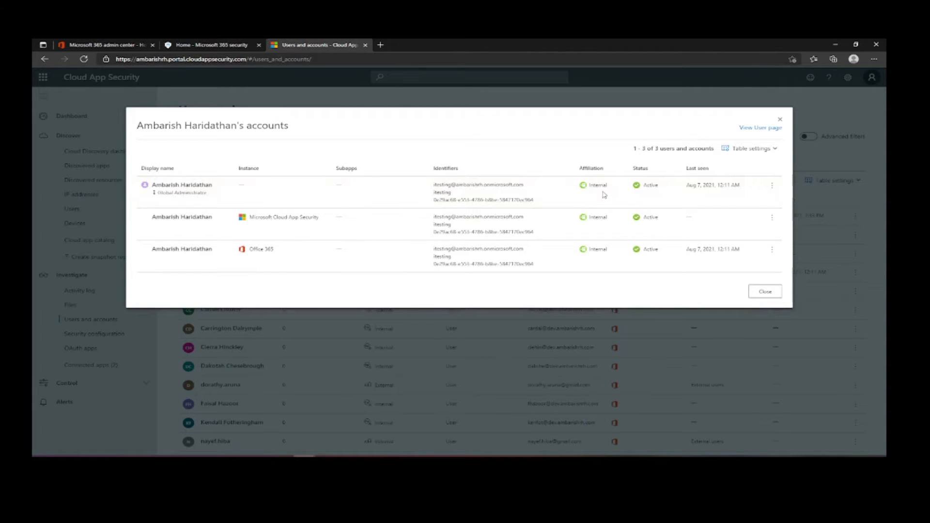
click(763, 293)
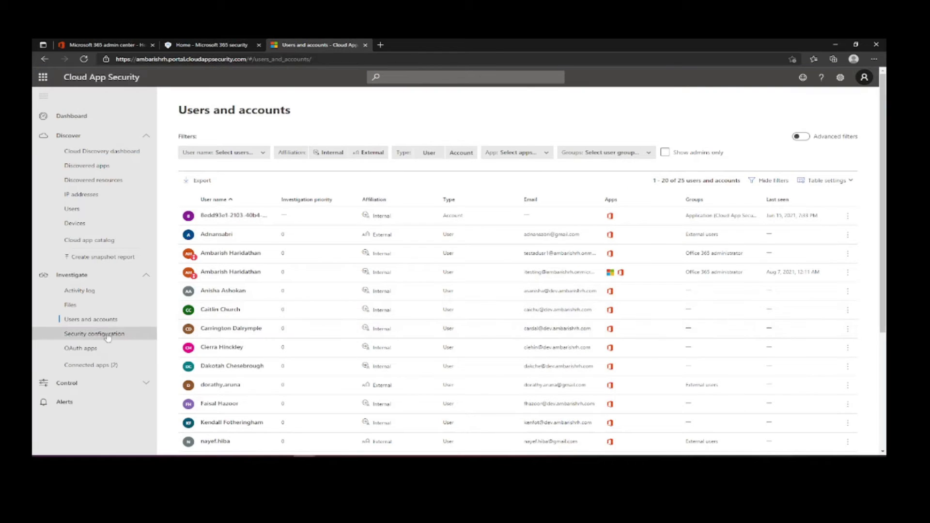
- Open the Azure security configuration recommendations and widen the Recommendations column to fit the full text
click(107, 335)
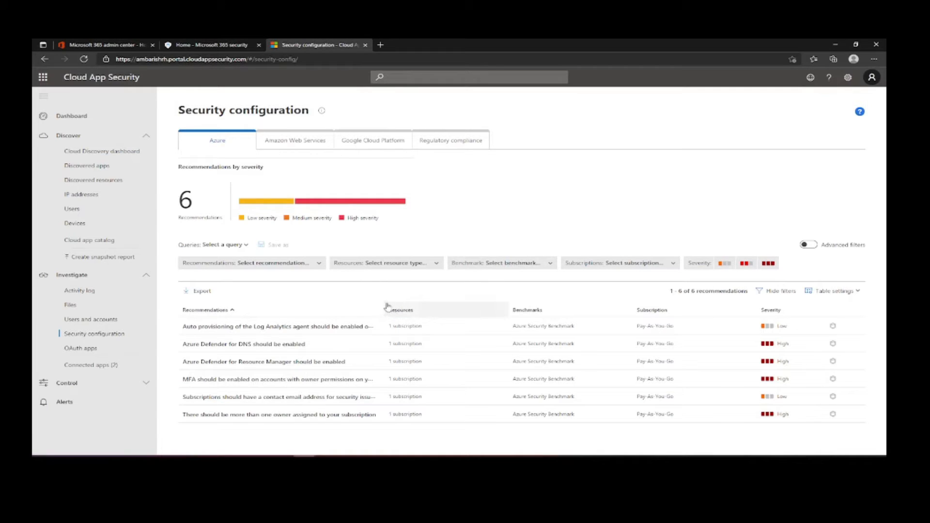
drag(383, 305, 434, 306)
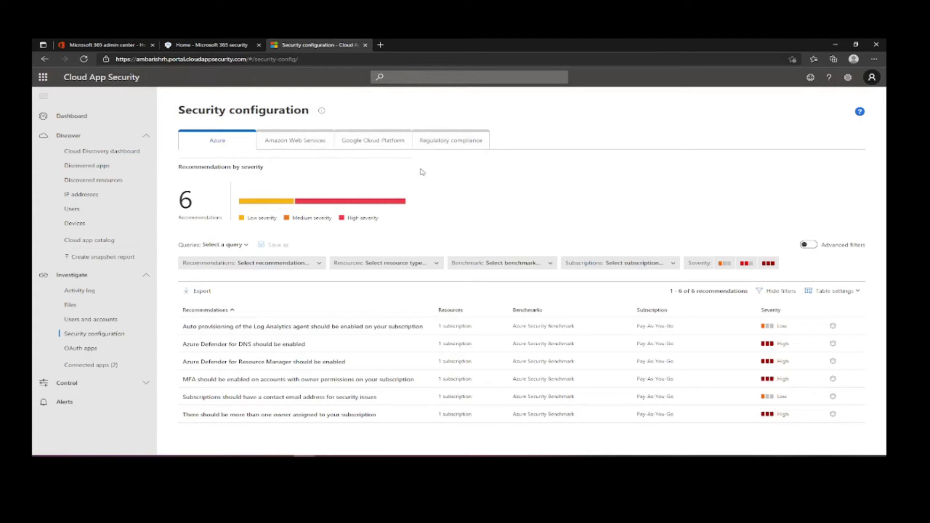
- Review the OAuth apps, the connected apps and the list of all policies
click(81, 349)
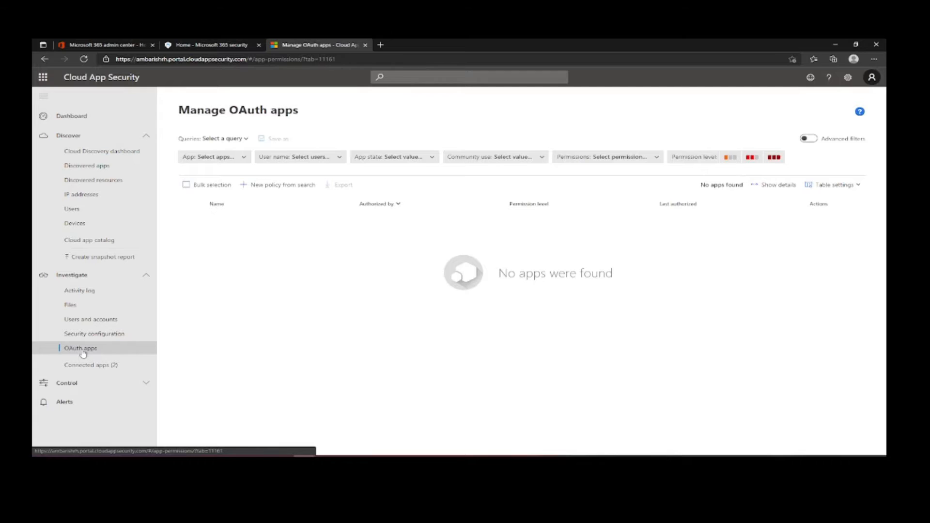
click(80, 366)
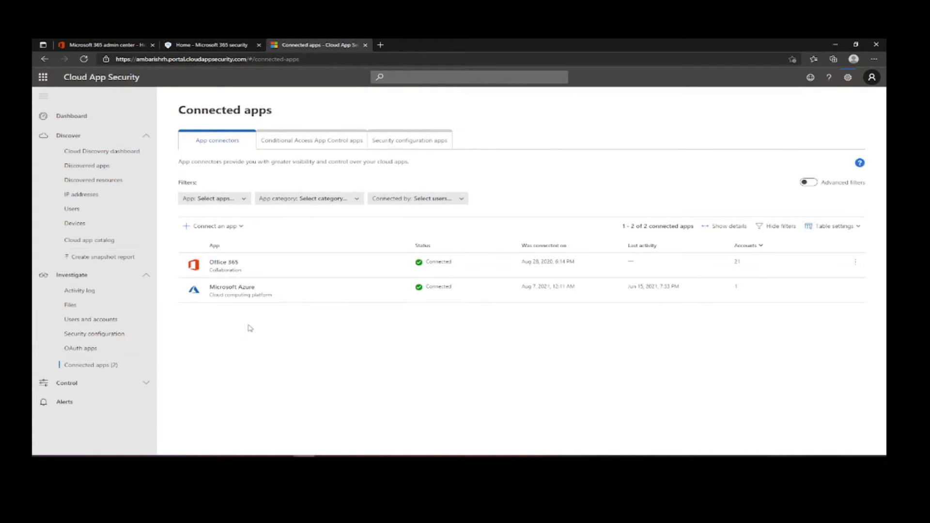
click(144, 384)
click(114, 397)
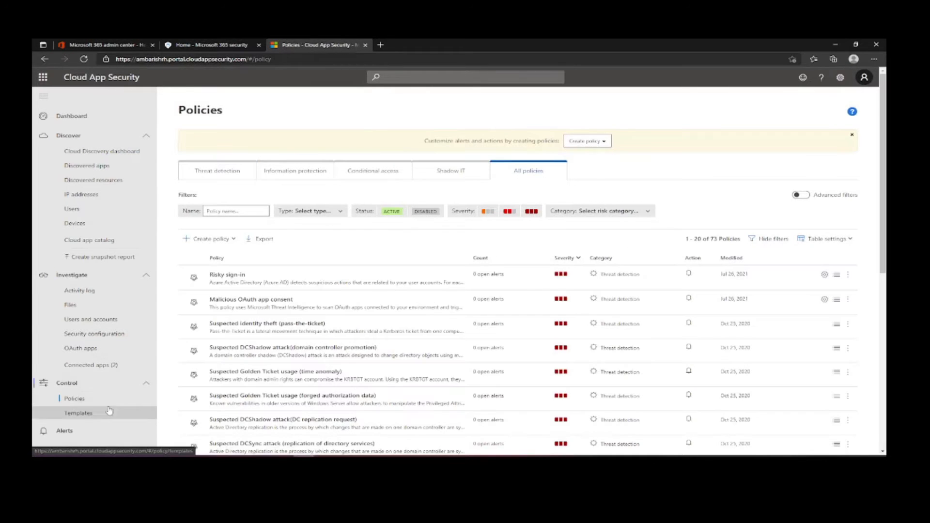
- Search the policy templates by name for "trav" and clear the name filter
click(109, 413)
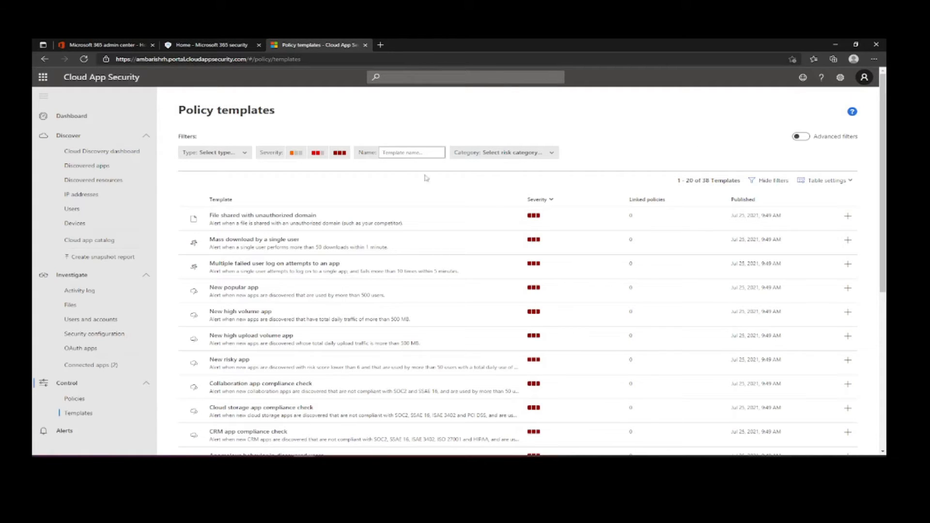
click(391, 152)
text(trav)
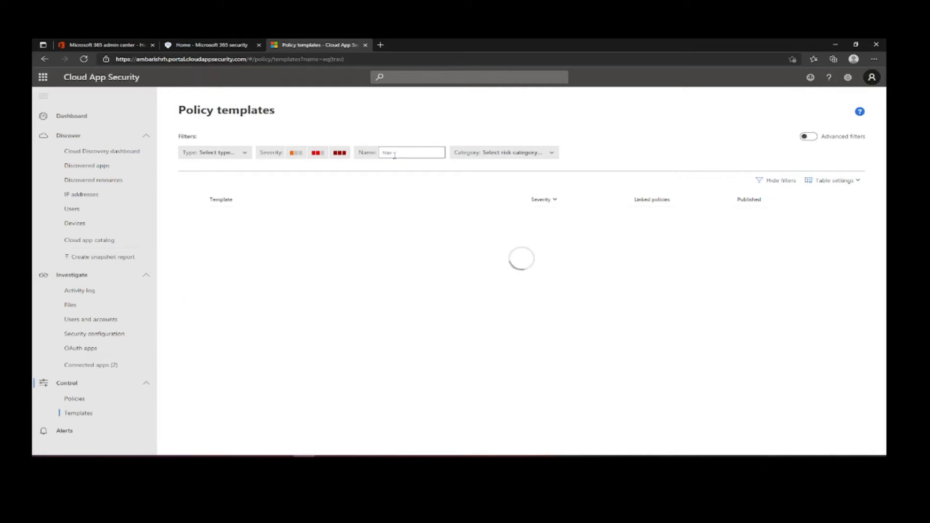
double_click(394, 154)
key(BackSpace)
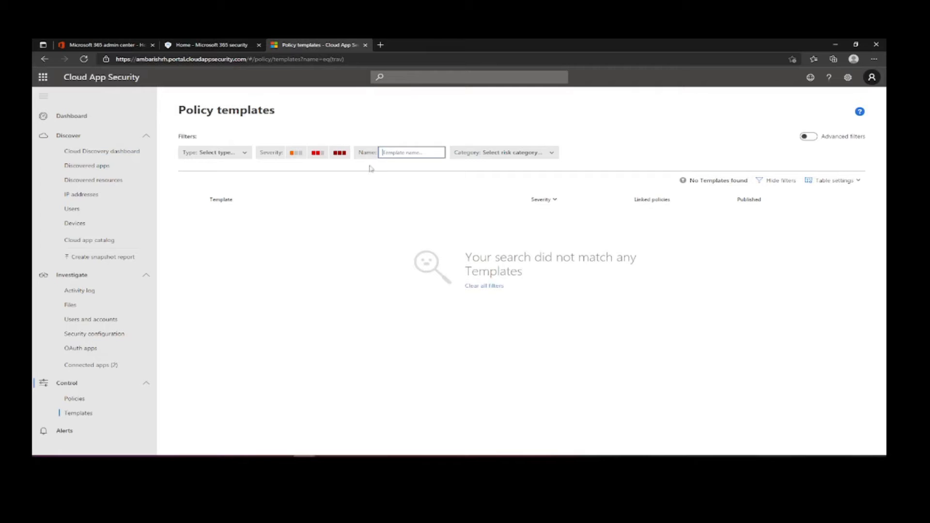
- Filter the policies by the name "impos" and open the Impossible travel policy for editing
click(90, 399)
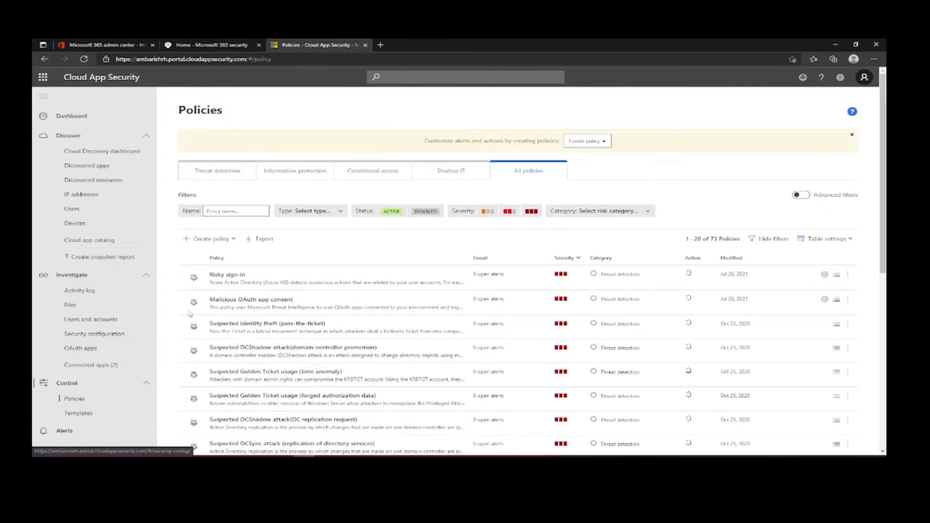
click(238, 210)
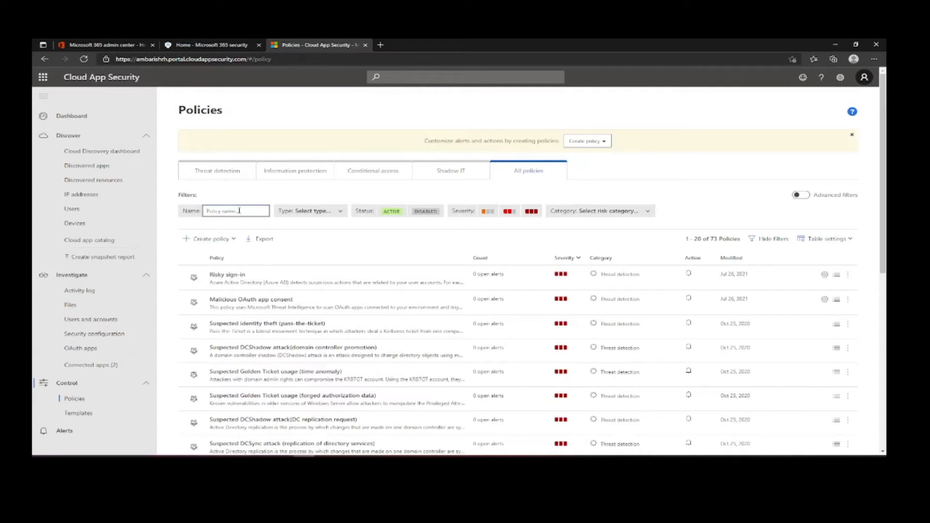
text(impl)
text(s)
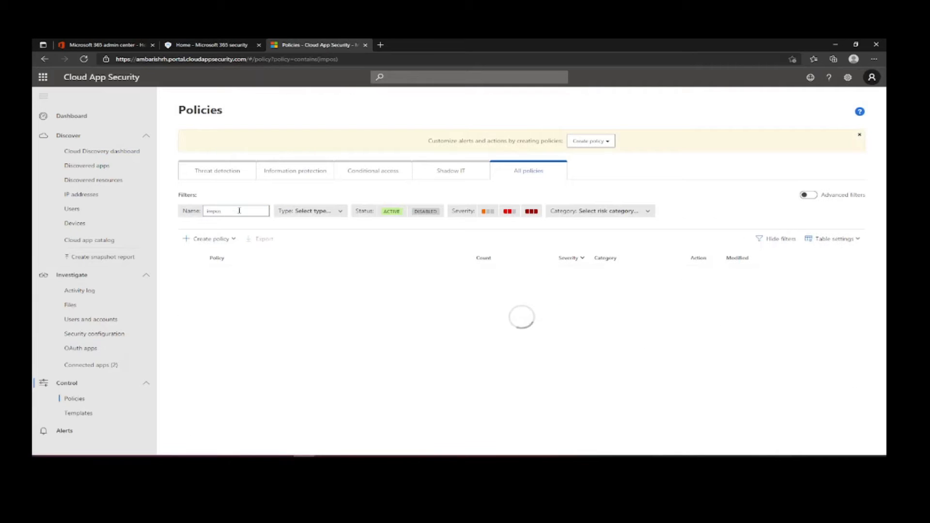
click(292, 279)
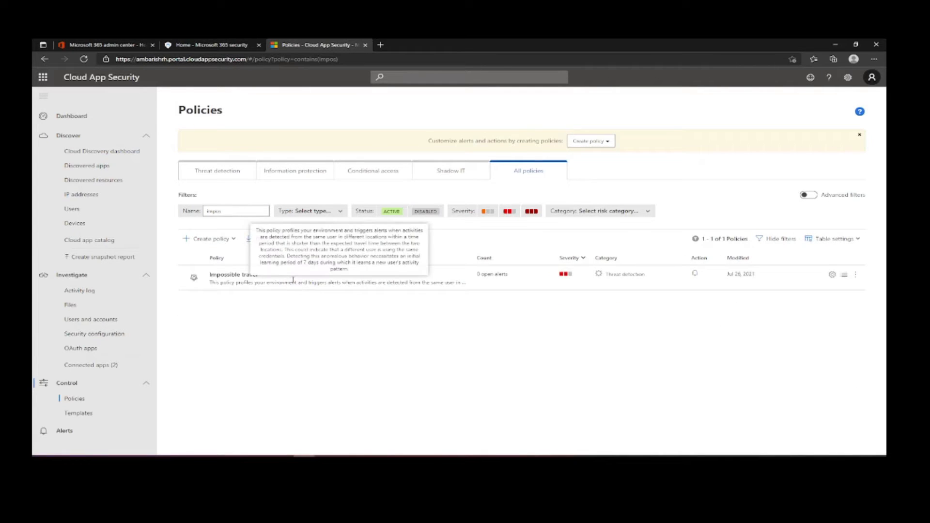
click(234, 277)
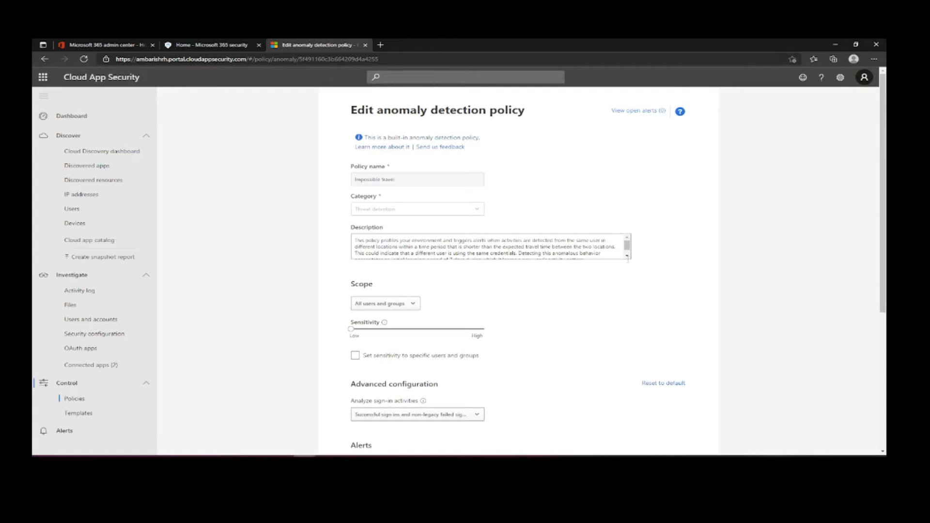
- Turn on the email and text-message alerts for the Impossible travel policy
scroll(574, 246, down, 3)
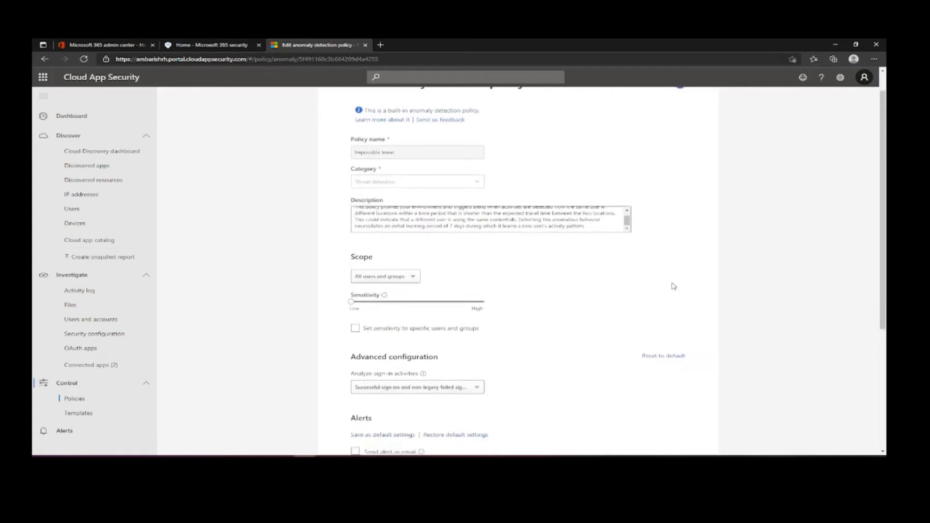
scroll(537, 312, down, 1)
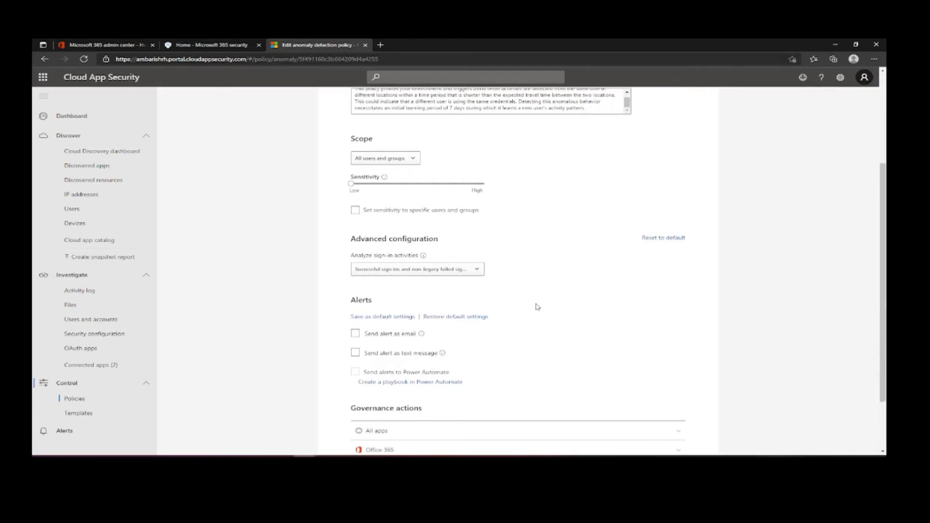
scroll(536, 306, down, 2)
click(409, 261)
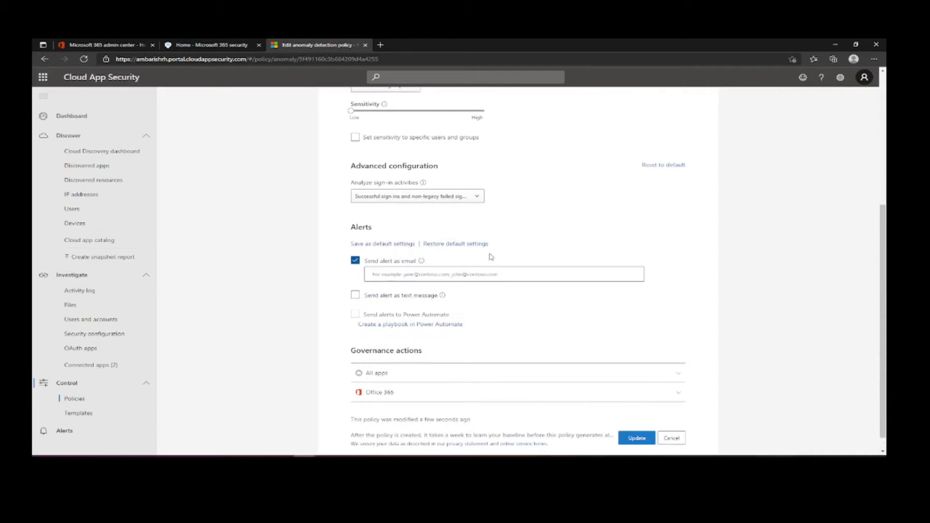
scroll(654, 242, down, 1)
click(380, 280)
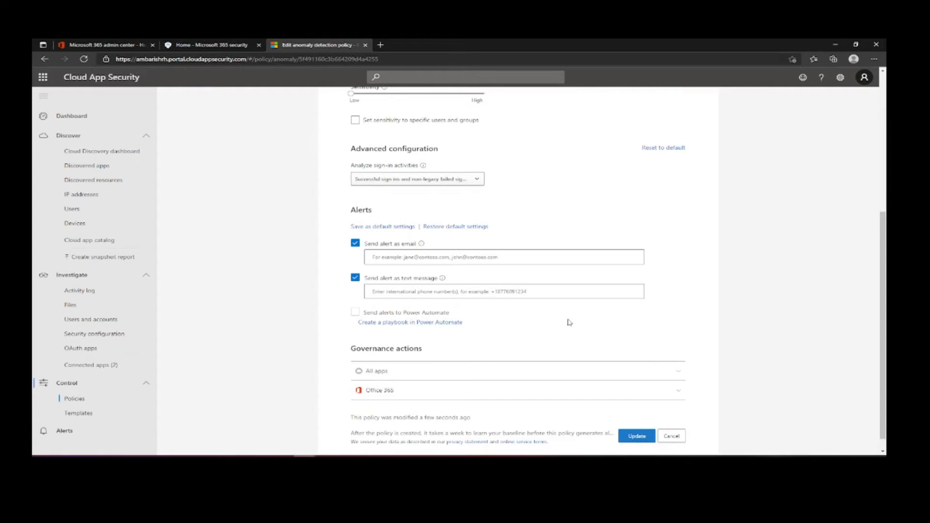
- Examine the Office 365 governance actions of the Impossible travel policy and leave the page, discarding the changes
scroll(570, 322, down, 1)
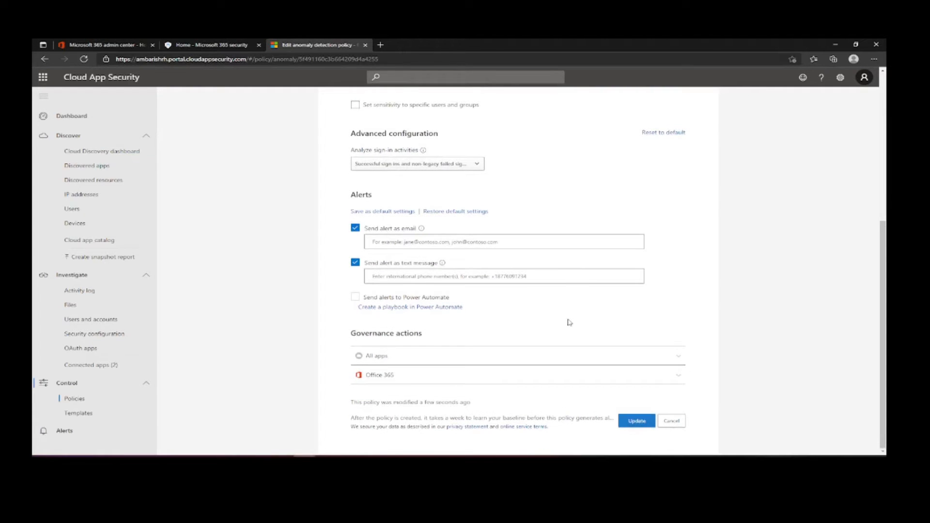
click(671, 376)
scroll(702, 338, down, 1)
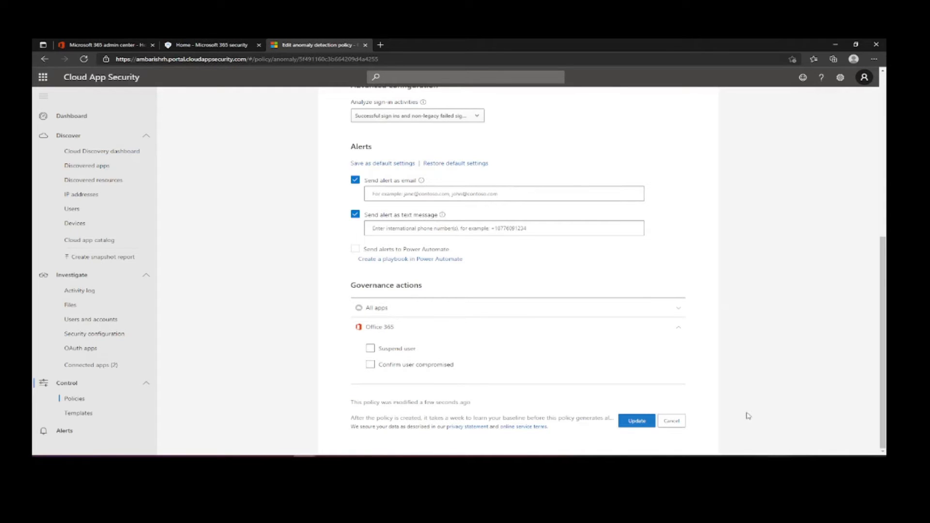
click(676, 421)
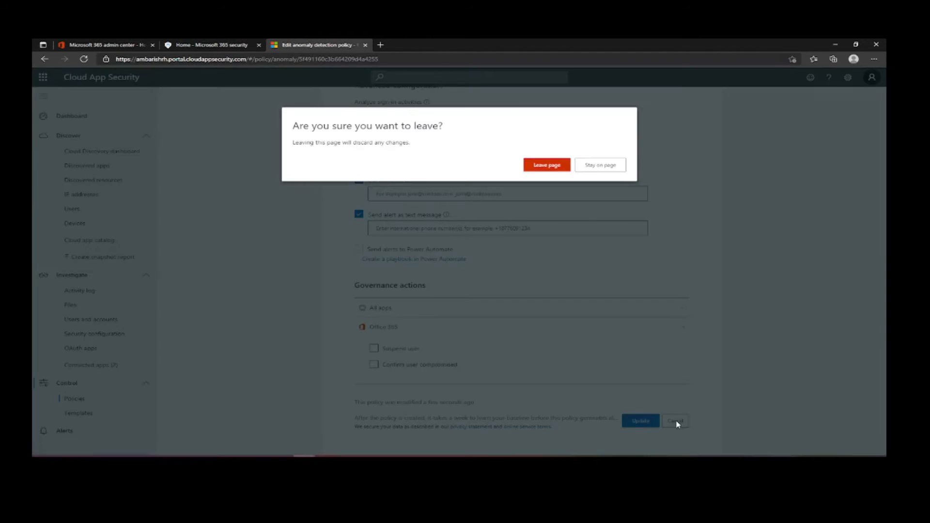
click(551, 164)
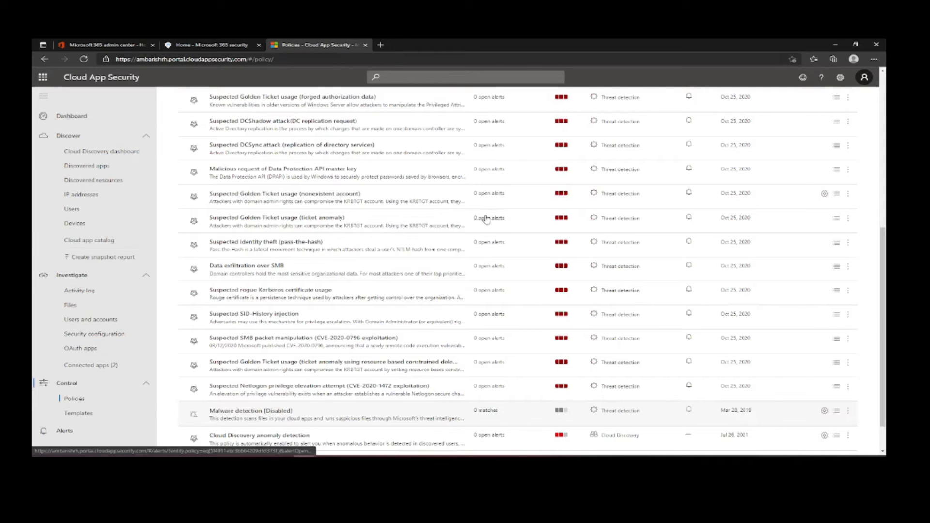
- Review the list of threat detection policies and open the Alerts page
scroll(484, 213, up, 5)
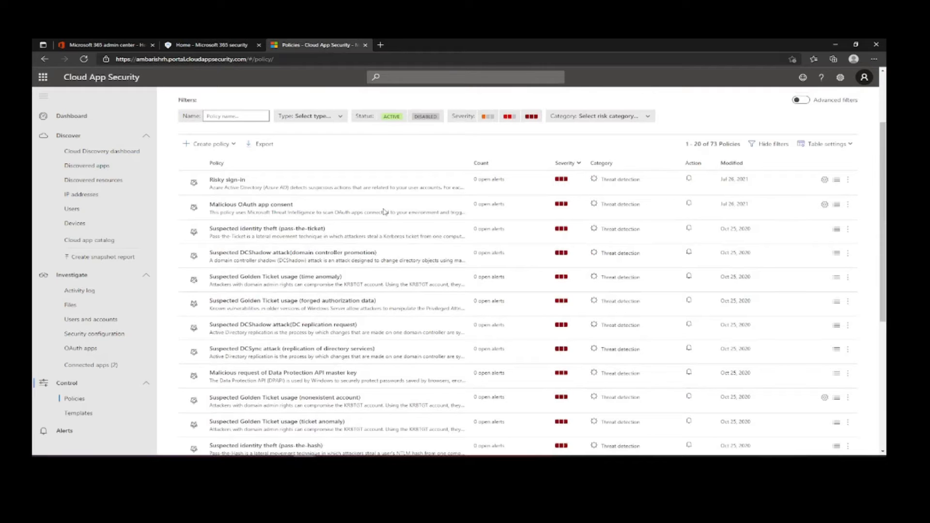
scroll(384, 211, down, 1)
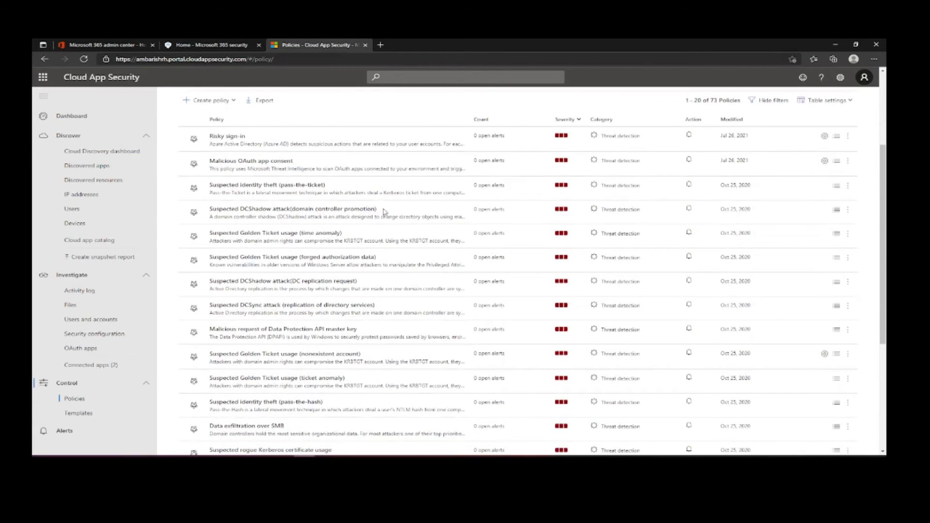
scroll(384, 211, down, 2)
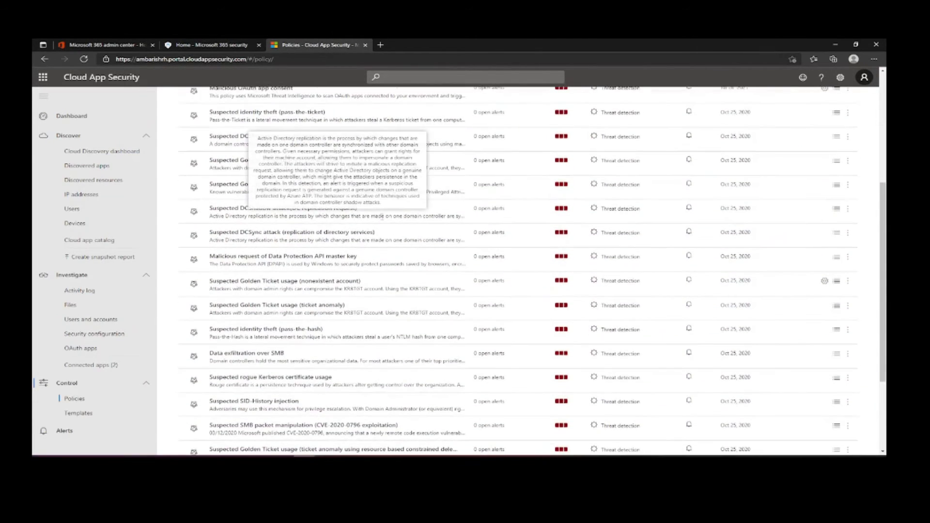
scroll(382, 216, down, 1)
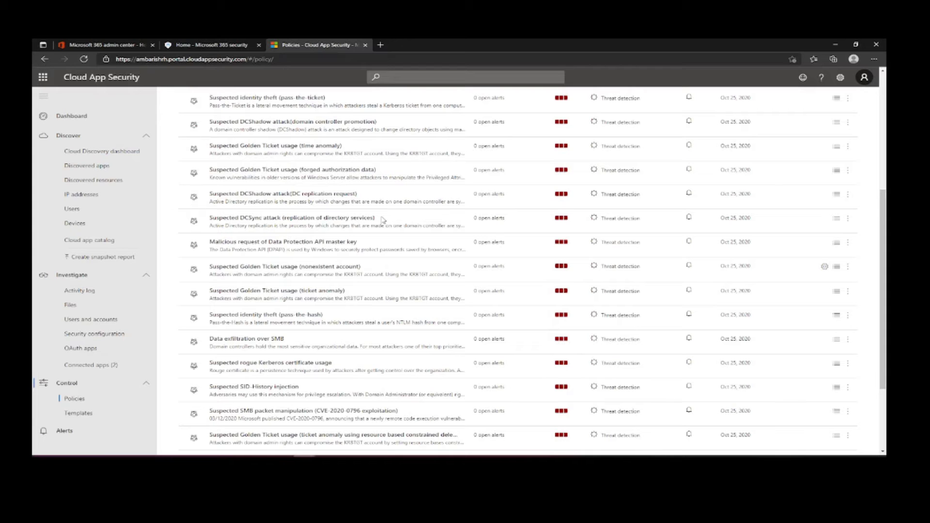
scroll(383, 220, down, 2)
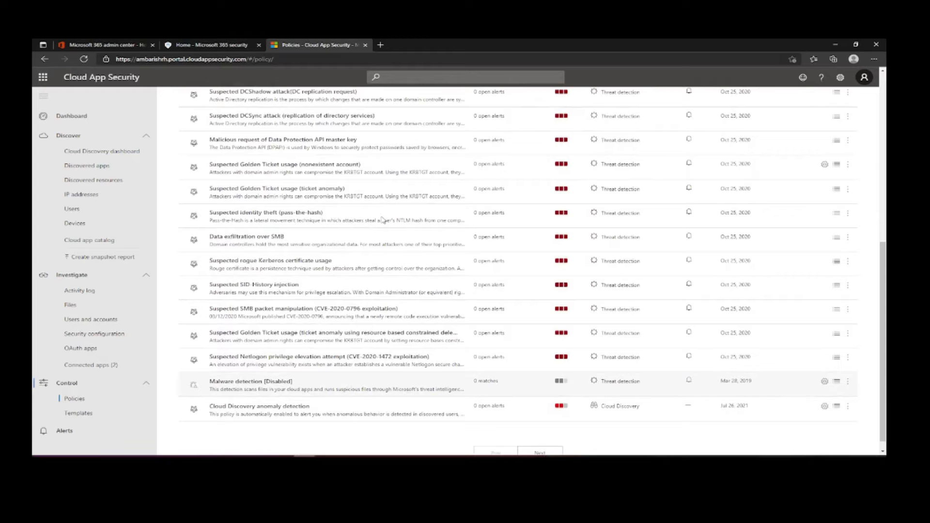
click(59, 434)
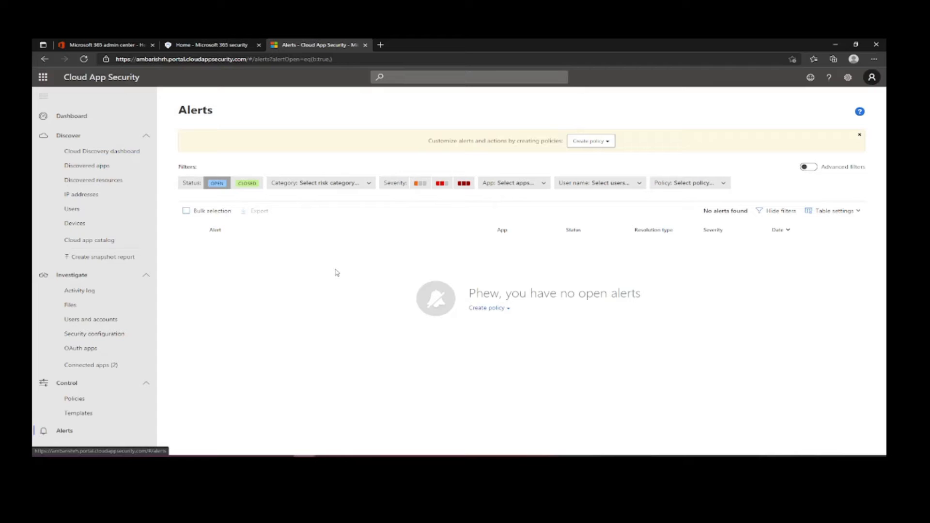
- Open the Cloud App Security settings and review the mail settings and export settings
click(843, 84)
click(780, 105)
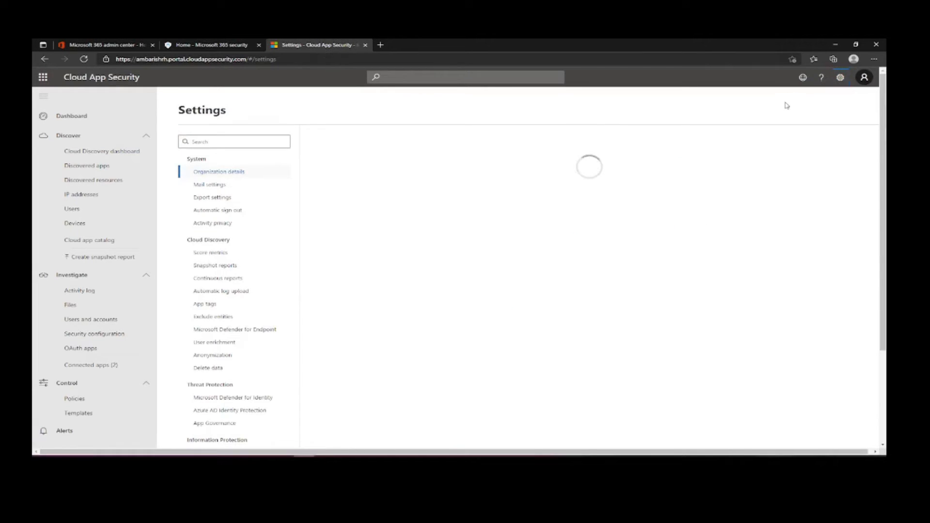
click(240, 188)
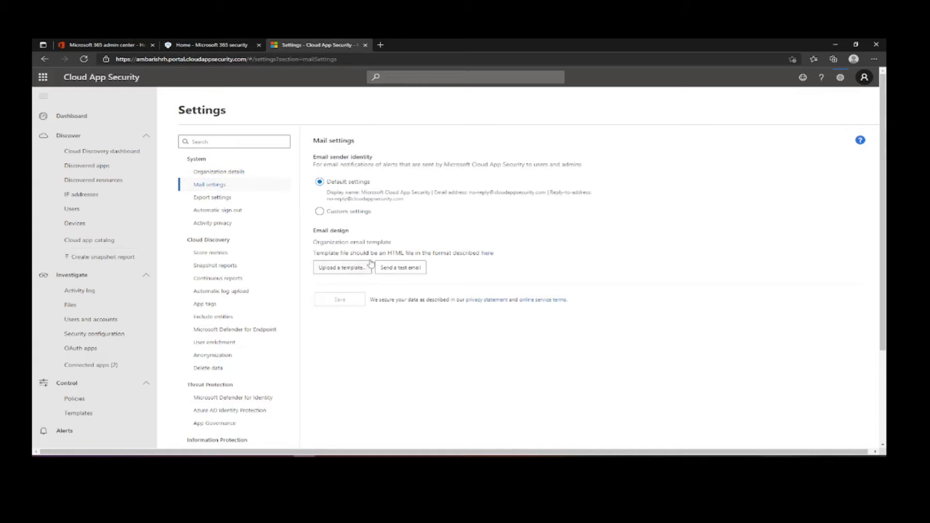
click(214, 197)
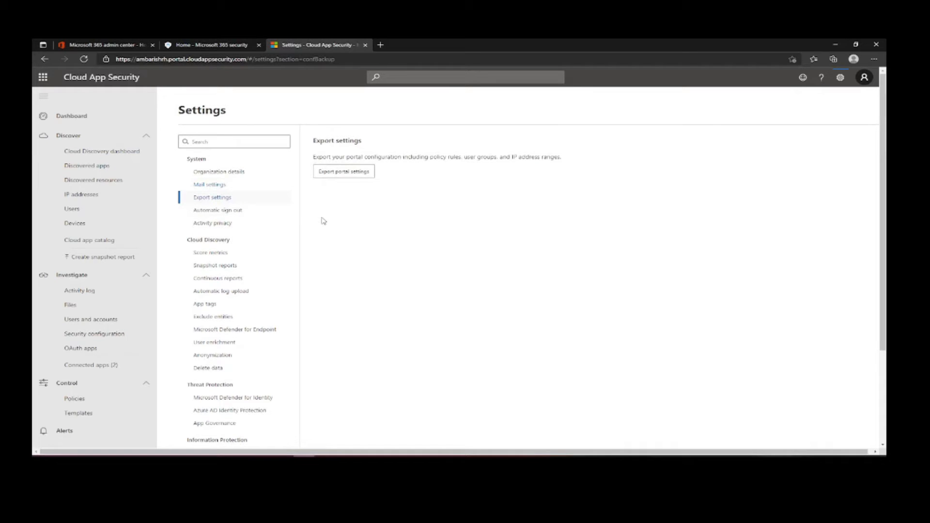
- Review the inactivity periods for automatic sign out, the activity privacy settings and the Cloud Discovery score metrics
click(226, 212)
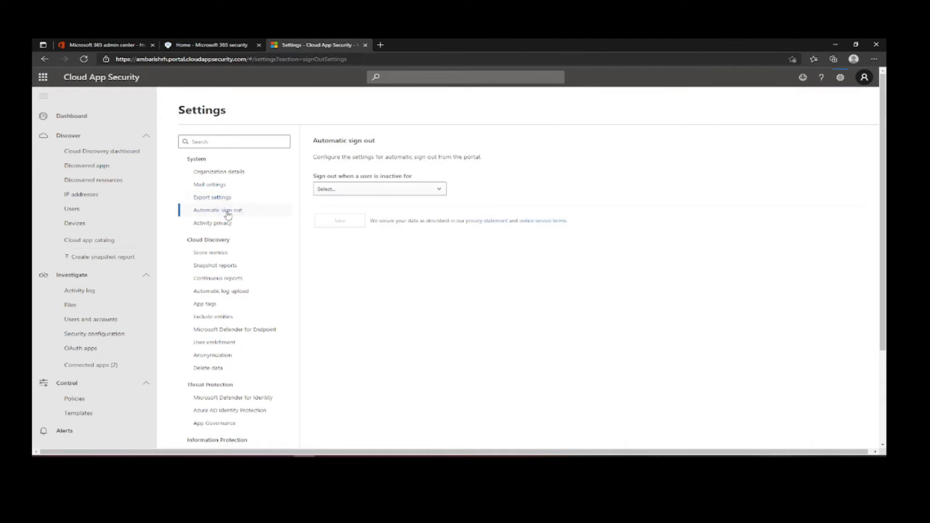
click(344, 194)
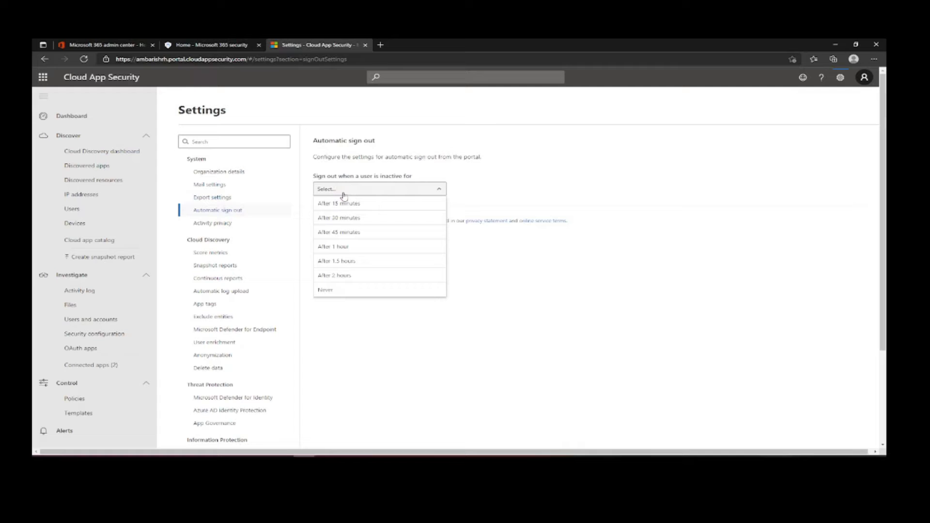
click(225, 224)
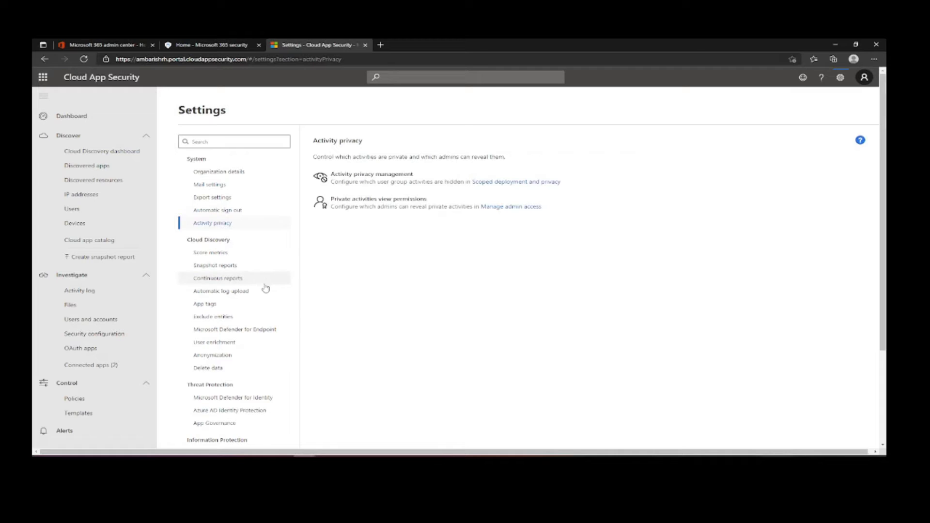
click(215, 254)
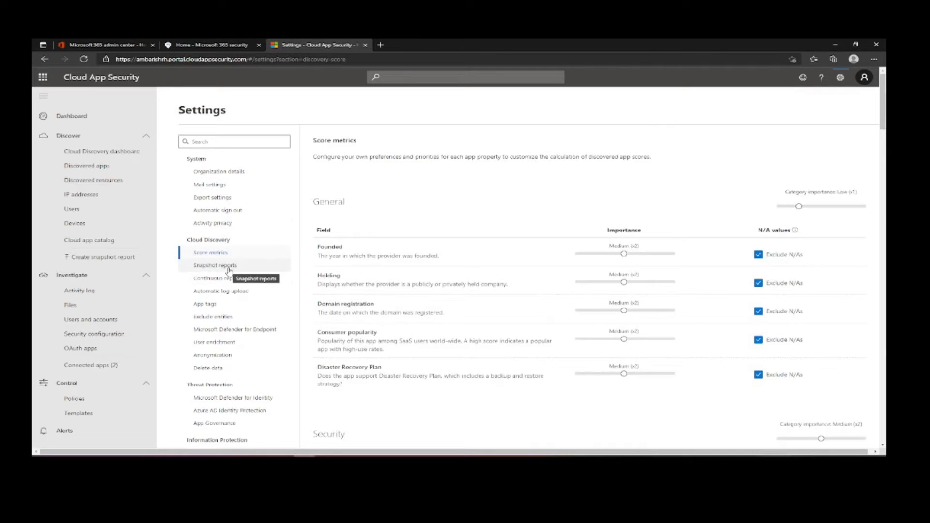
- Start a Cloud Discovery snapshot report named "asdfvb", browse the source appliances and quit the wizard
click(228, 268)
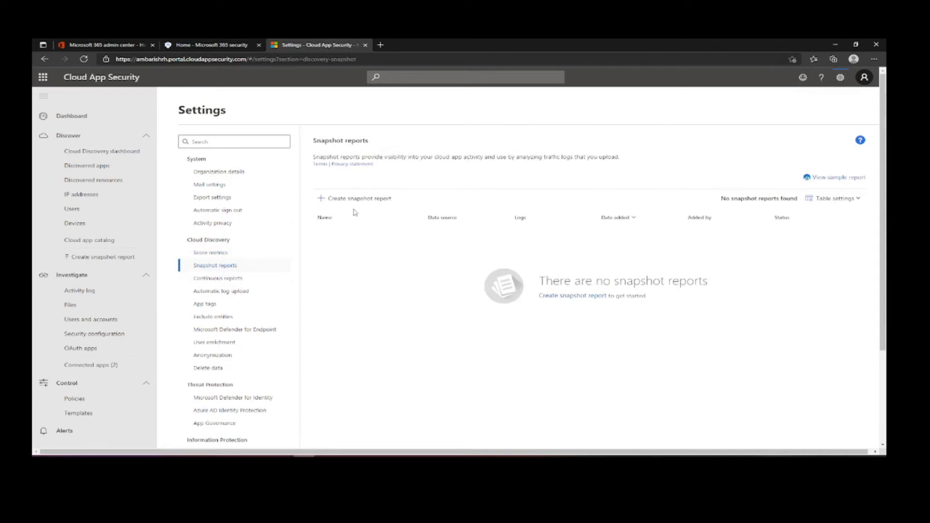
click(357, 203)
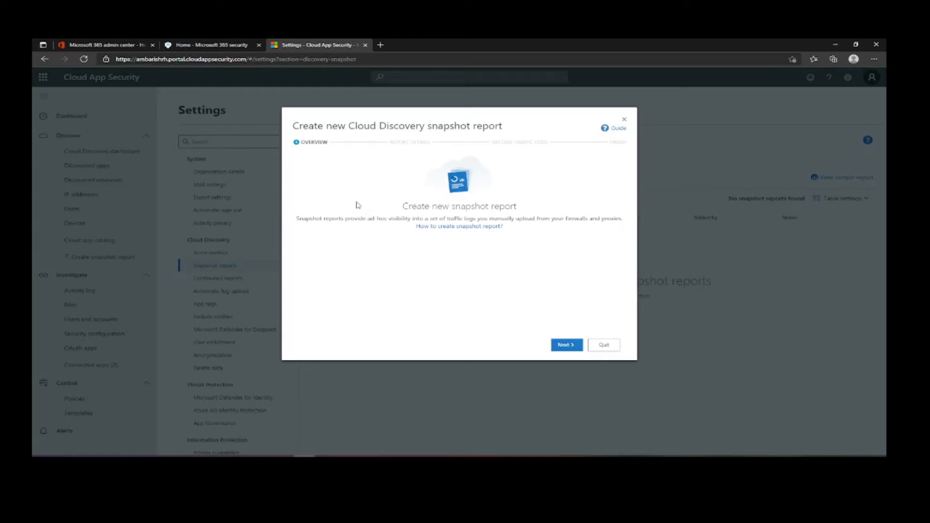
click(566, 344)
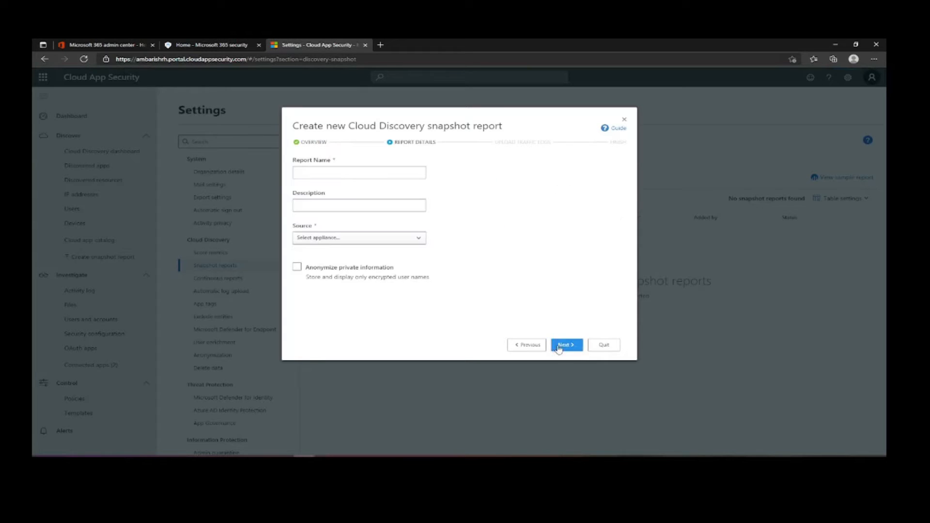
click(369, 173)
text(asdfvb)
click(343, 237)
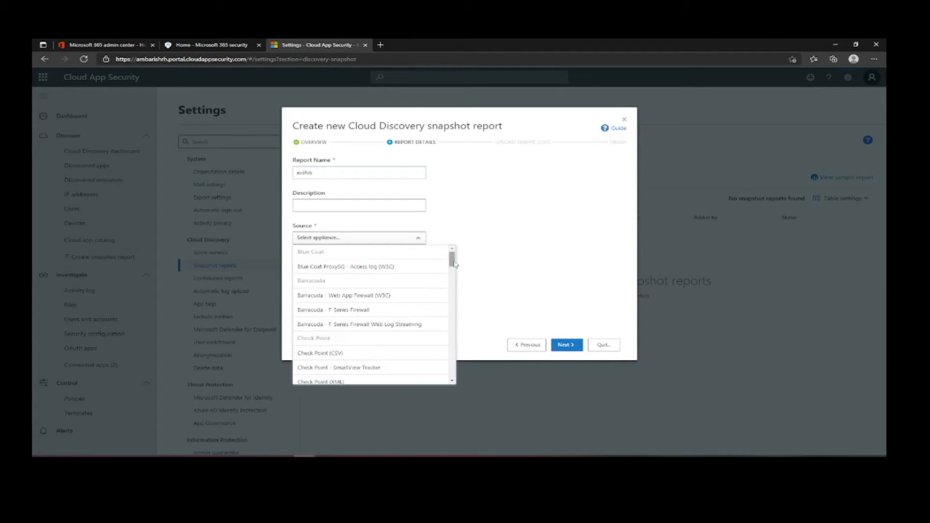
drag(454, 263, 455, 289)
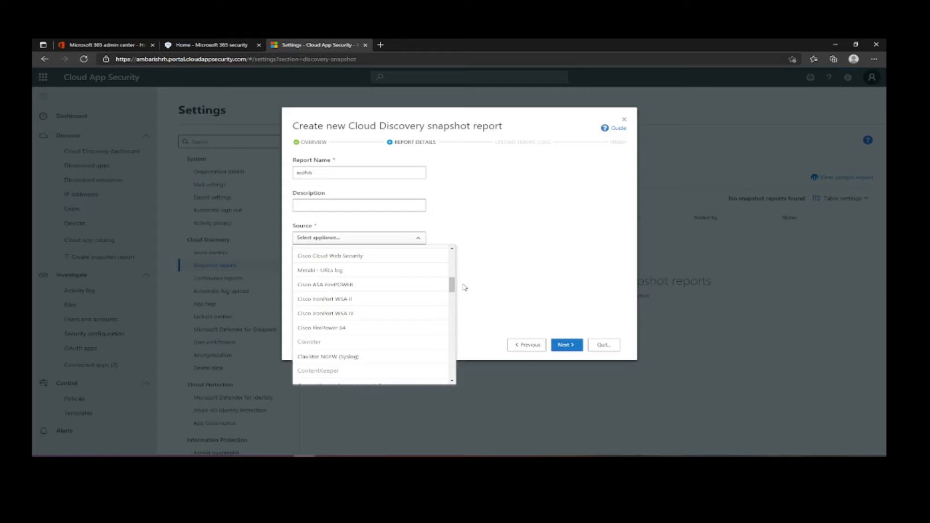
click(604, 346)
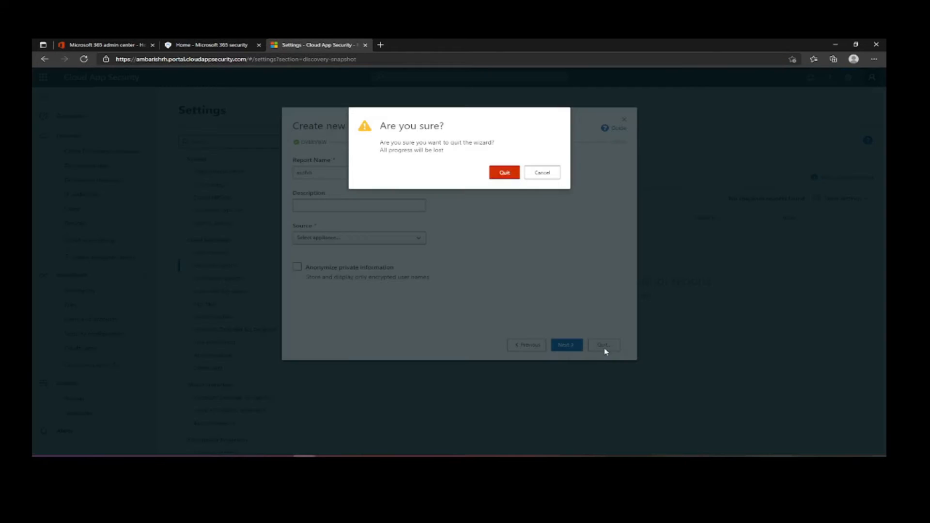
click(501, 173)
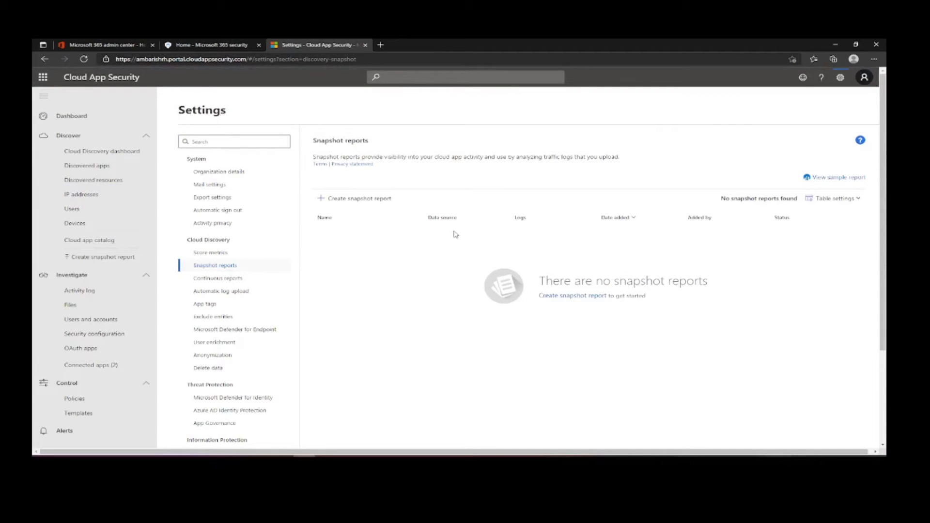
- Examine the options for creating a Cloud Discovery continuous report and cancel the form
click(207, 280)
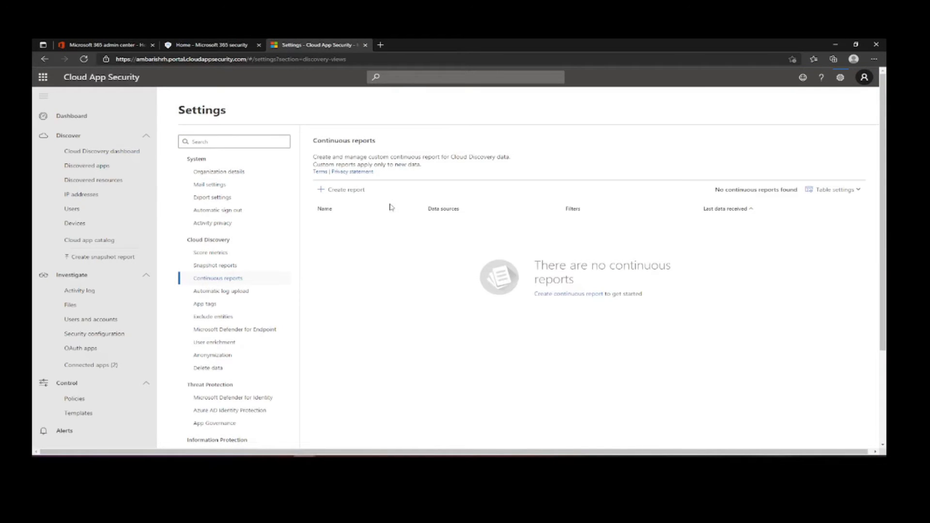
click(347, 192)
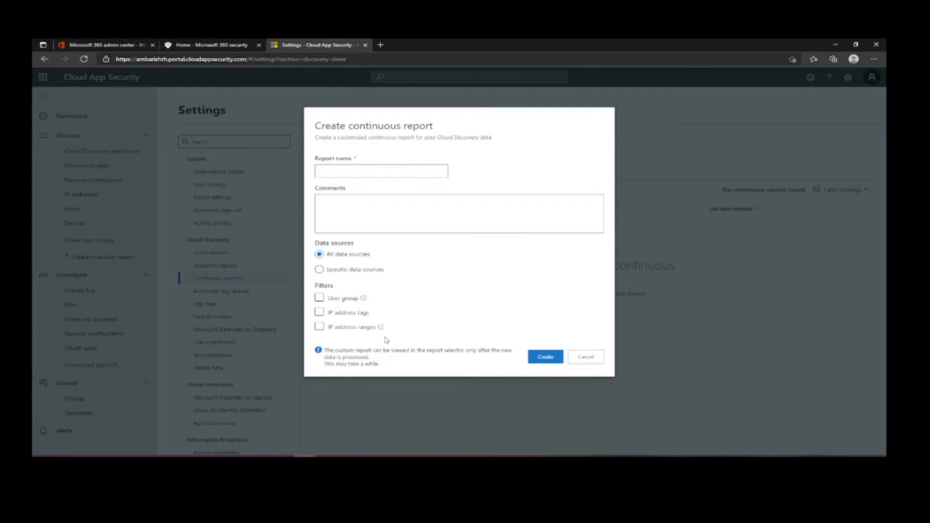
click(587, 361)
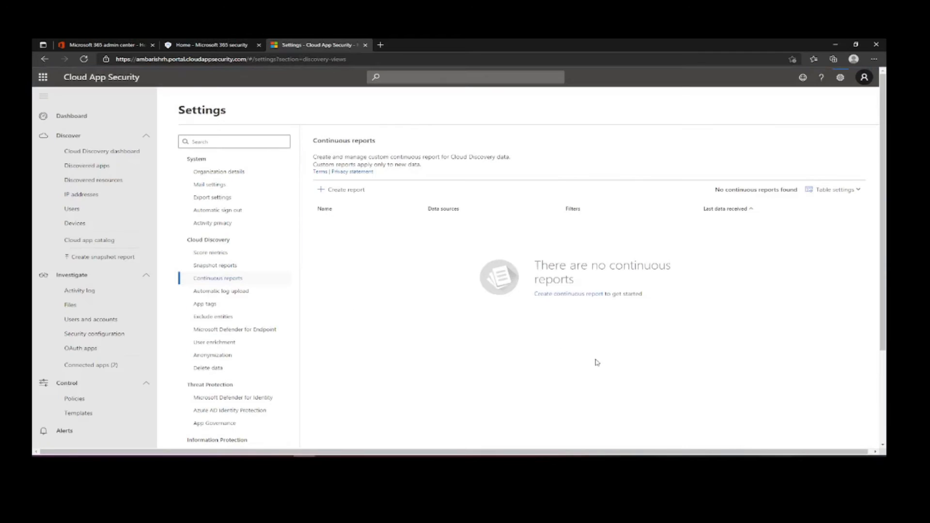
- Review the automatic log upload settings, examine the source and receiver type options for a new data source, and cancel the form
click(227, 291)
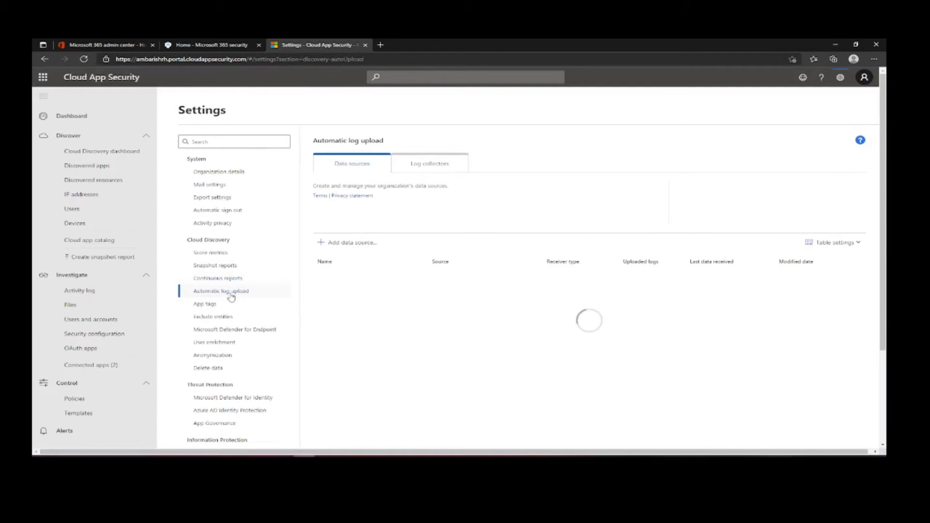
click(335, 243)
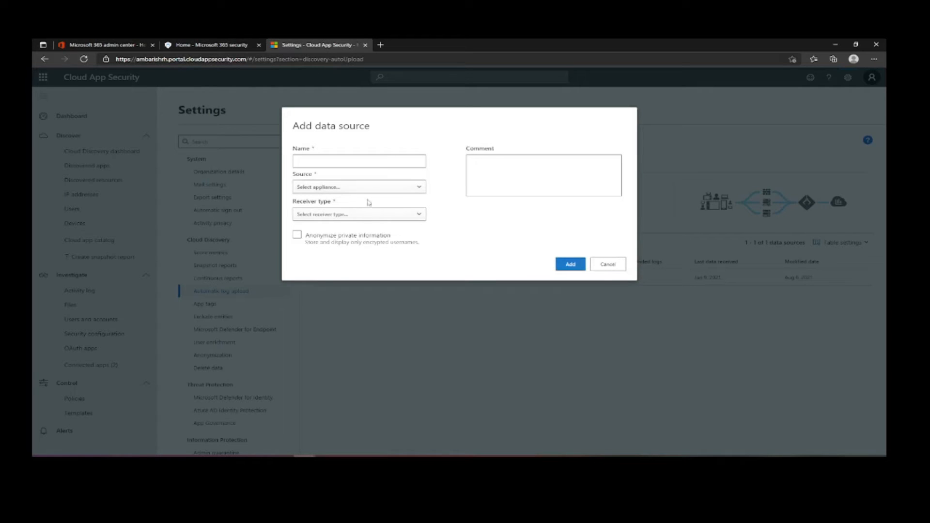
click(370, 187)
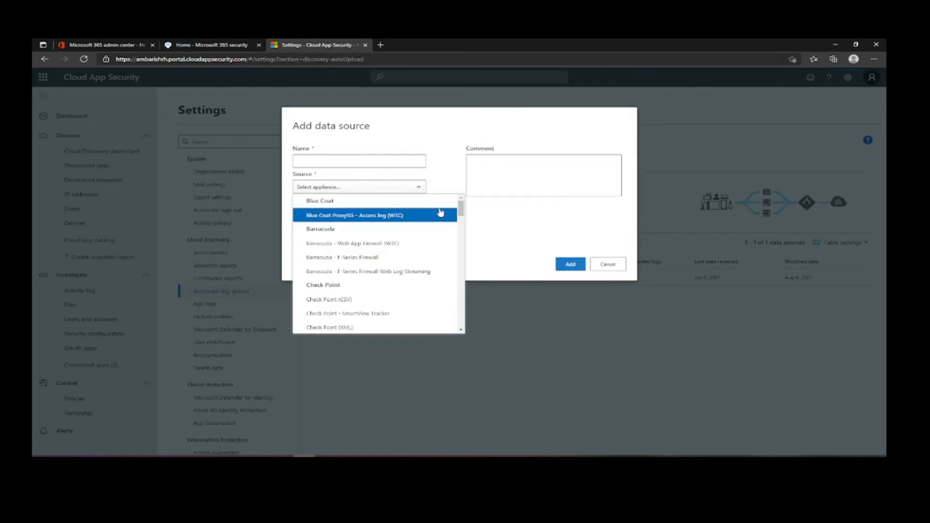
click(499, 237)
click(393, 215)
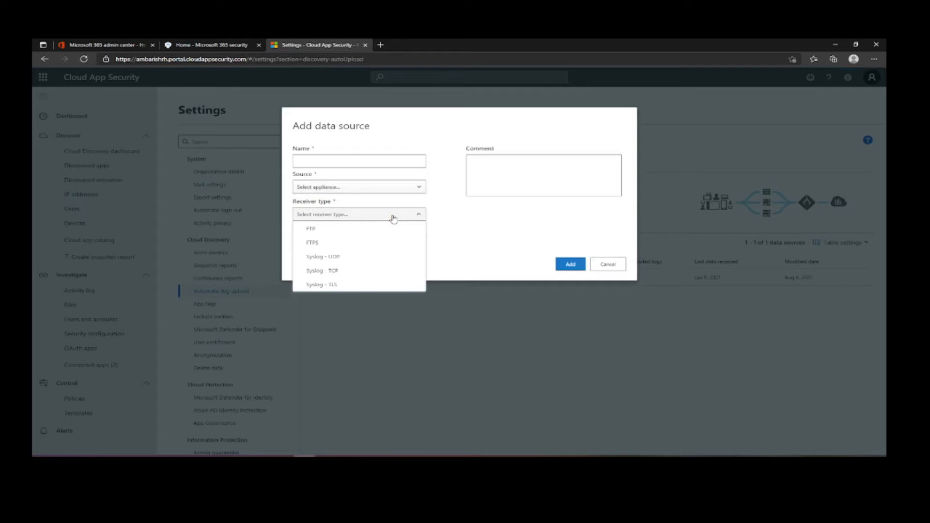
click(468, 257)
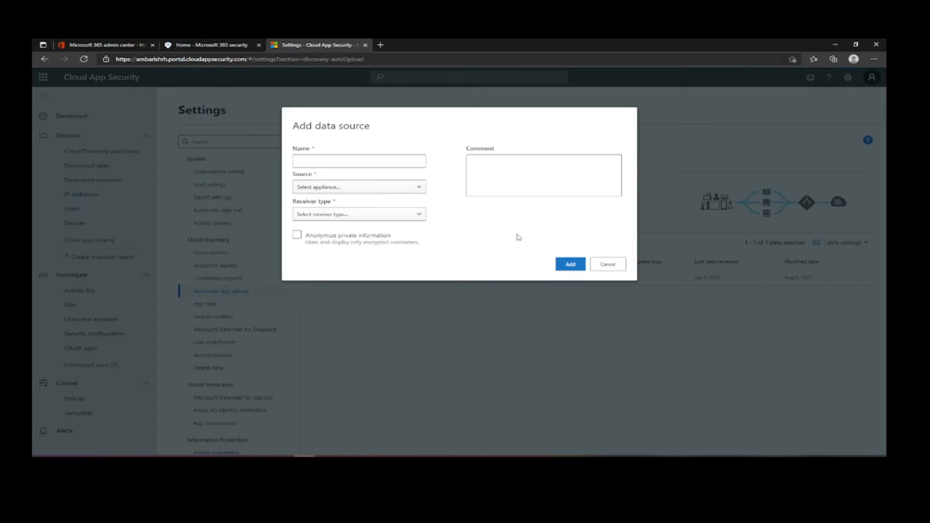
click(605, 265)
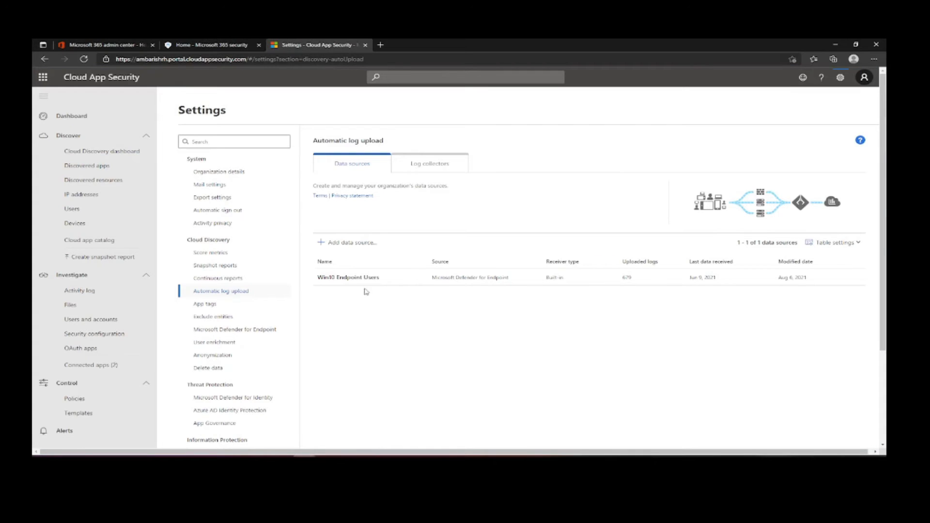
double_click(498, 278)
- Review the Cloud Discovery app tags and the entities excluded from discovery
click(204, 305)
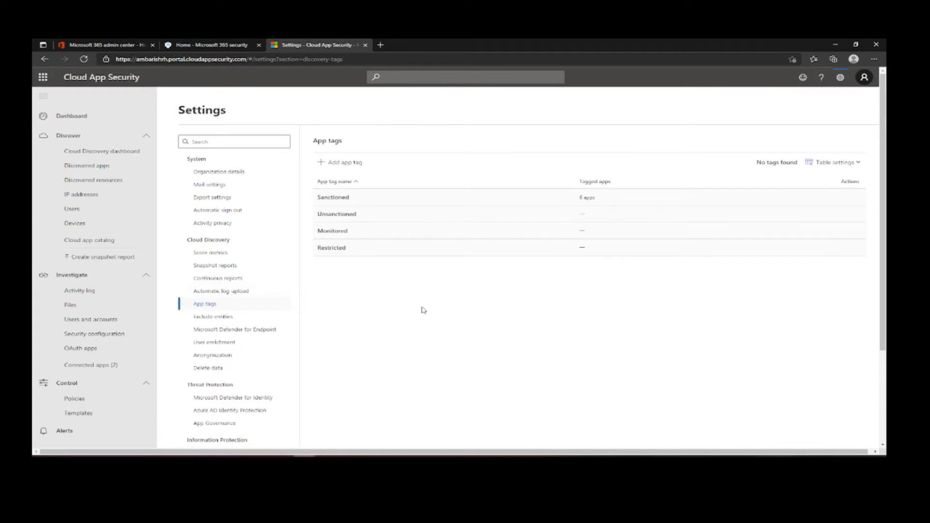
click(202, 317)
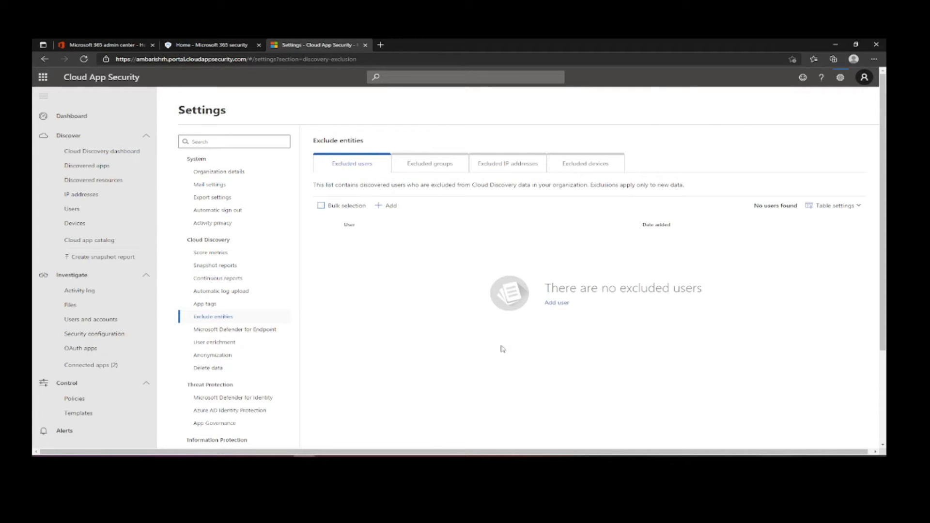
- Try out Enforce app access in the Microsoft Defender for Endpoint integration, check the alert severity choices, and clear the option again
click(233, 330)
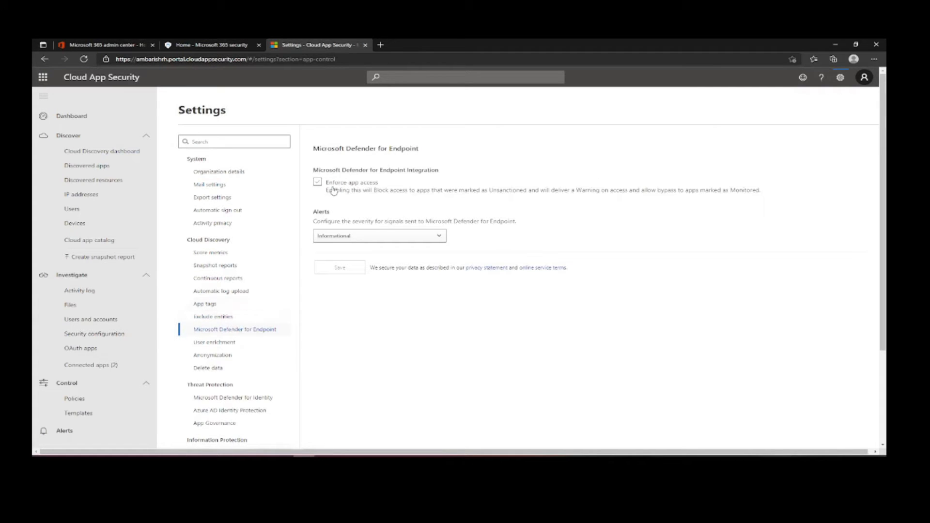
click(317, 183)
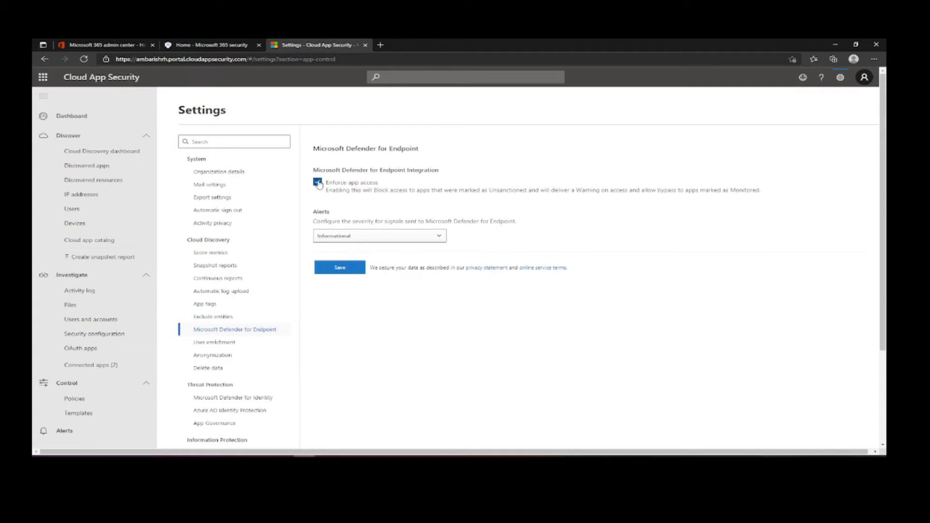
click(364, 237)
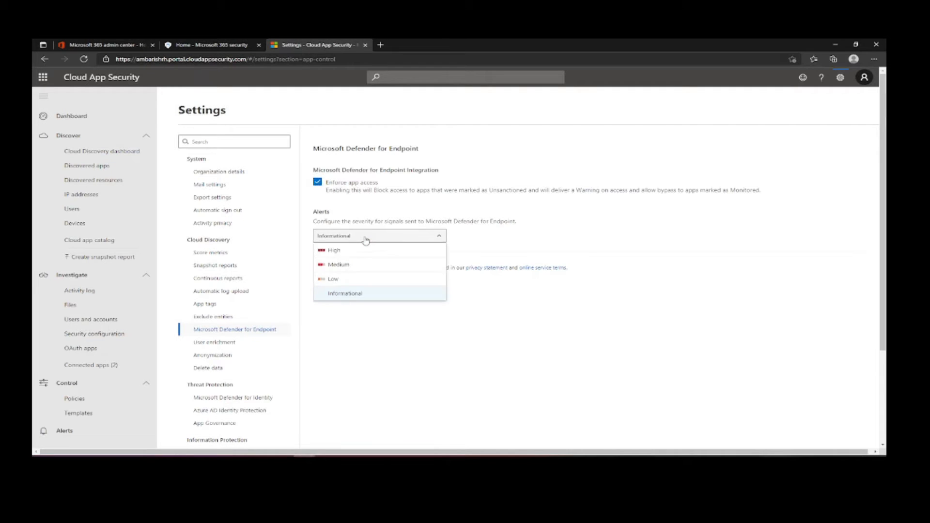
click(379, 218)
click(318, 182)
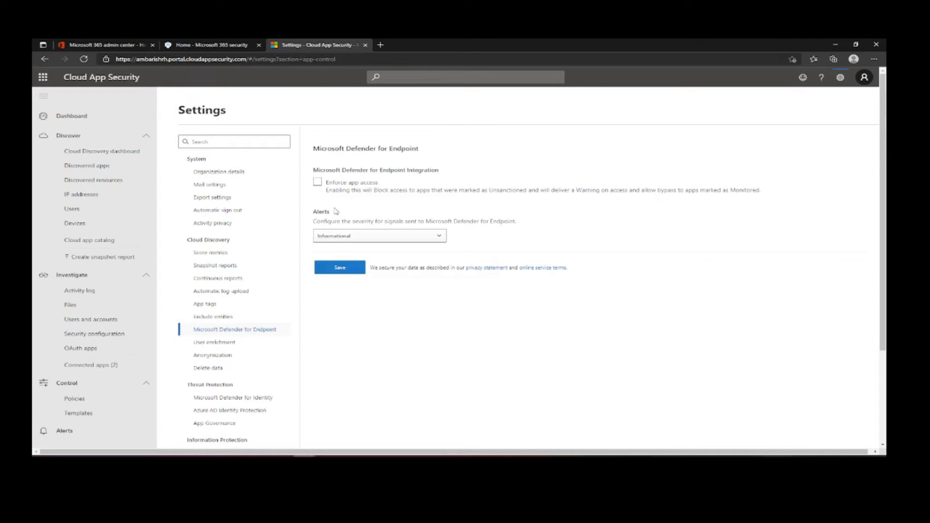
- Leave the Defender for Endpoint settings without saving and review the user enrichment and anonymization settings
click(221, 342)
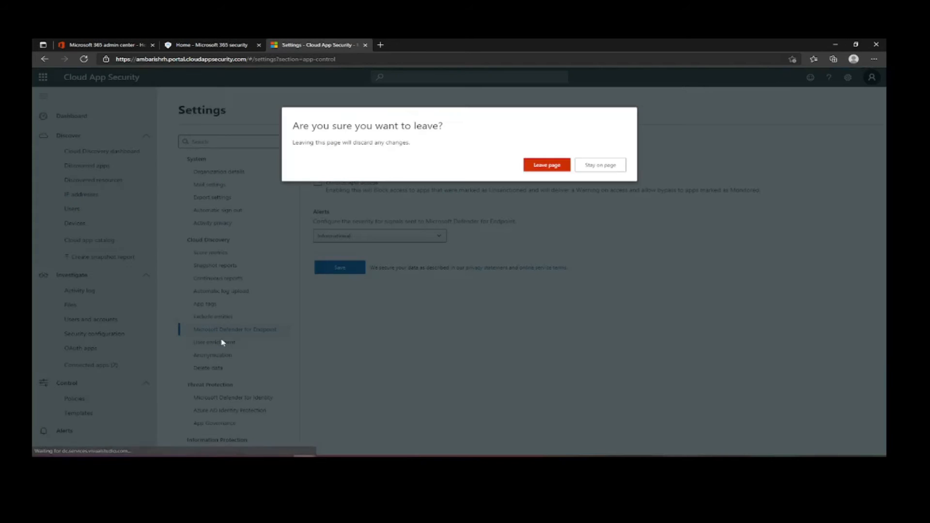
click(547, 165)
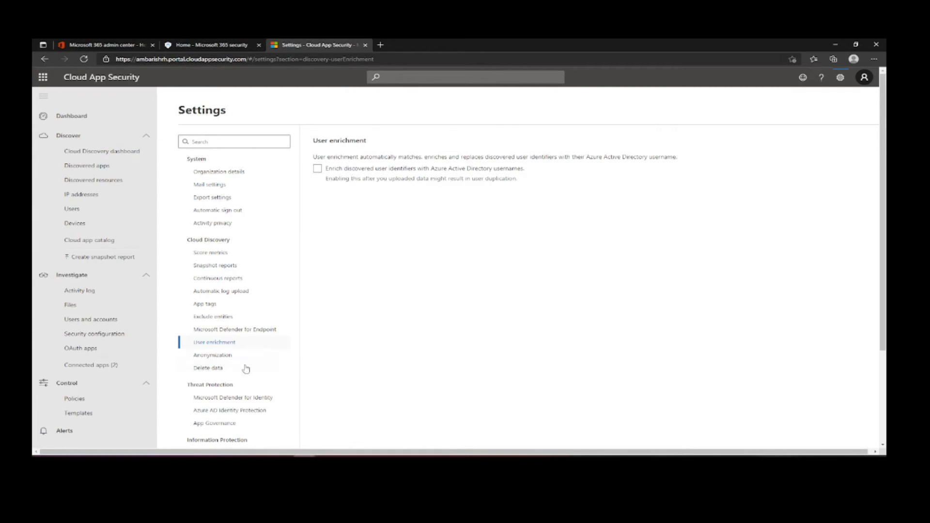
click(216, 355)
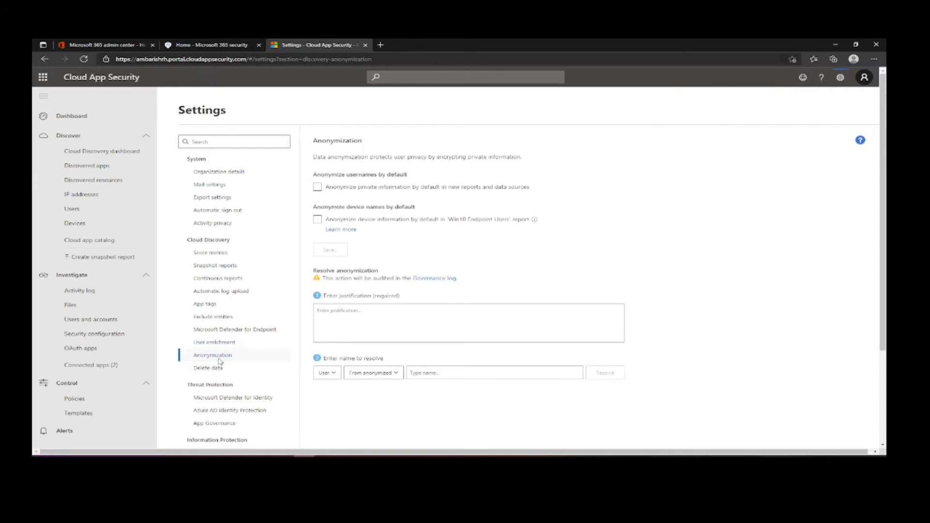
- From the Microsoft Defender for Identity integration settings, go to its deployment page and try to create an instance
click(254, 400)
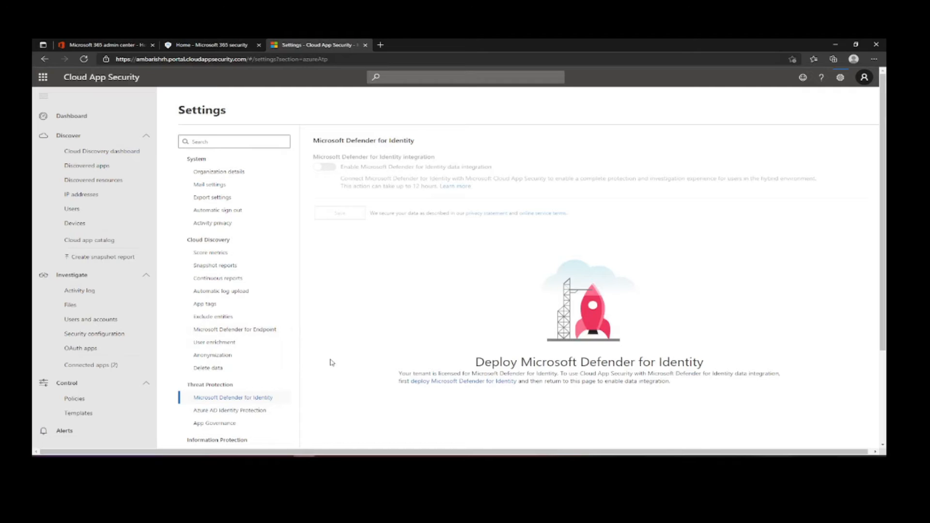
click(438, 381)
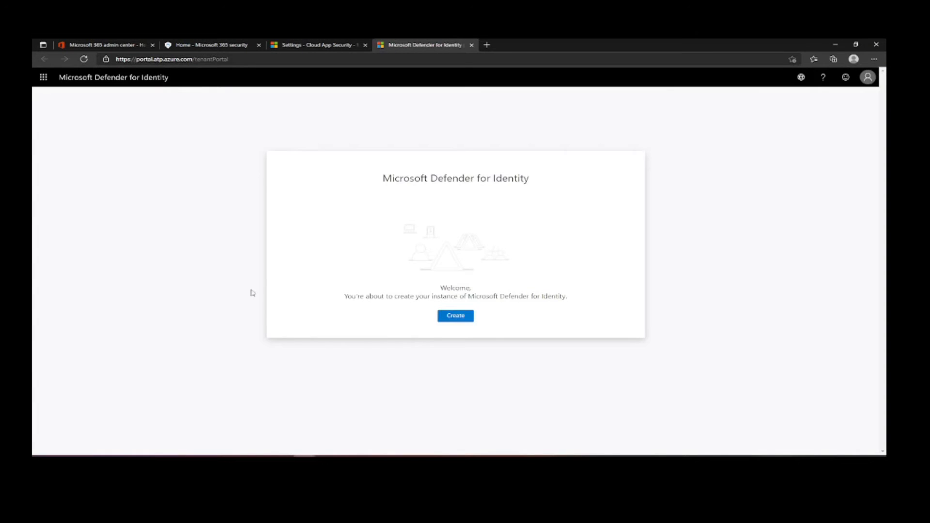
click(454, 316)
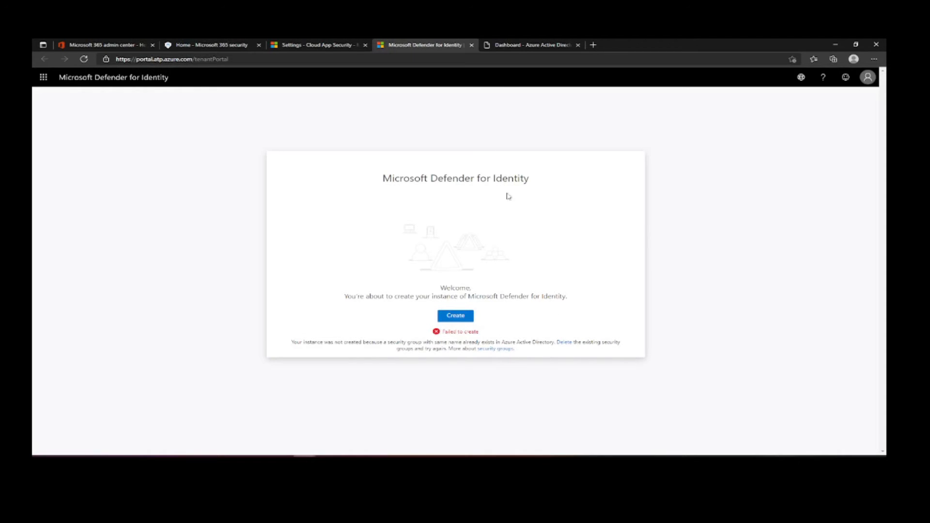
- Switch to the Azure Active Directory admin center and open the tenant's list of groups
click(507, 47)
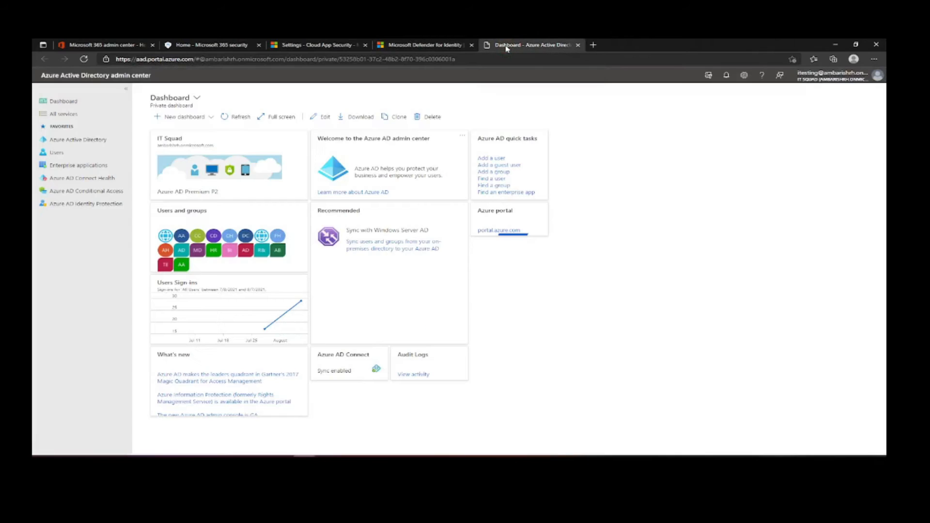
click(66, 154)
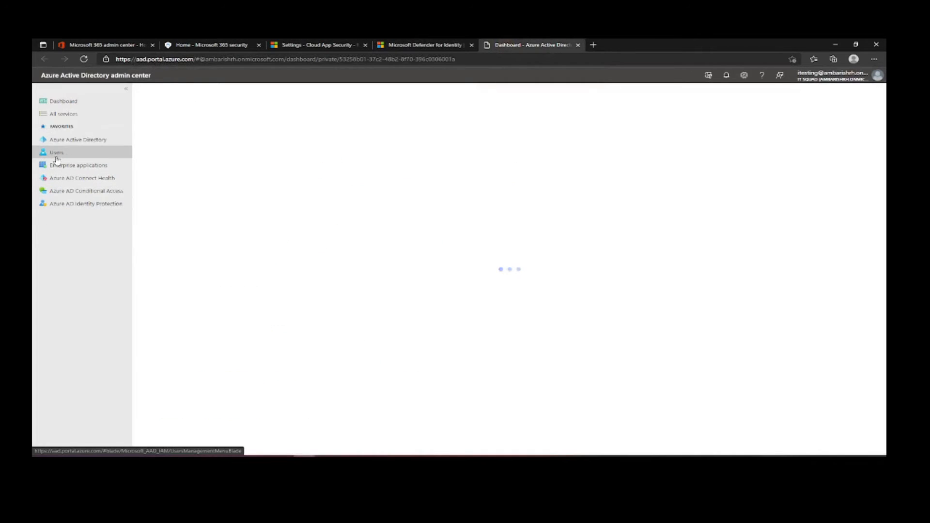
click(69, 143)
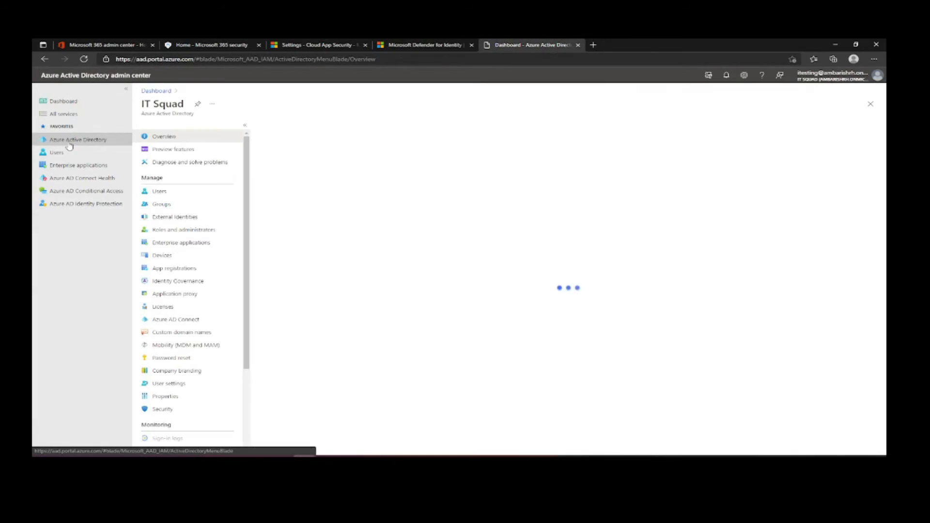
click(169, 207)
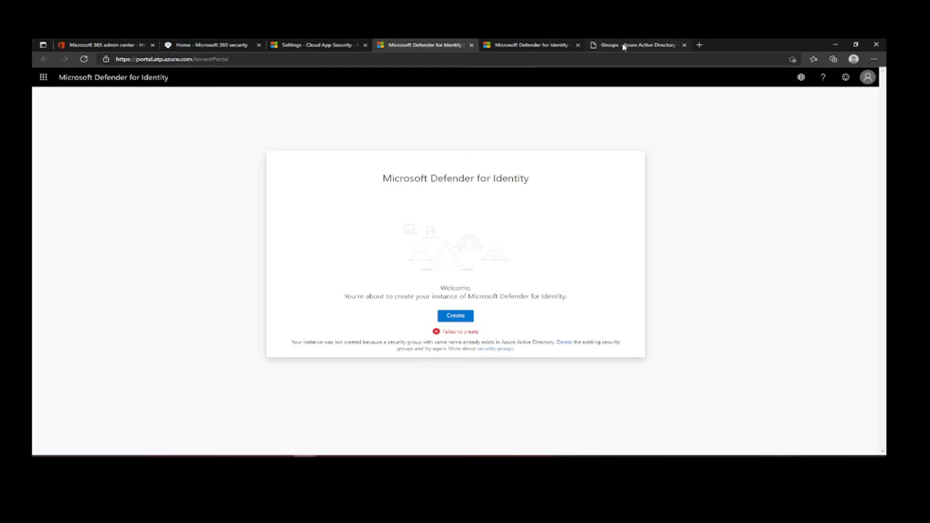
- Close the duplicate Defender for Identity page and create the Defender for Identity instance from the original page
click(579, 45)
click(501, 45)
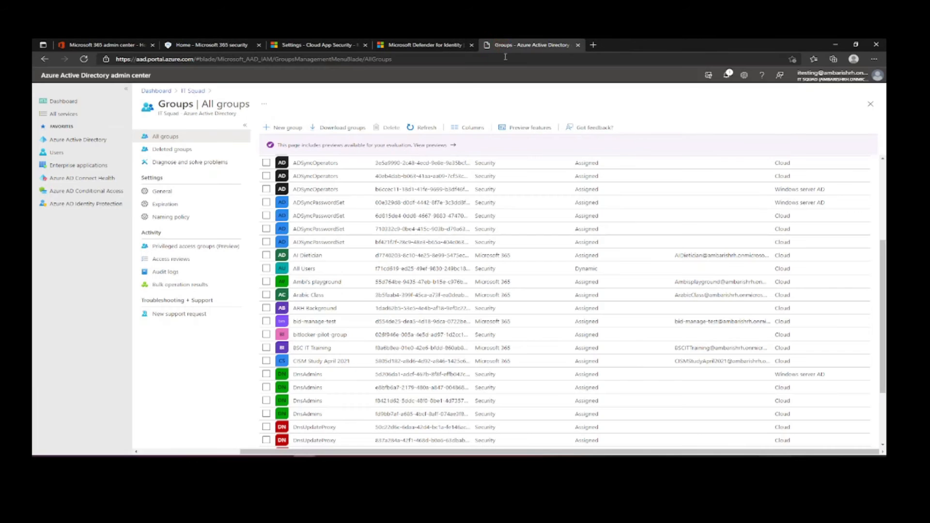
click(408, 45)
click(442, 316)
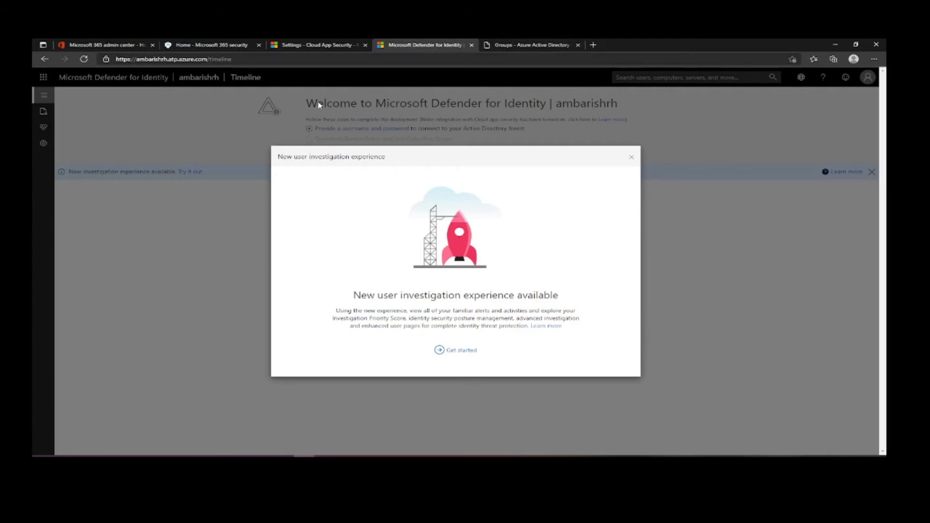
- Launch the new user investigation experience in Cloud App Security, return to the Defender for Identity portal and dismiss the announcement
click(457, 356)
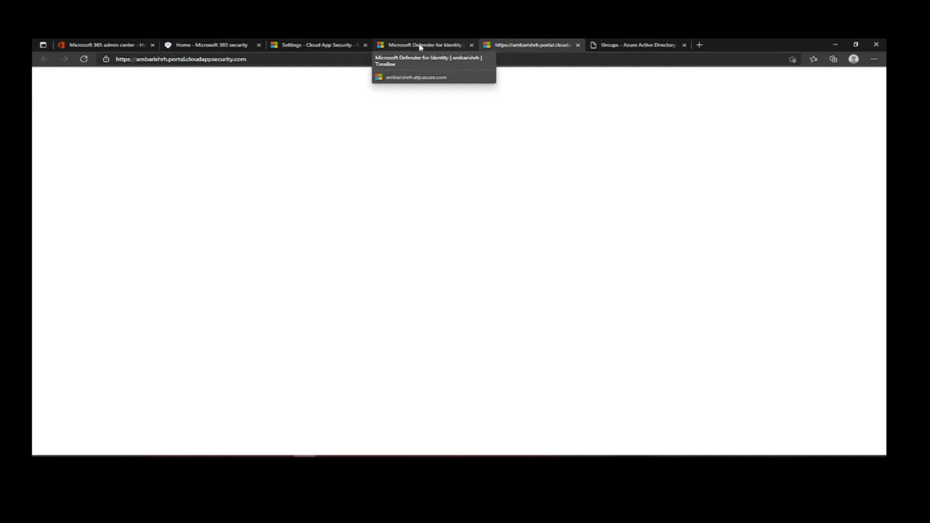
click(421, 47)
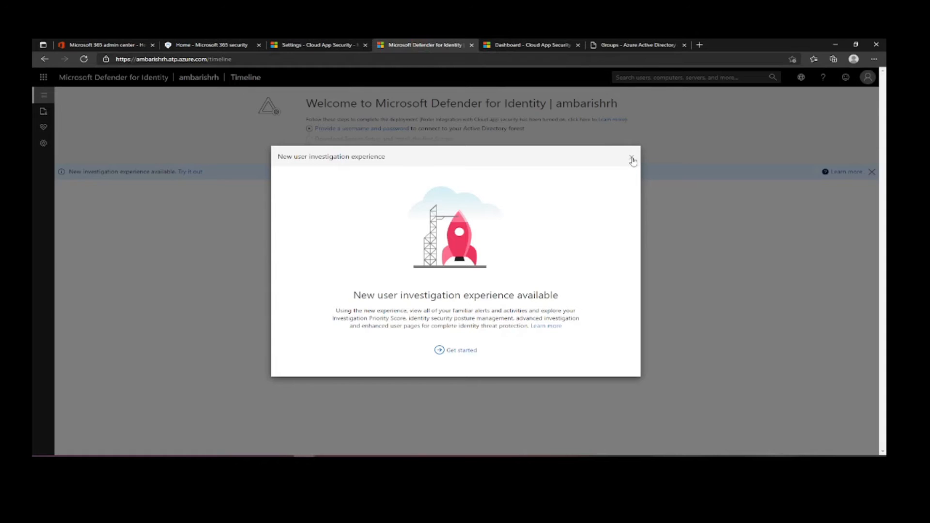
click(514, 45)
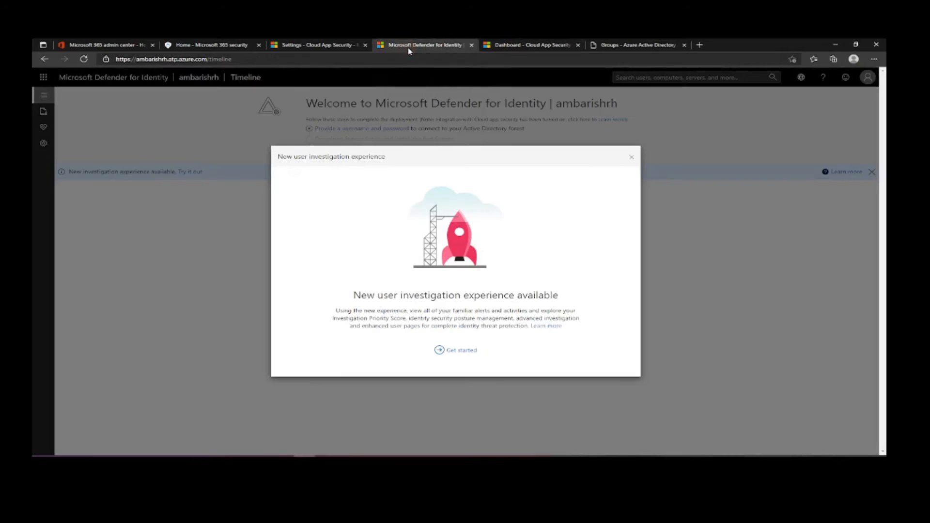
click(412, 49)
click(460, 350)
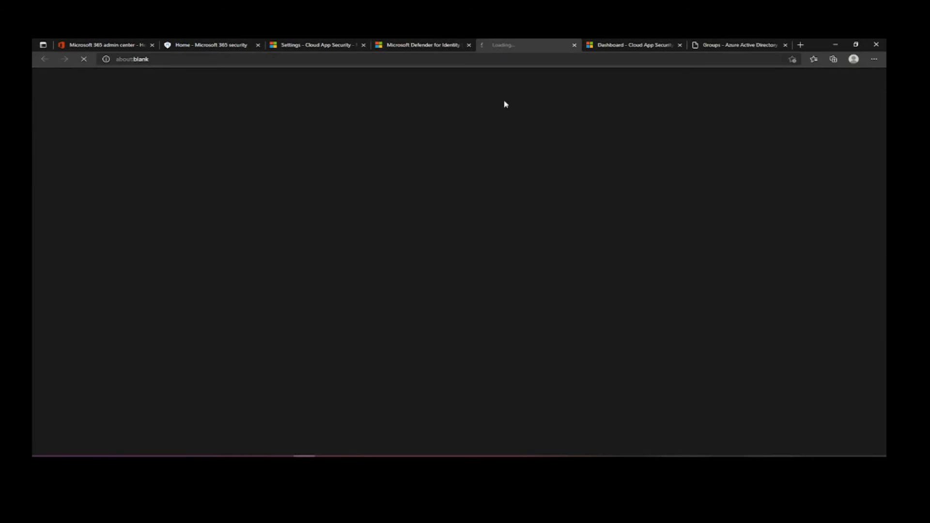
click(422, 45)
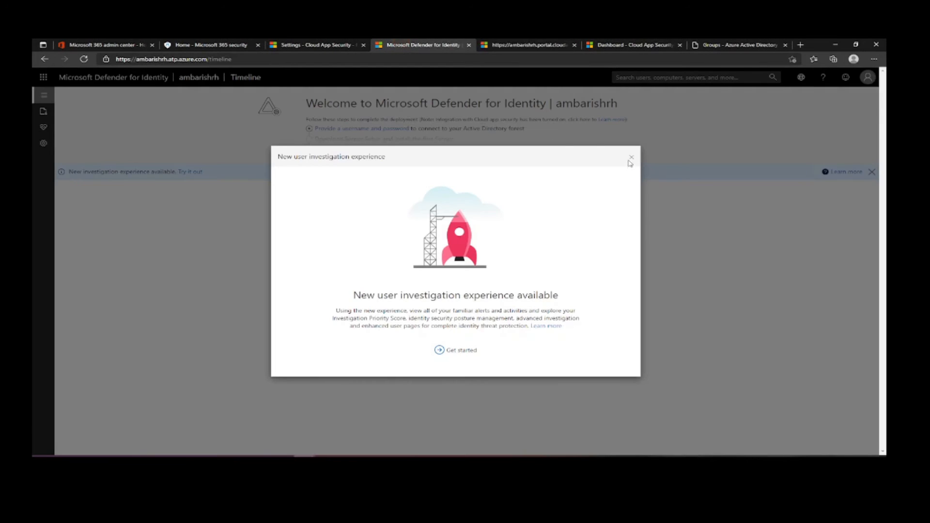
click(629, 156)
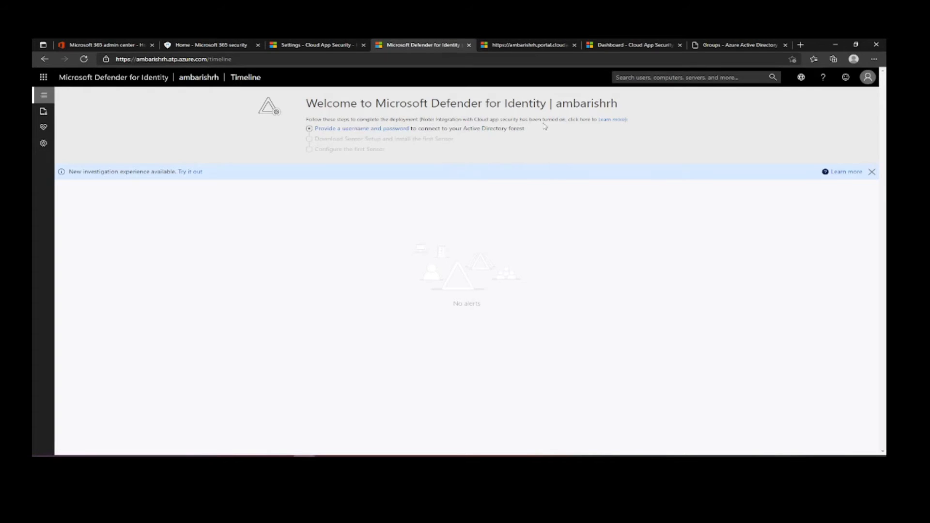
- Open the Directory services credentials form for connecting to the Active Directory forest and begin at the username field
click(396, 129)
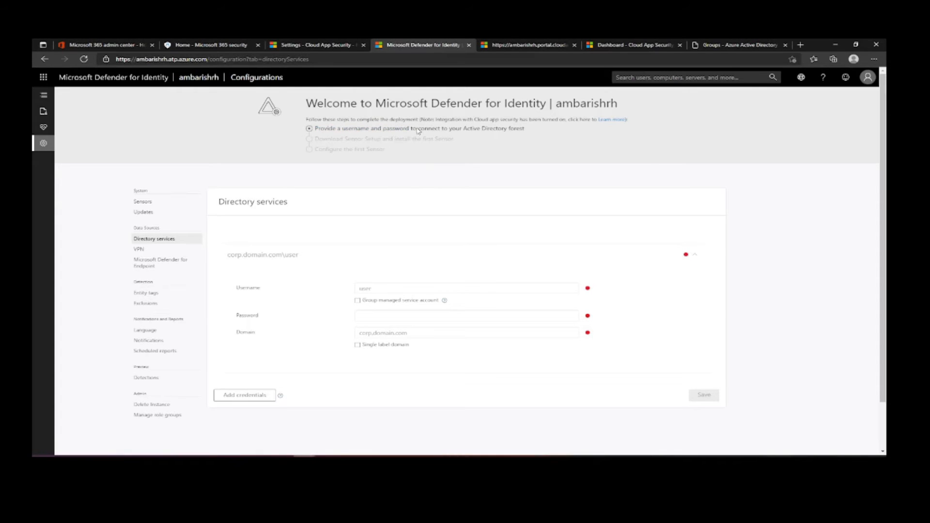
click(440, 287)
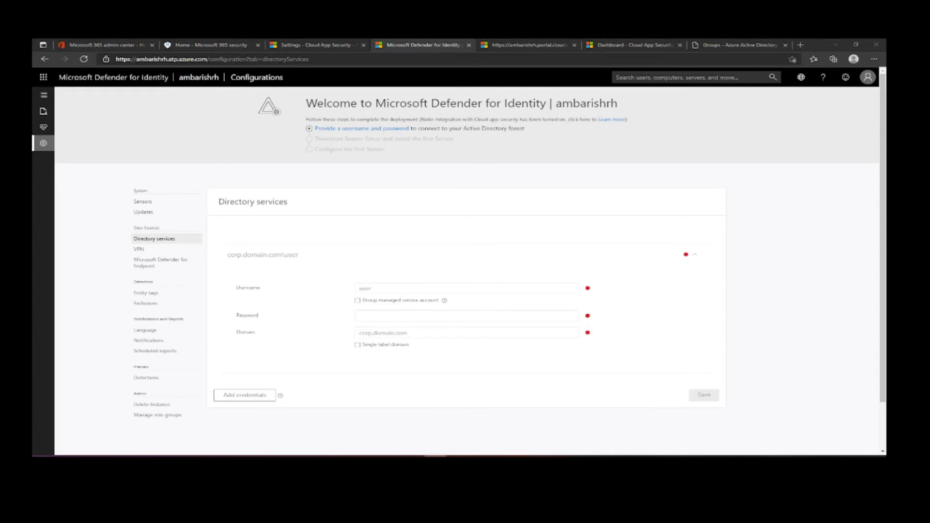
- Switch to the remote server session, clear away the PowerShell and Find Users, Contacts, and Groups windows, and bring up File Explorer
key(alt+Tab)
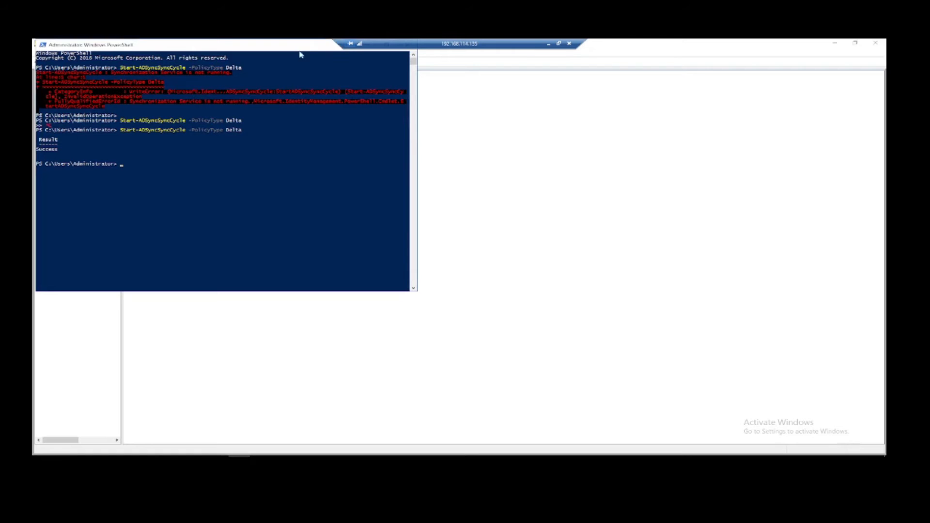
drag(297, 45, 359, 93)
click(428, 92)
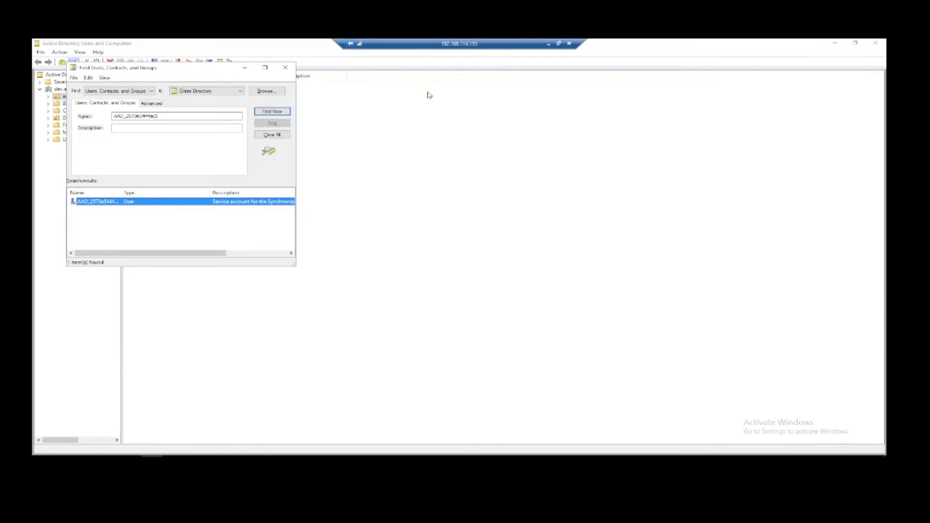
click(285, 67)
click(151, 456)
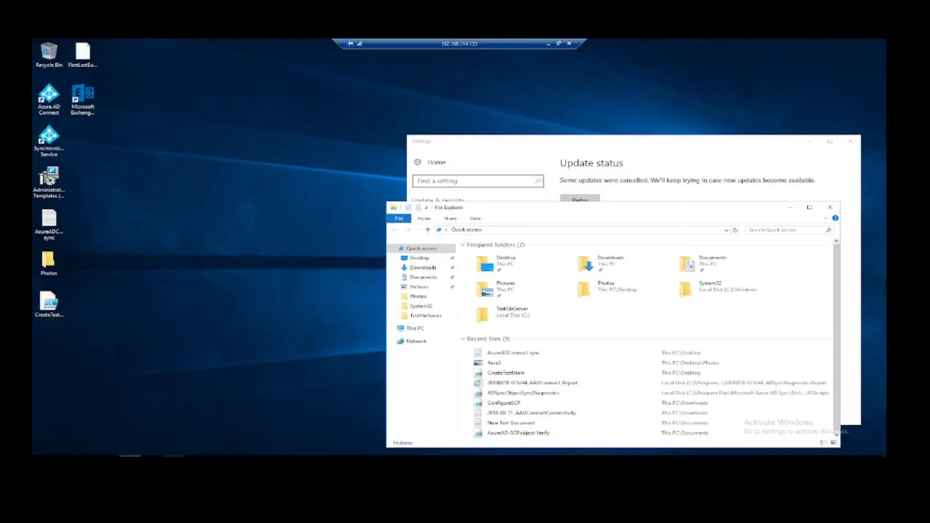
- Bring up Active Directory Users and Computers in the remote session and place the session in a window over the Defender for Identity page
click(151, 456)
click(558, 45)
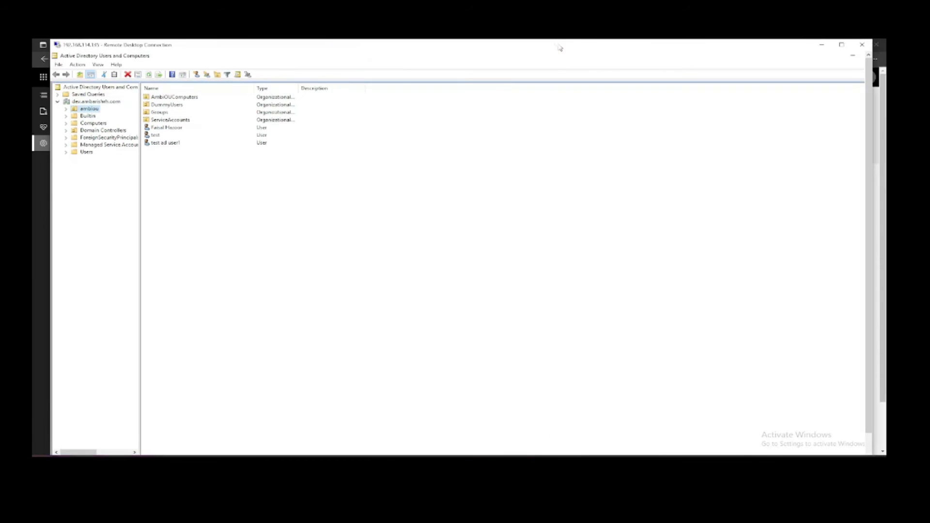
drag(550, 46, 608, 213)
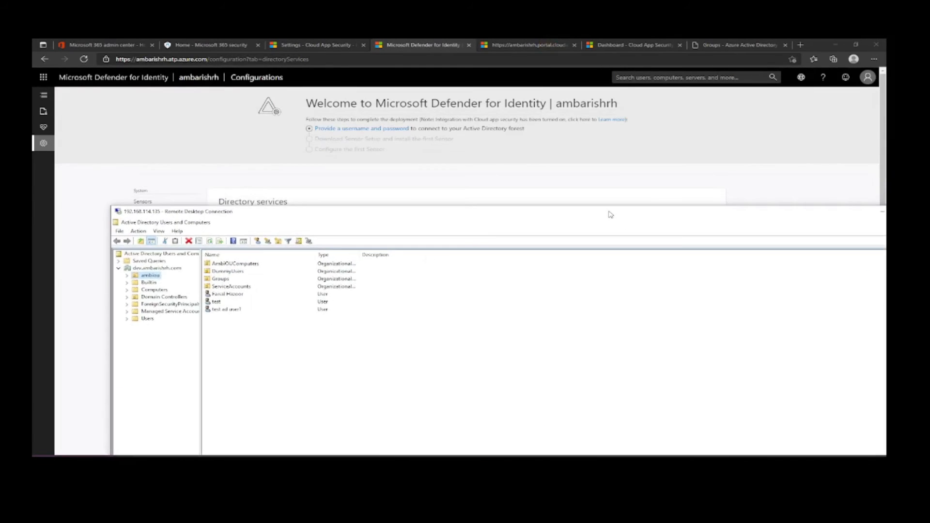
- Uncover the Directory services credentials form and open the documentation on group managed service accounts
scroll(596, 178, down, 1)
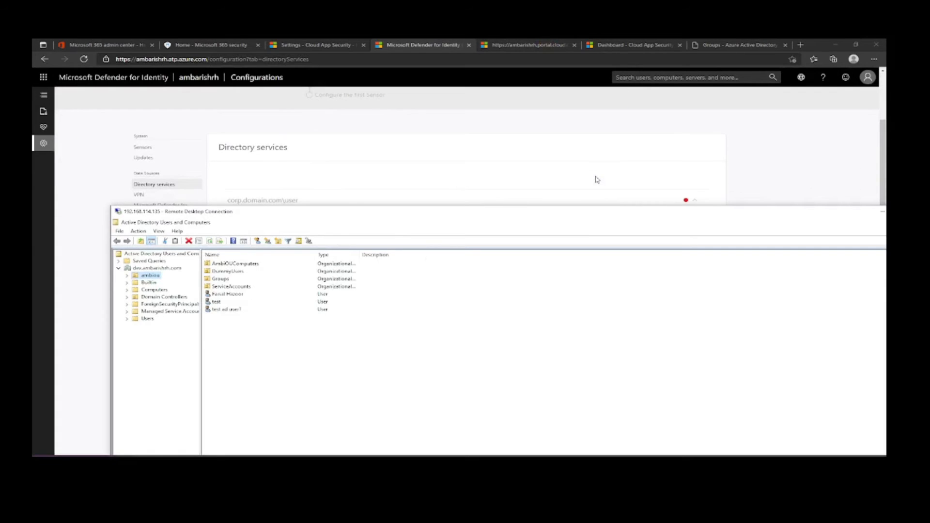
drag(599, 211, 585, 320)
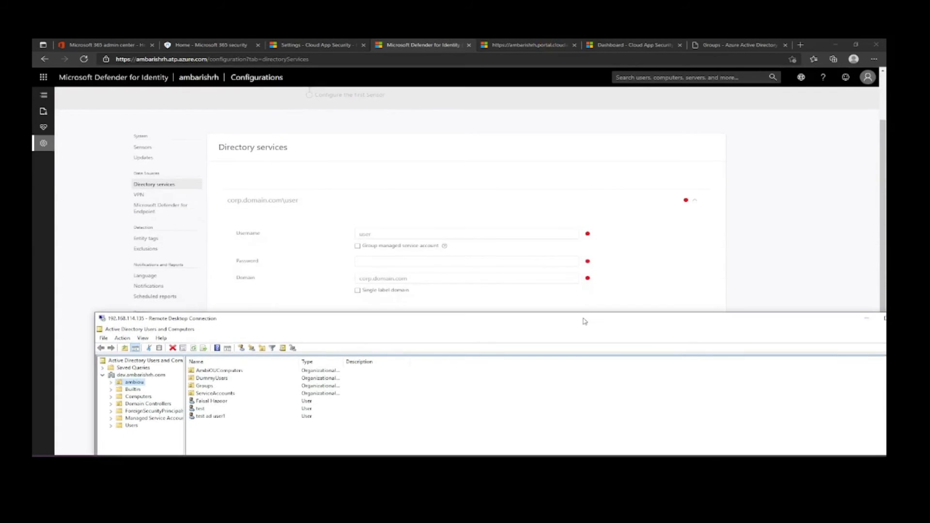
mouse_move(445, 252)
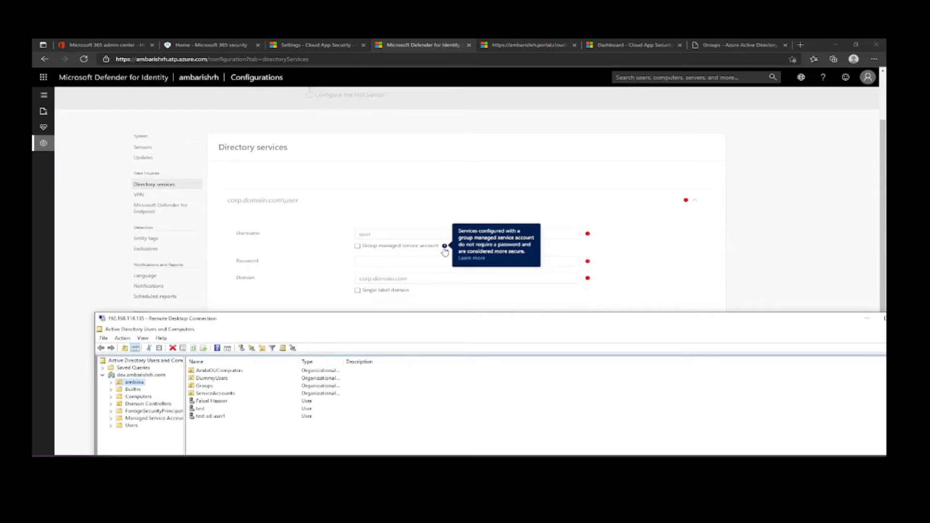
click(469, 257)
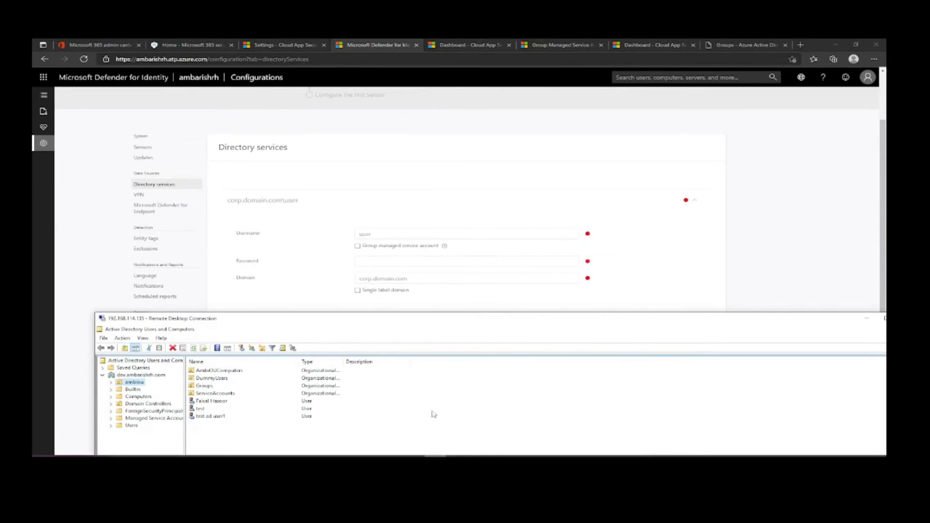
- Expand the ambiou organizational unit in Active Directory and start a new user object in it
double_click(142, 383)
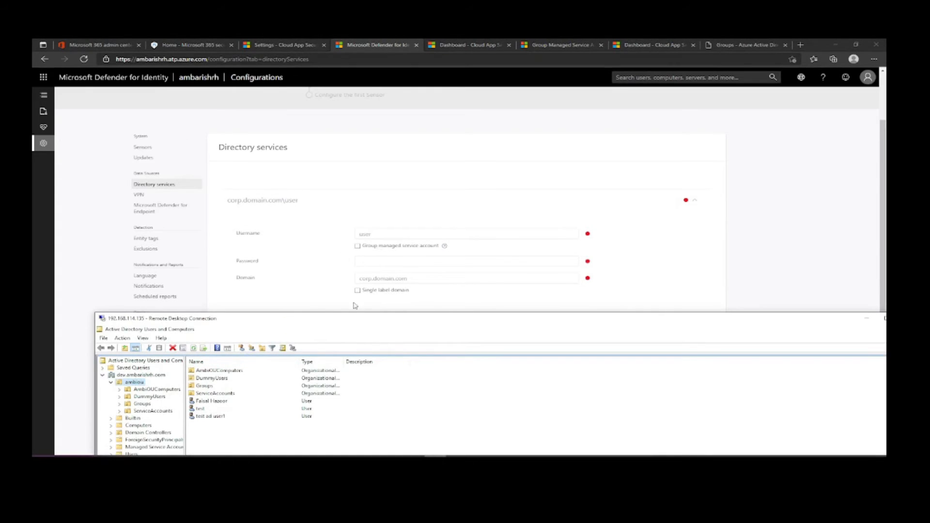
drag(349, 318, 425, 224)
right_click(323, 348)
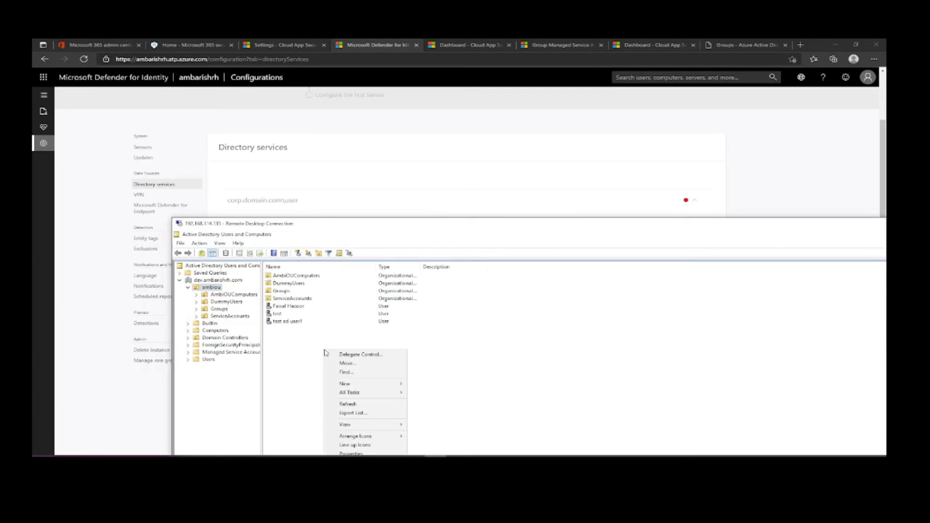
mouse_move(368, 383)
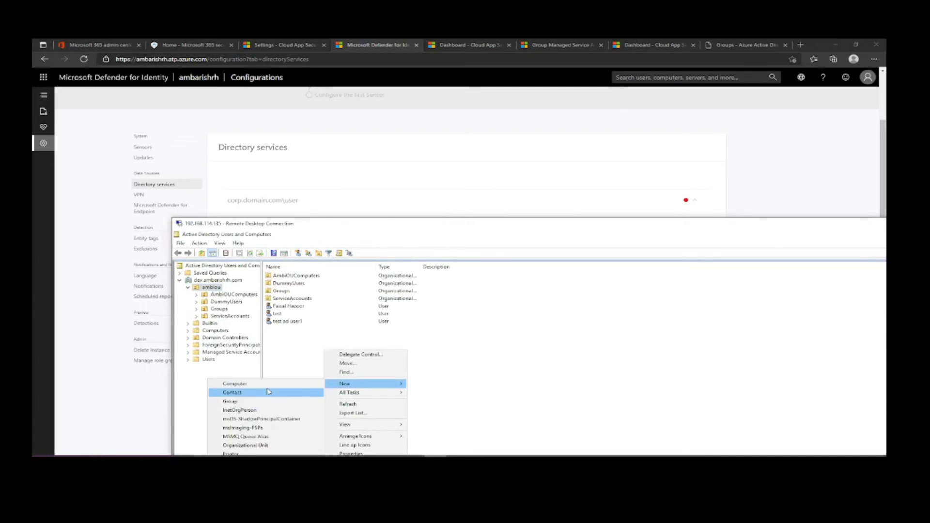
click(350, 234)
click(446, 226)
drag(446, 226, 518, 166)
right_click(488, 280)
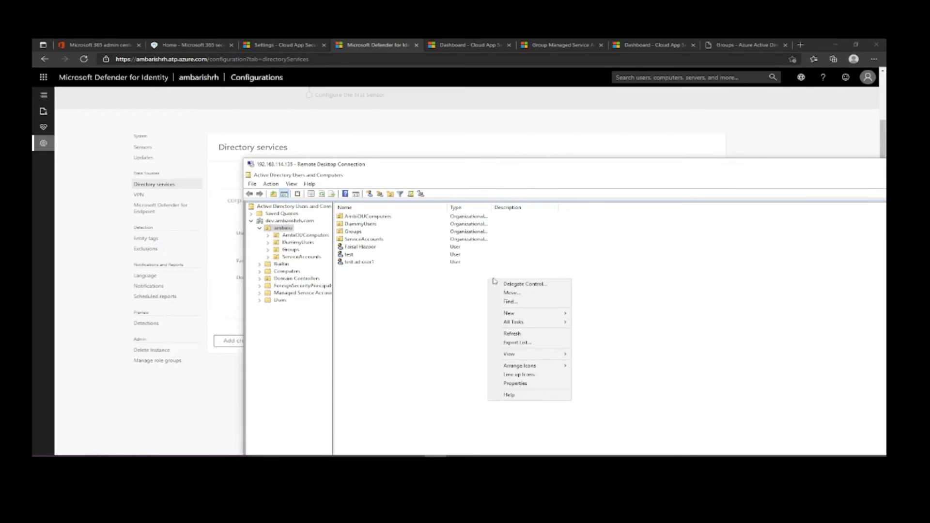
click(537, 313)
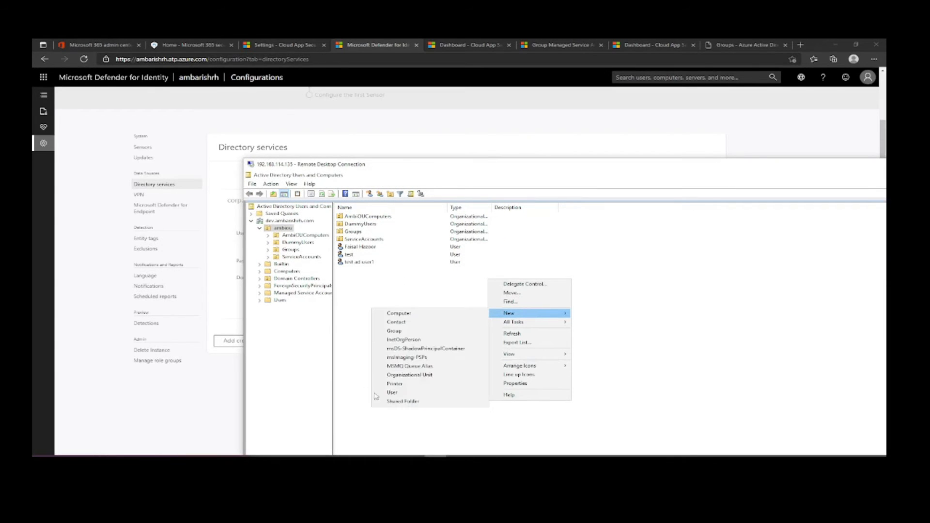
click(406, 395)
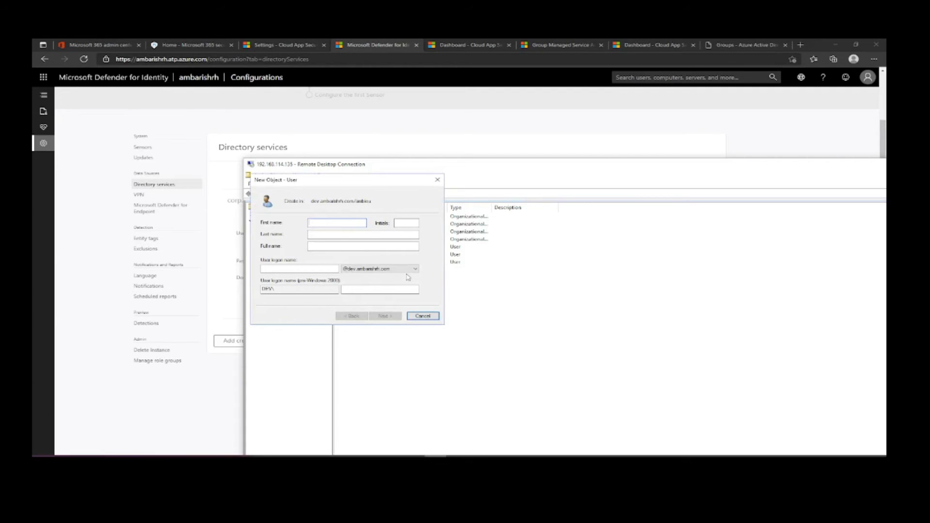
- Name the new user Microsoft Defender (first) Identity Account (last) with the logon name mdiaccount, and continue to the password page
text(Microsoft)
key(shift+Tab)
key(End)
text(Defender )
text(Identity Account)
key(Tab)
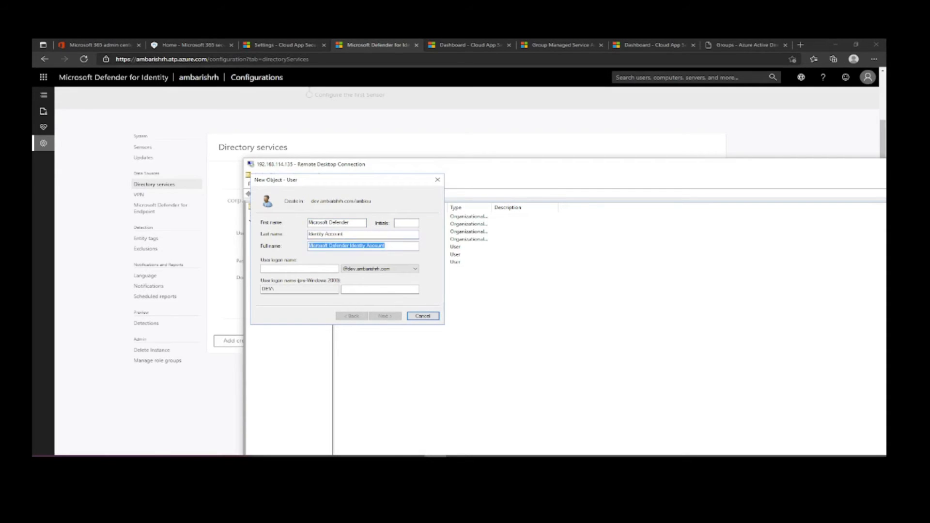
key(Tab)
text(mdiaccount)
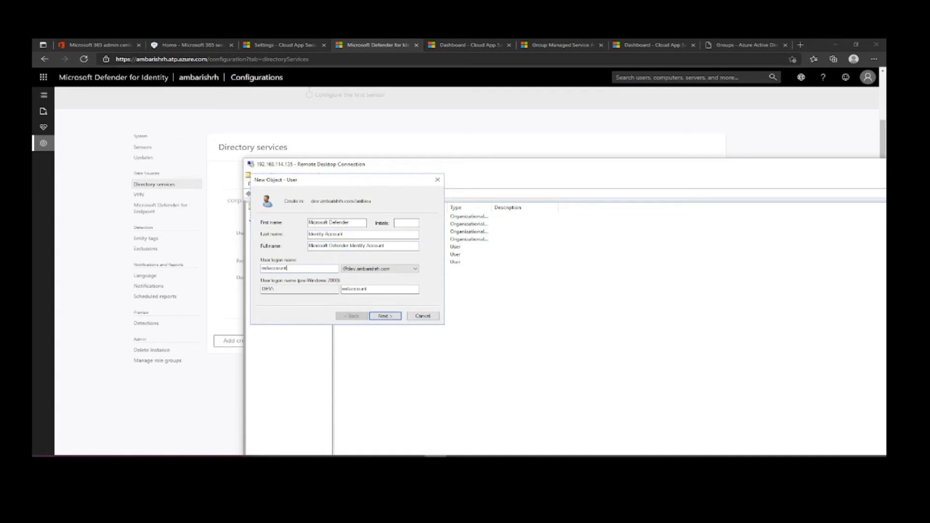
key(Return)
- Enter and confirm the account password, require no change at next logon, set User cannot change password and Password never expires, and create the user
text(••)
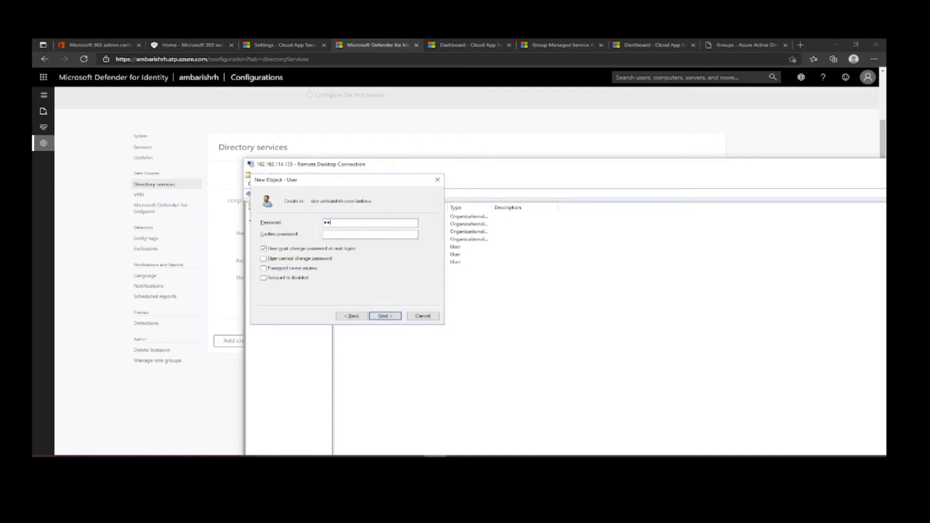
text(•••••••••••••••)
click(263, 248)
click(263, 258)
key(Return)
key(Return)
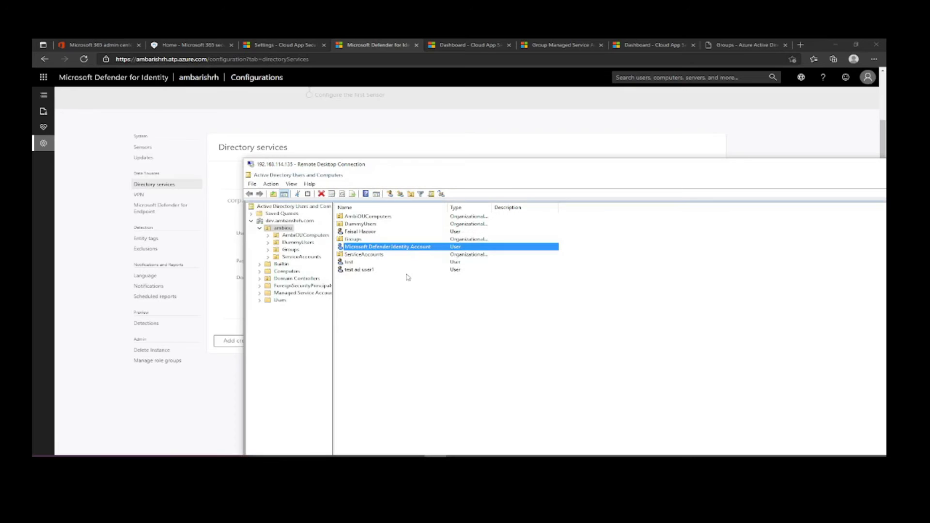
- Return to the Directory services form and enter mdiaccount as the username
click(456, 147)
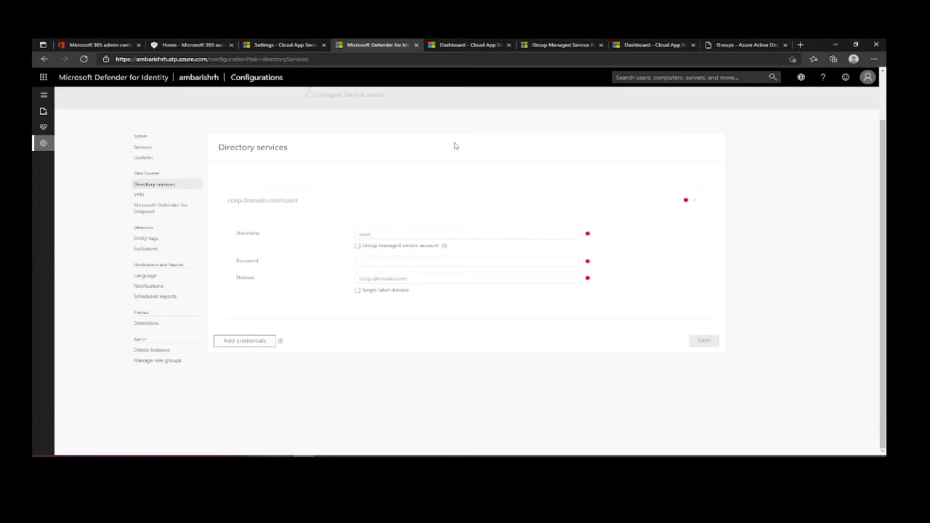
click(382, 236)
text(mdiaccount)
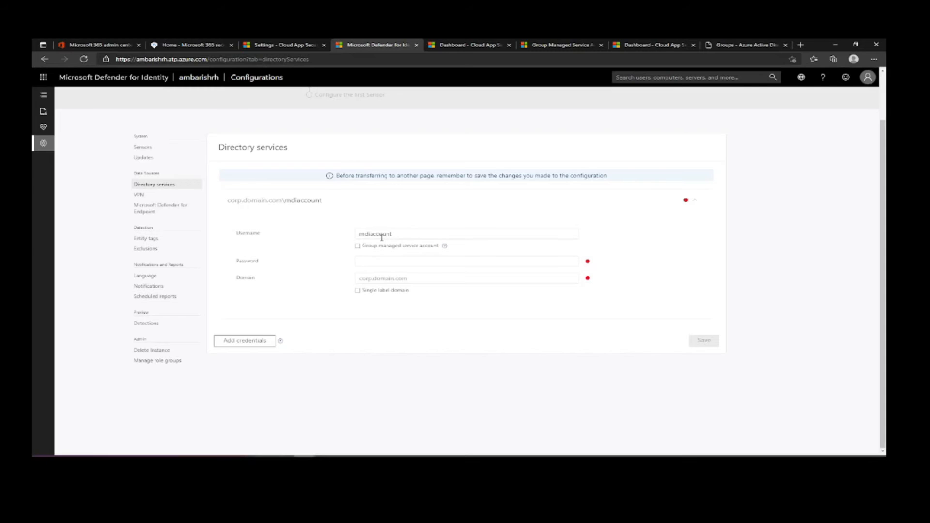
key(Tab)
key(Tab)
key(Tab)
key(Tab)
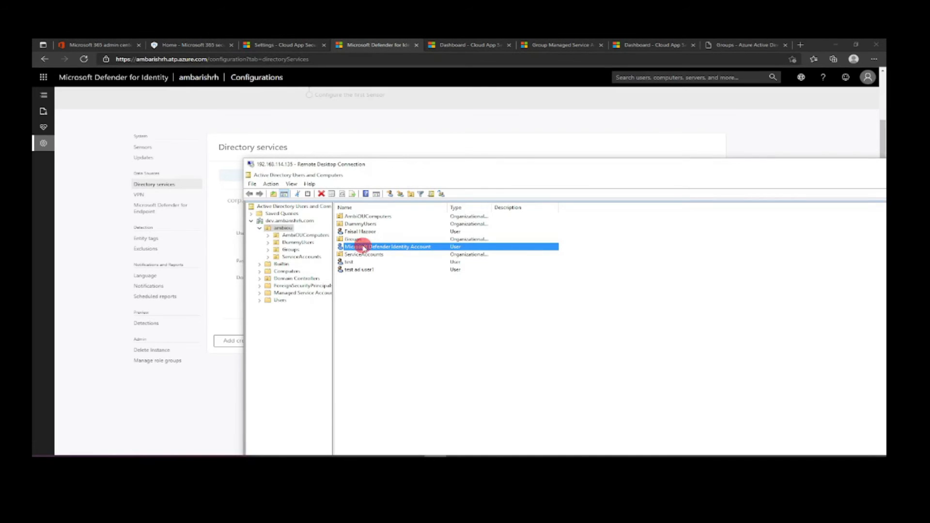
- Check the Microsoft Defender Identity Account's logon name and domain in its account properties, and return to the Directory services form
double_click(364, 247)
click(651, 304)
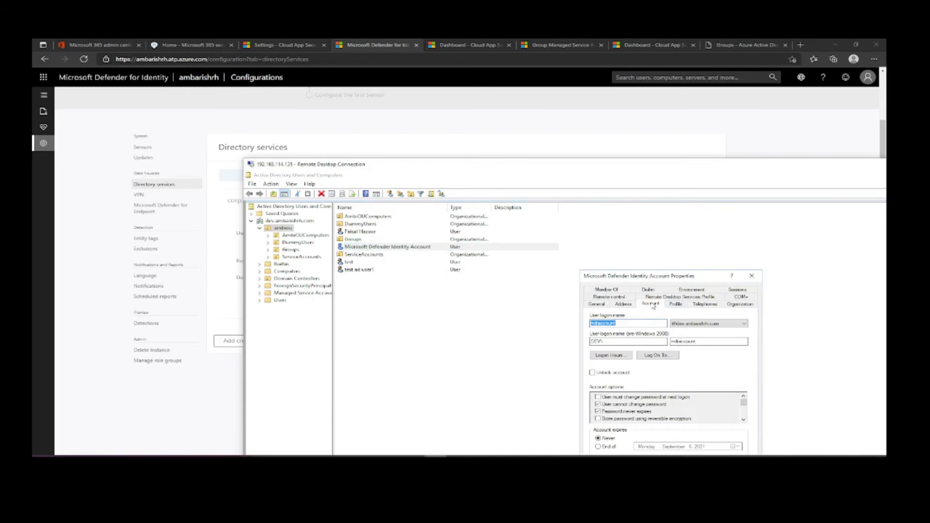
click(545, 143)
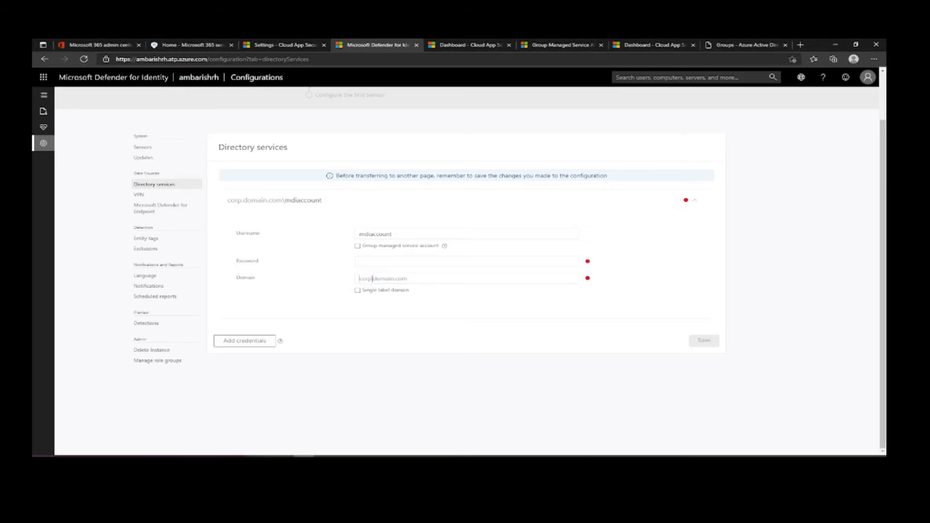
- Set the domain to dev.ambarishrh.com and enter the account password in the Directory services credentials
text(dev.ambarishrh.com)
click(381, 262)
text(********)
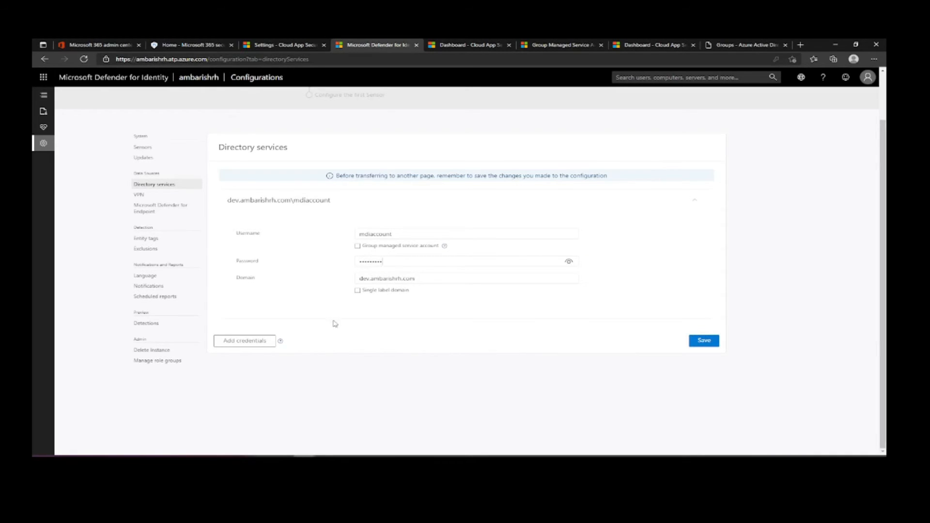
- Add a second blank credentials entry, review it alongside the mdiaccount entry, and delete it
click(239, 345)
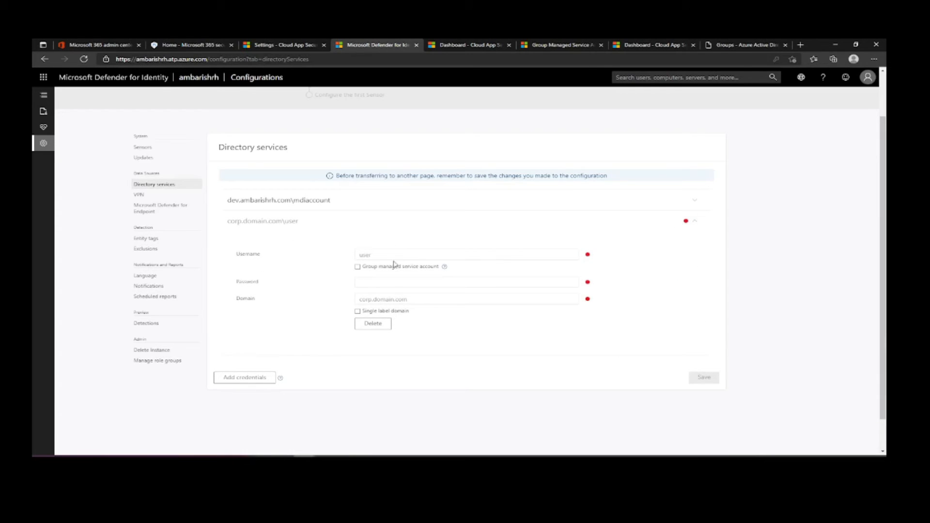
click(392, 203)
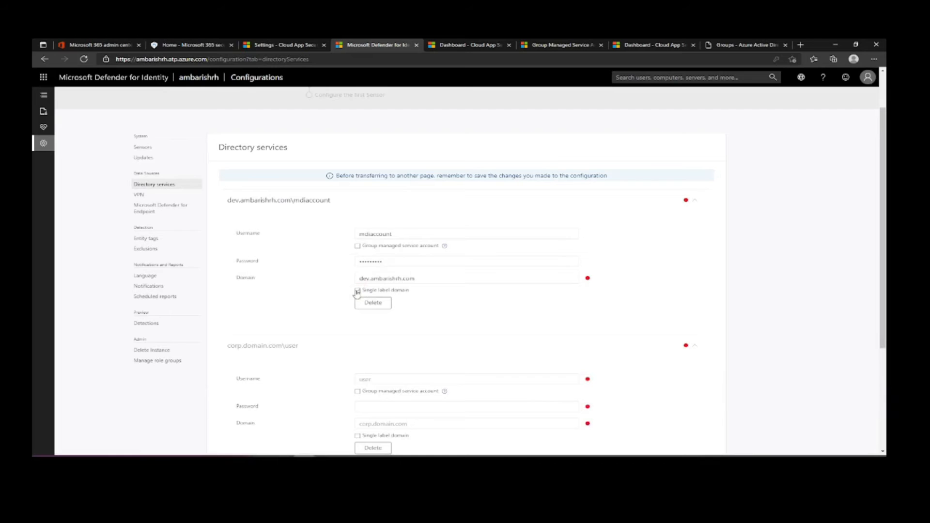
scroll(324, 355, down, 3)
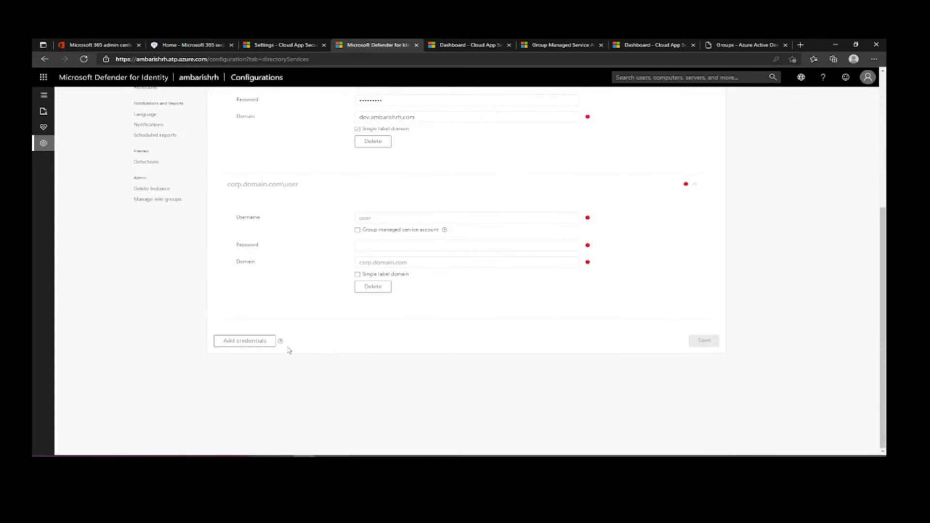
scroll(678, 334, up, 3)
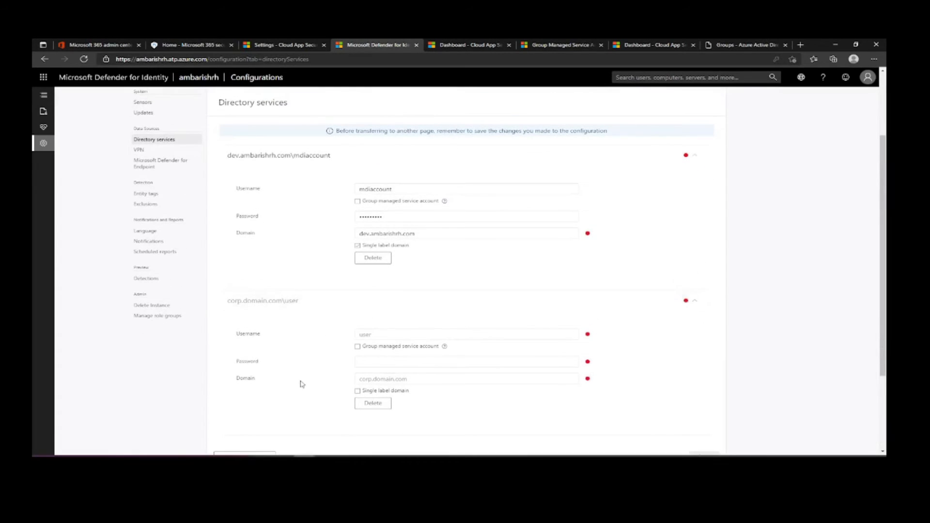
scroll(301, 387, down, 3)
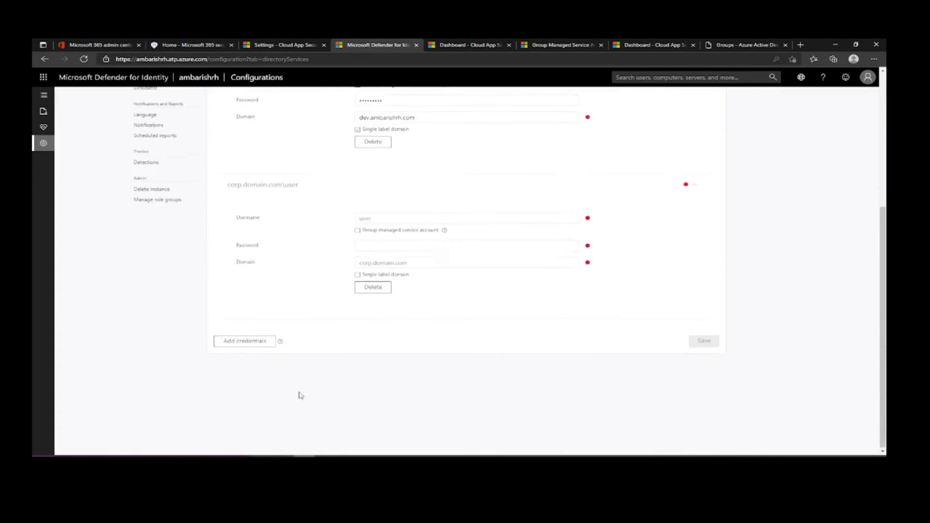
click(374, 288)
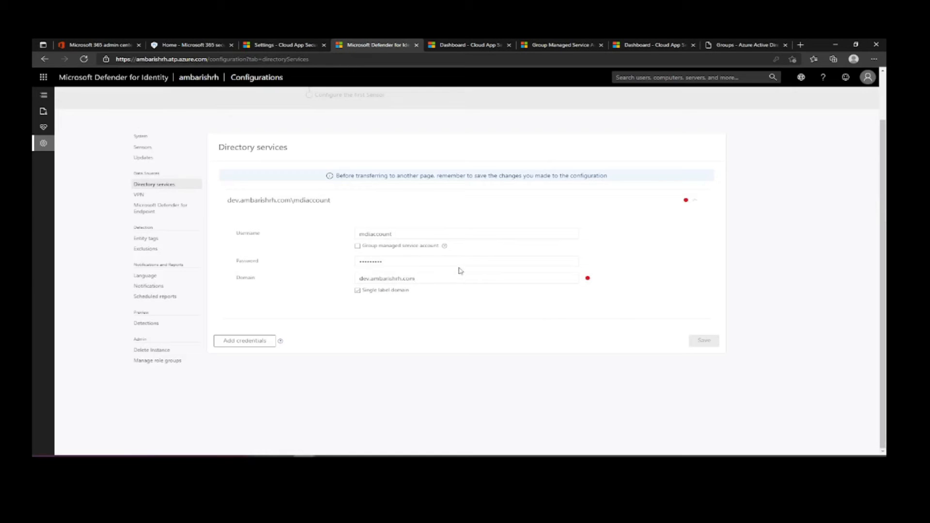
- Re-enter the account password for mdiaccount, turn off Single label domain, and save the Directory services credentials
click(466, 233)
click(704, 341)
click(422, 280)
click(402, 262)
key(BackSpace)
key(BackSpace)
key(BackSpace)
key(BackSpace)
key(BackSpace)
key(BackSpace)
key(BackSpace)
text(*********)
click(393, 294)
click(703, 341)
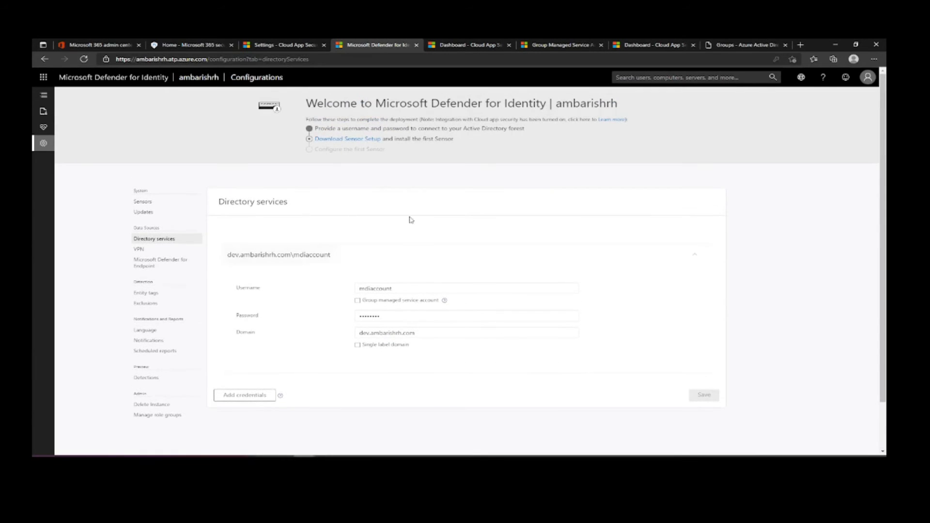
- Download the Azure ATP Sensor Setup package from the Sensors page, dismiss the save-password prompt, and show the downloads
click(357, 140)
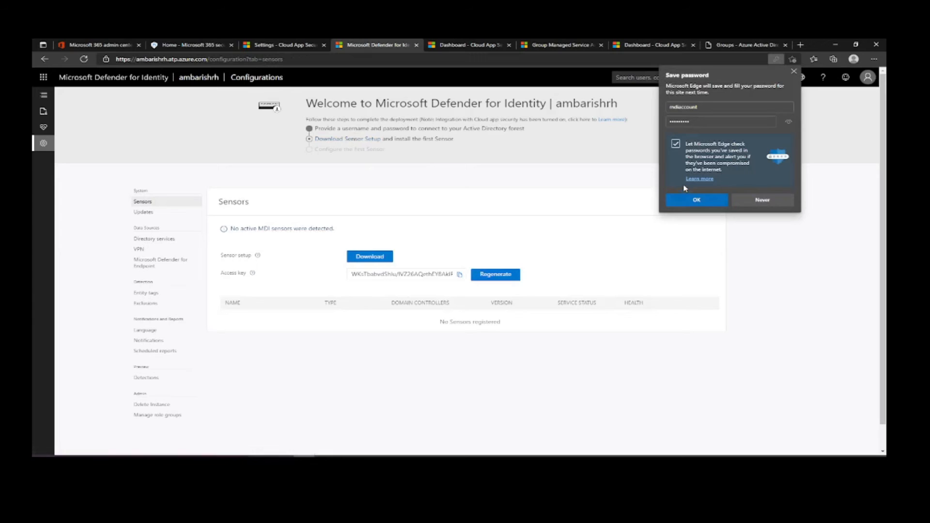
click(354, 255)
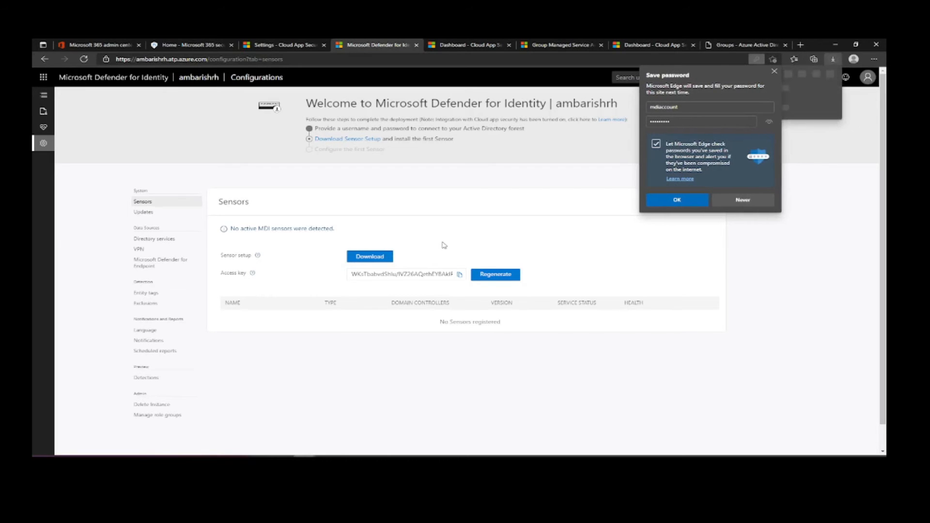
click(774, 71)
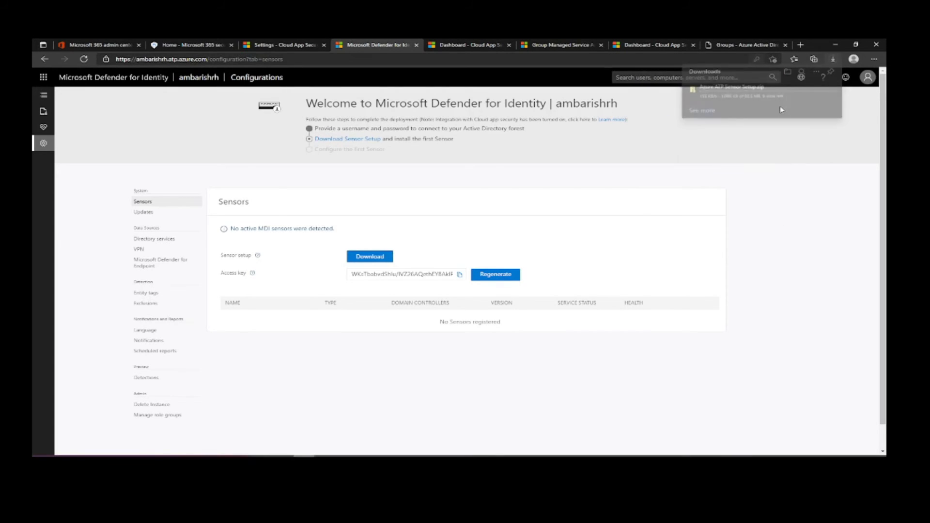
click(833, 59)
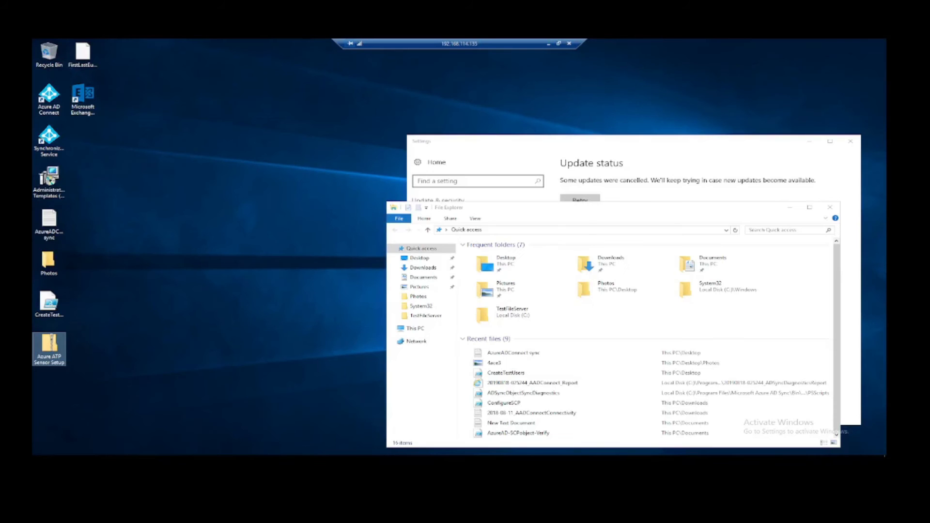
- Minimize the open windows on the remote server and extract the Azure ATP Sensor Setup archive to the desktop
click(788, 208)
click(808, 143)
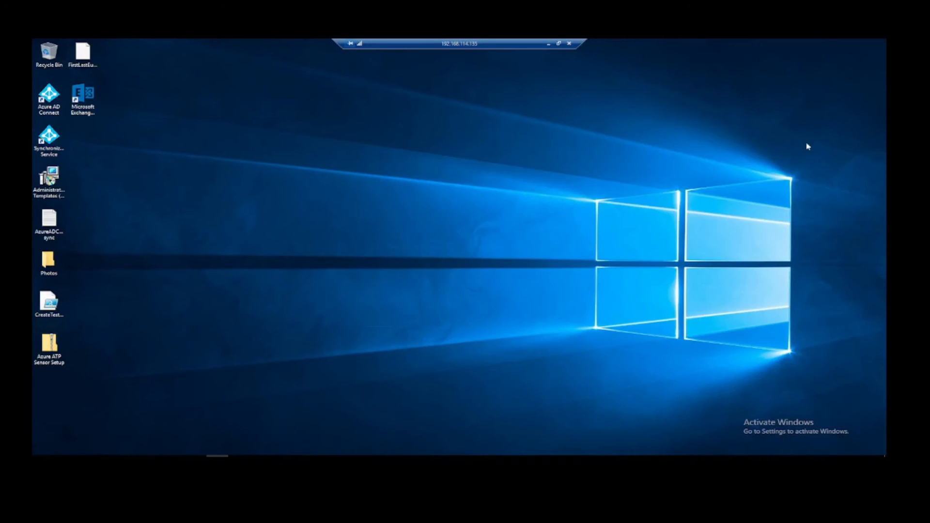
double_click(41, 345)
right_click(34, 360)
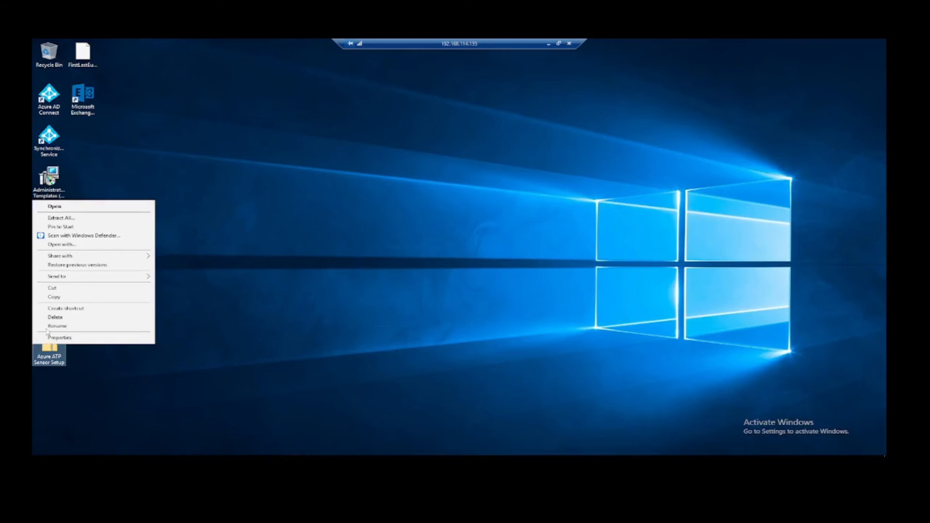
click(83, 219)
key(Return)
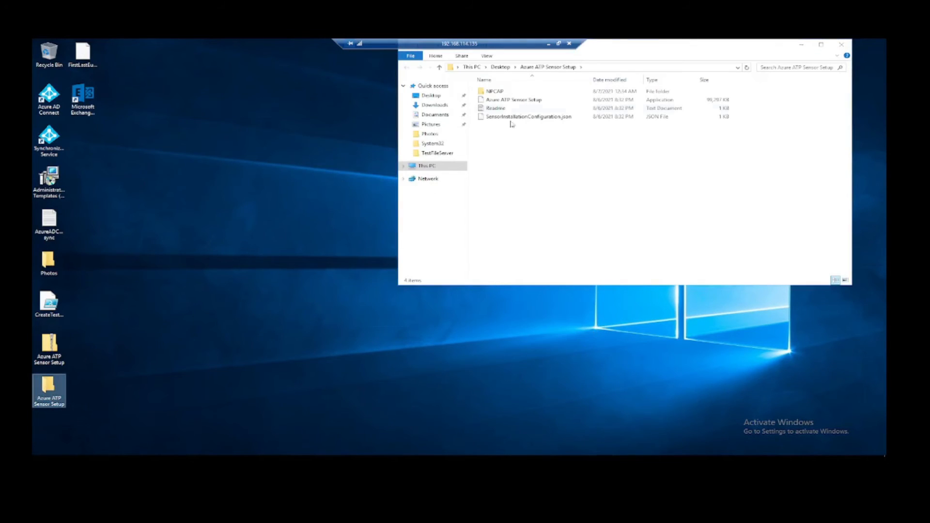
- Open the Readme file from the extracted Azure ATP Sensor Setup folder and turn on Word Wrap
double_click(504, 108)
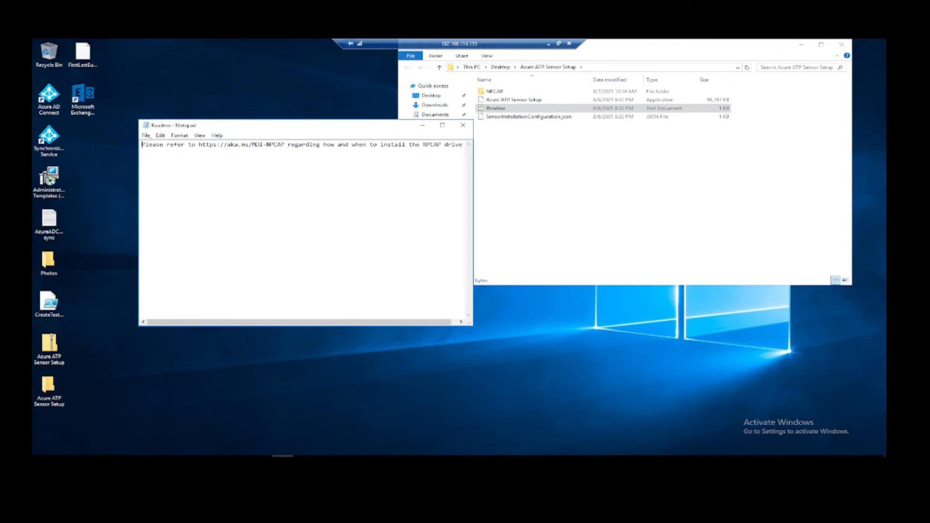
click(179, 135)
click(178, 145)
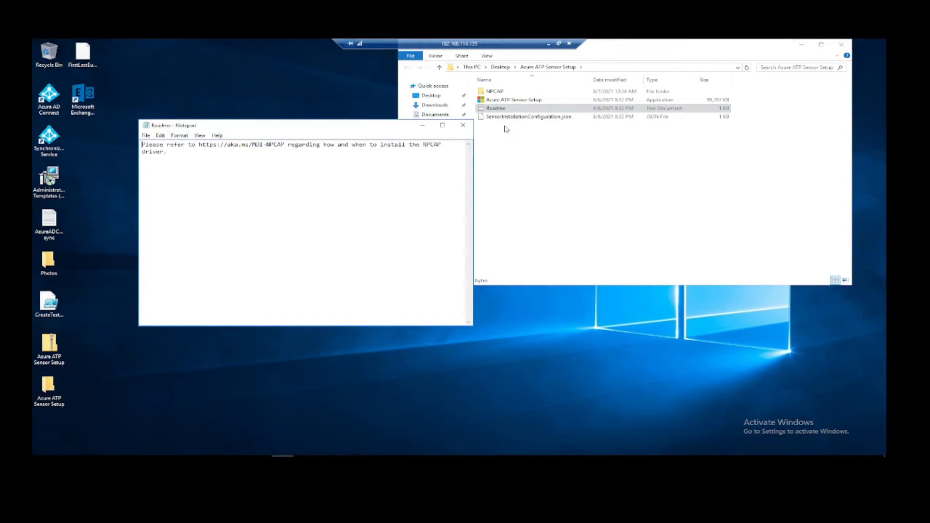
double_click(525, 92)
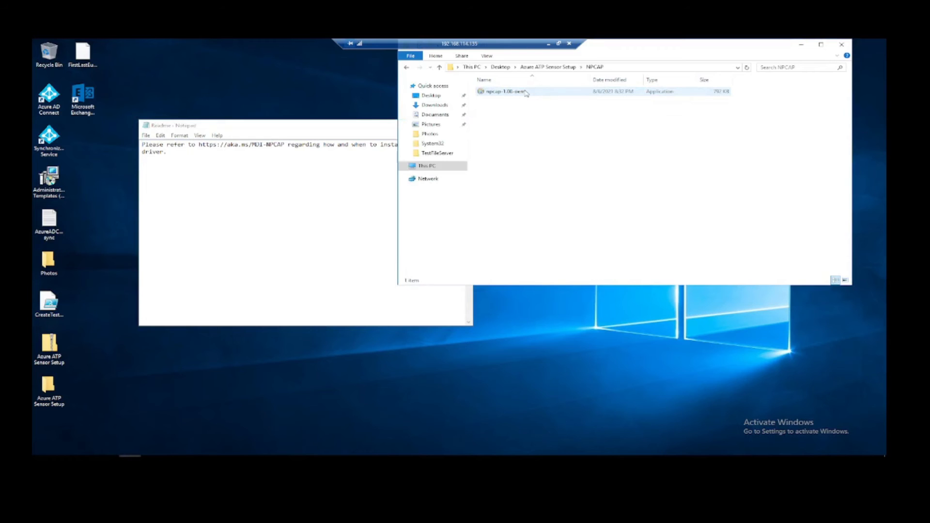
click(242, 160)
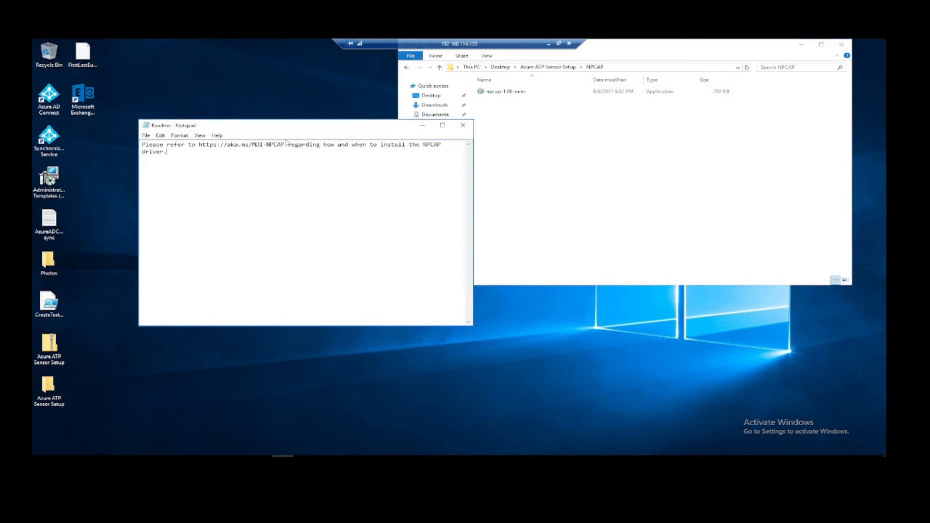
drag(198, 144, 284, 145)
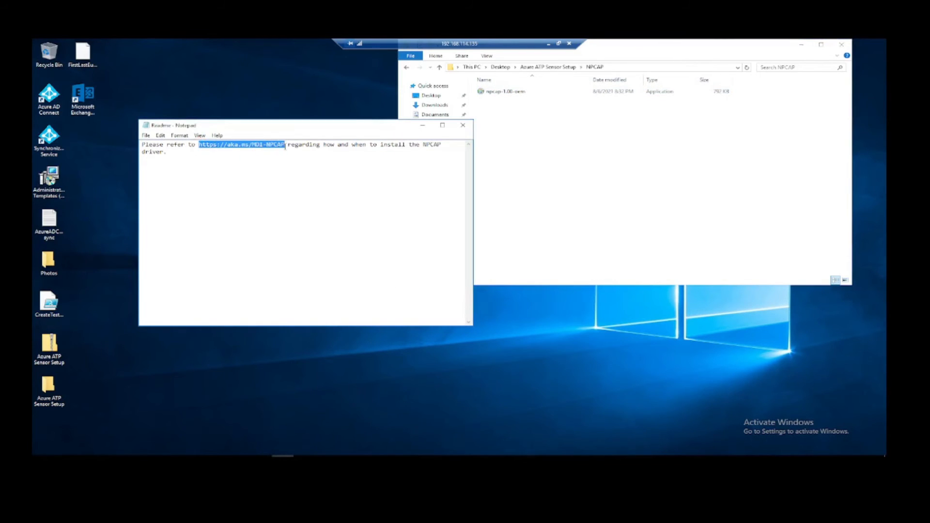
right_click(283, 144)
click(234, 171)
key(super)
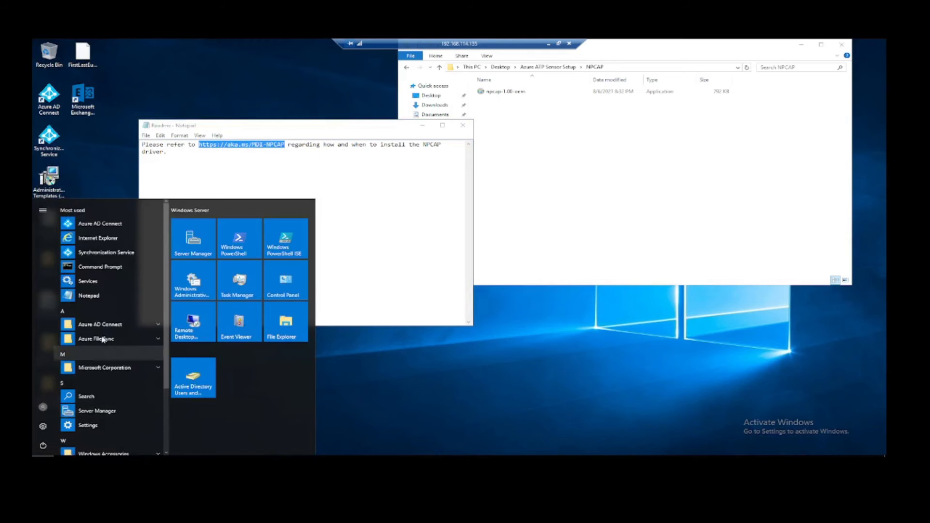
click(125, 237)
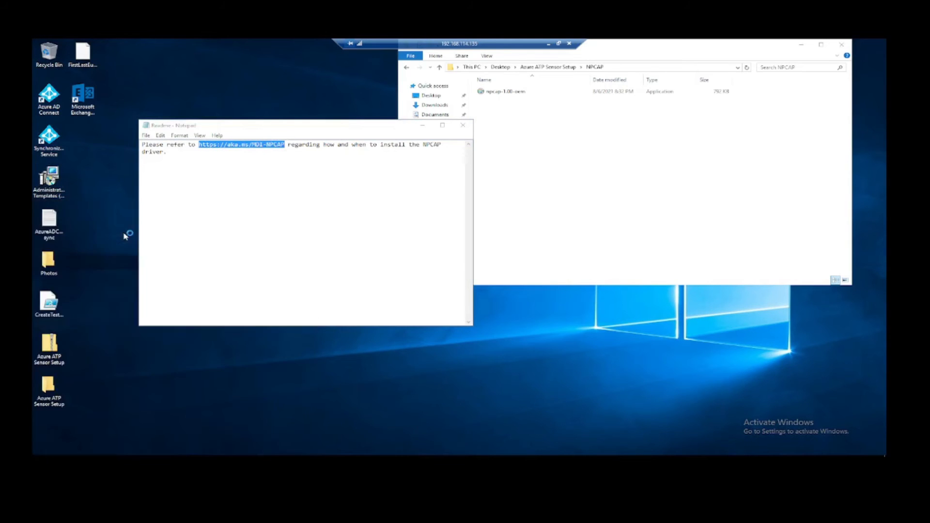
click(125, 92)
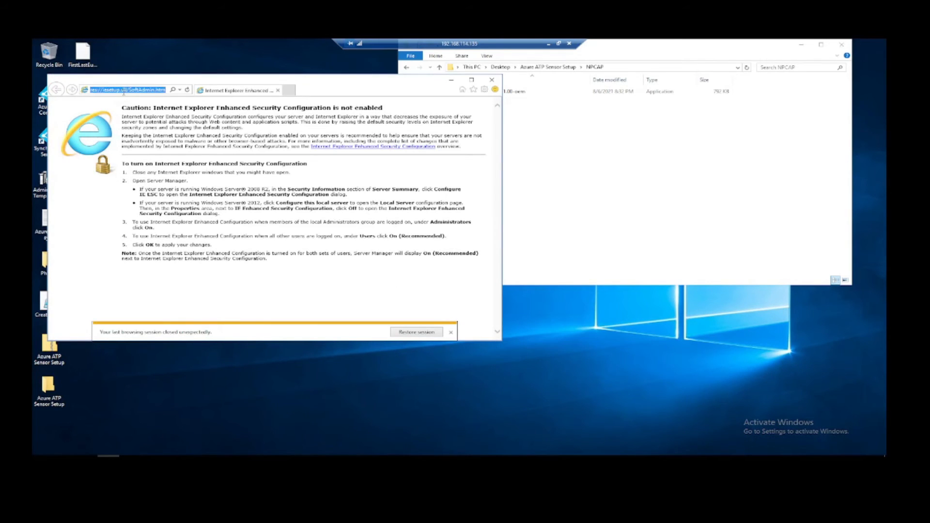
text(google.com/)
key(Return)
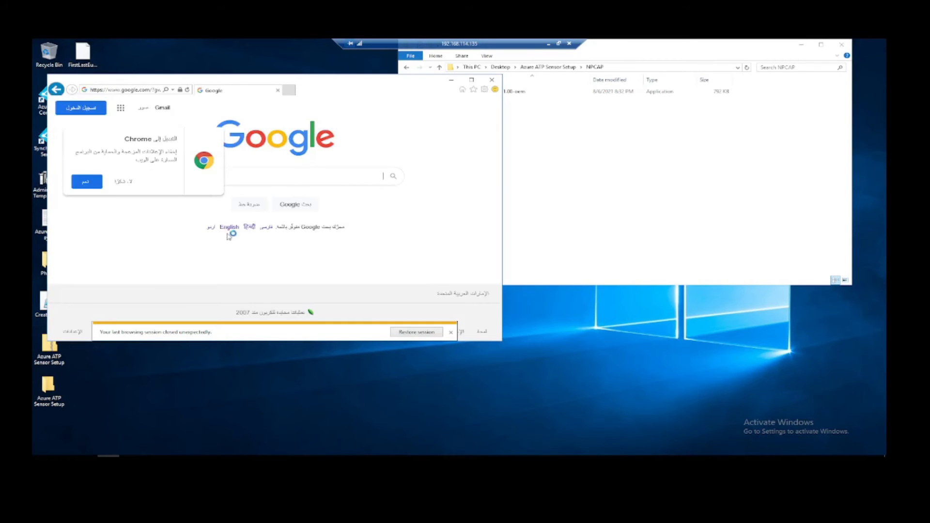
click(228, 228)
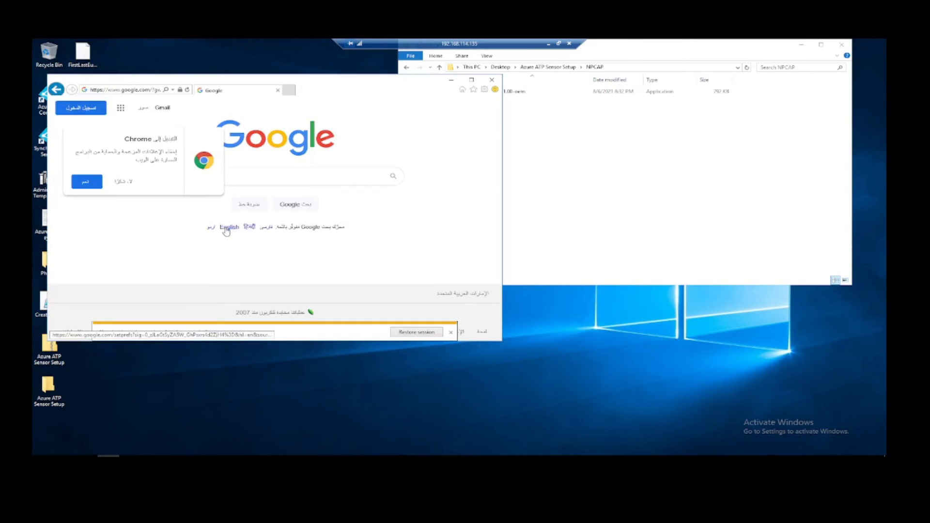
click(275, 178)
key(ctrl+v)
key(Return)
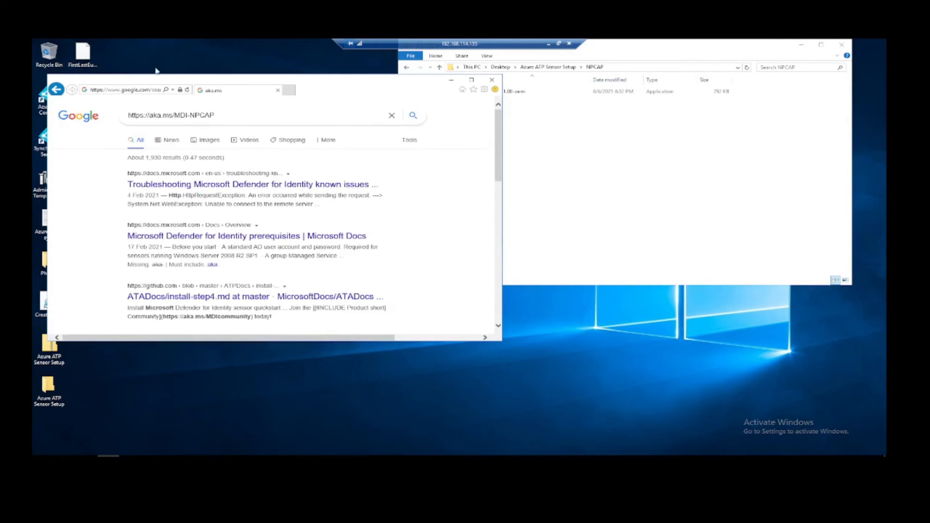
click(135, 90)
key(ctrl+v)
key(Return)
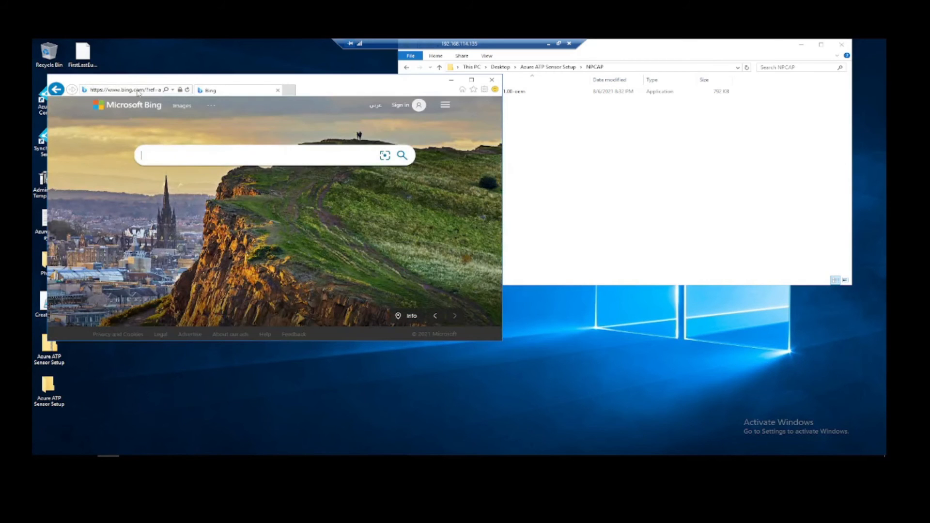
click(96, 89)
key(ctrl+v)
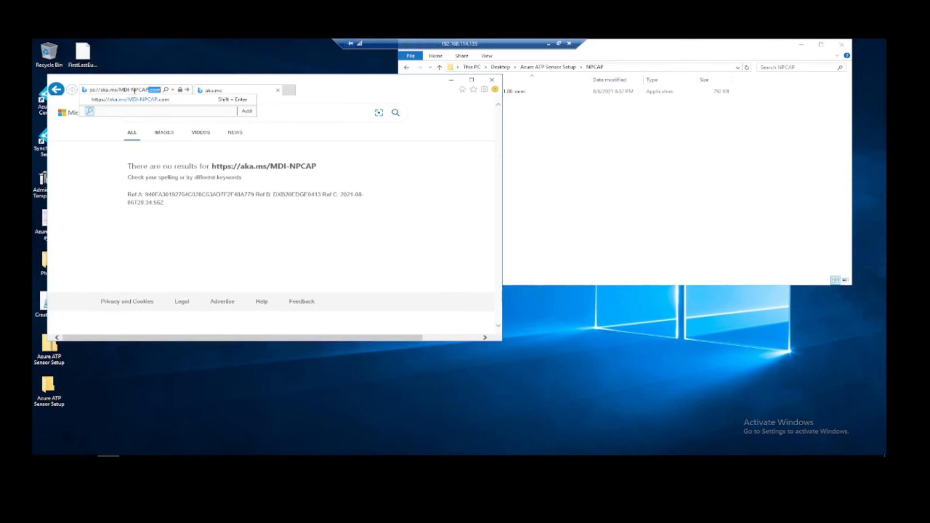
key(Return)
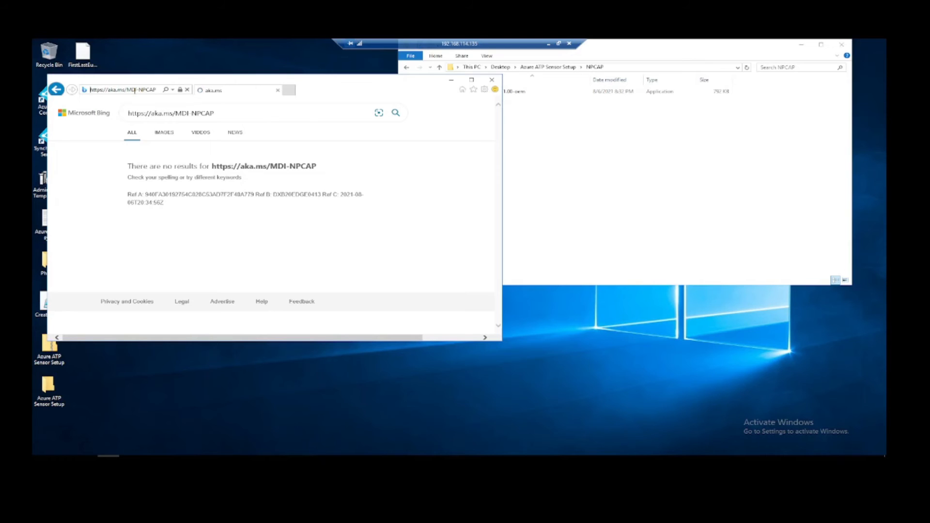
double_click(343, 88)
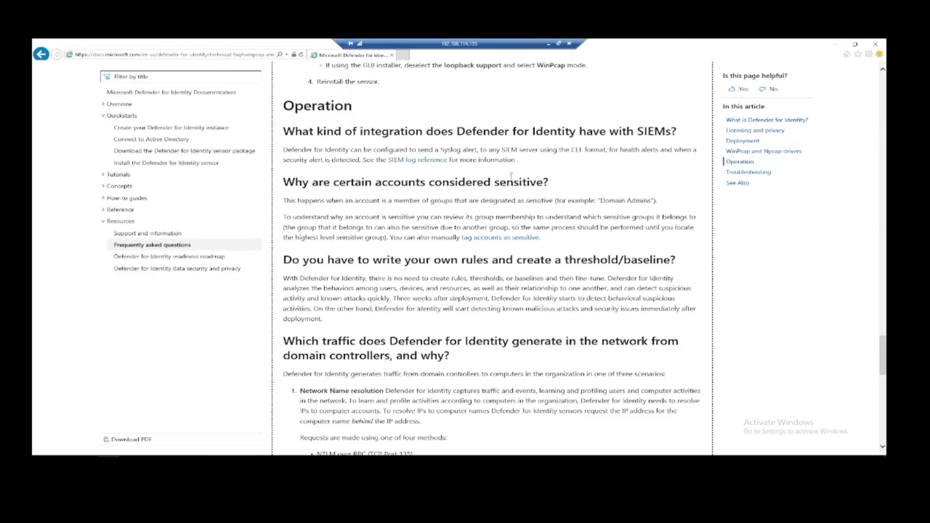
scroll(520, 196, up, 5)
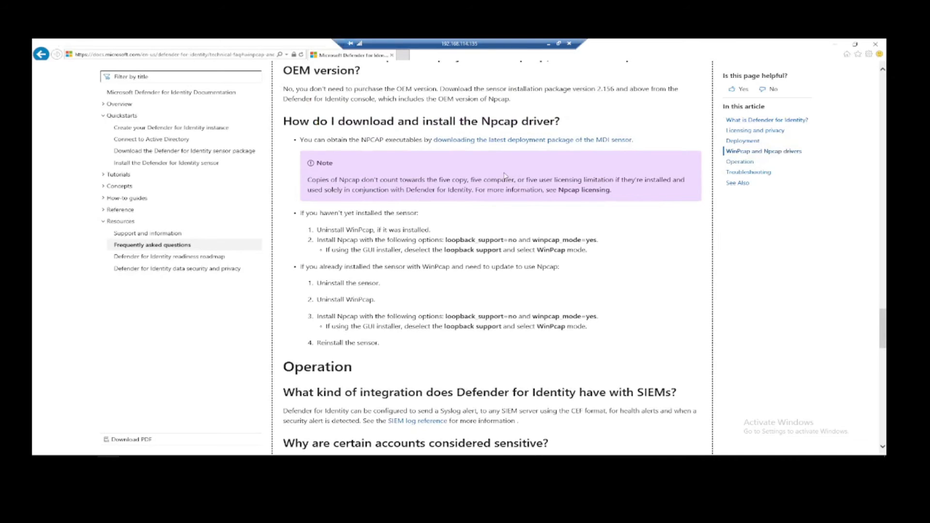
scroll(504, 176, up, 3)
scroll(507, 175, down, 3)
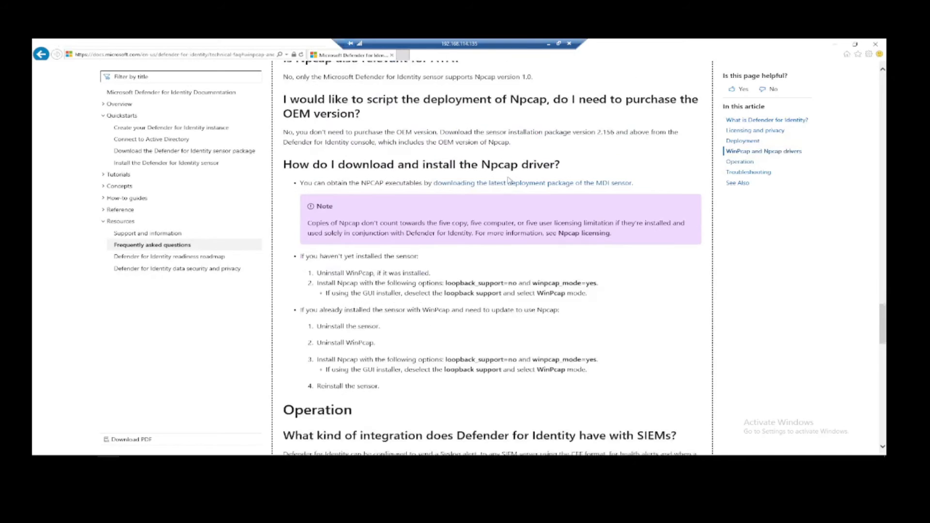
scroll(512, 184, down, 1)
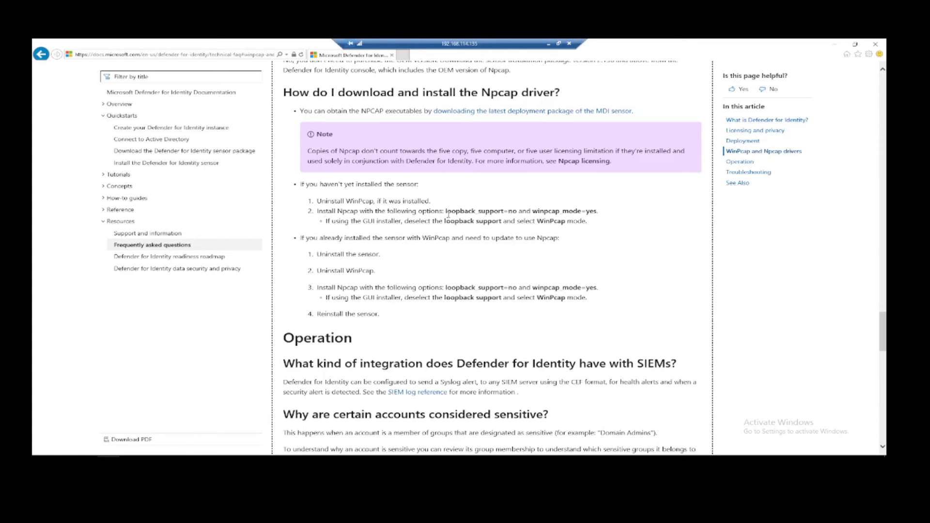
- Run the npcap-1.00-oem installer, accept its license agreement, and place the installation options beside the documentation for comparison
key(alt+Tab)
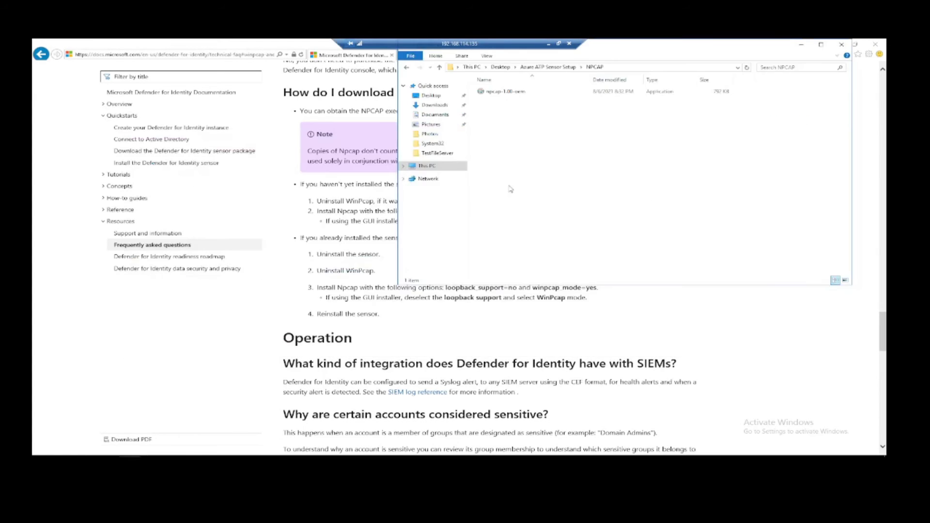
double_click(504, 91)
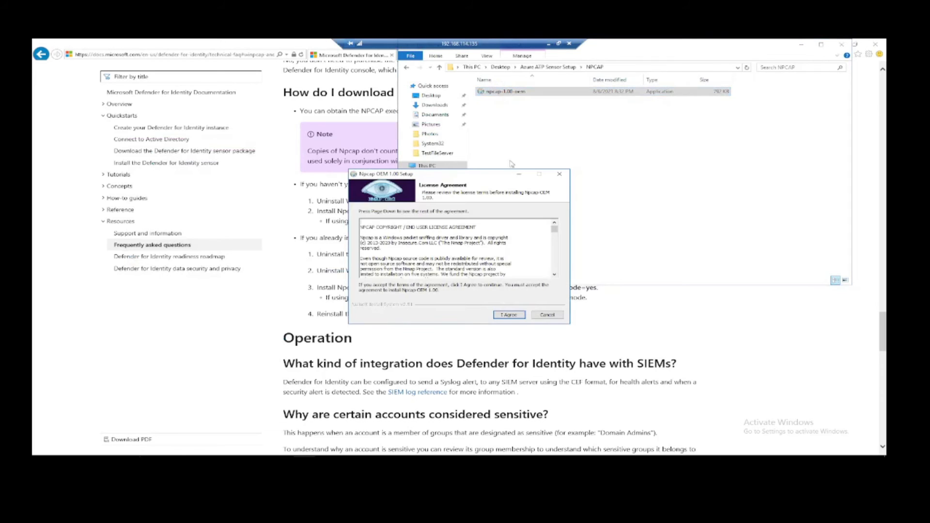
click(509, 315)
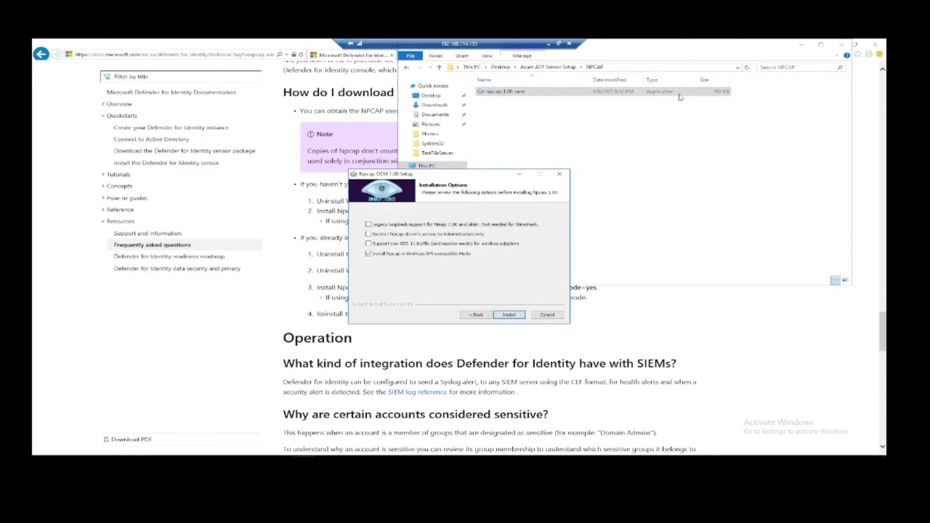
click(800, 42)
drag(447, 179, 690, 209)
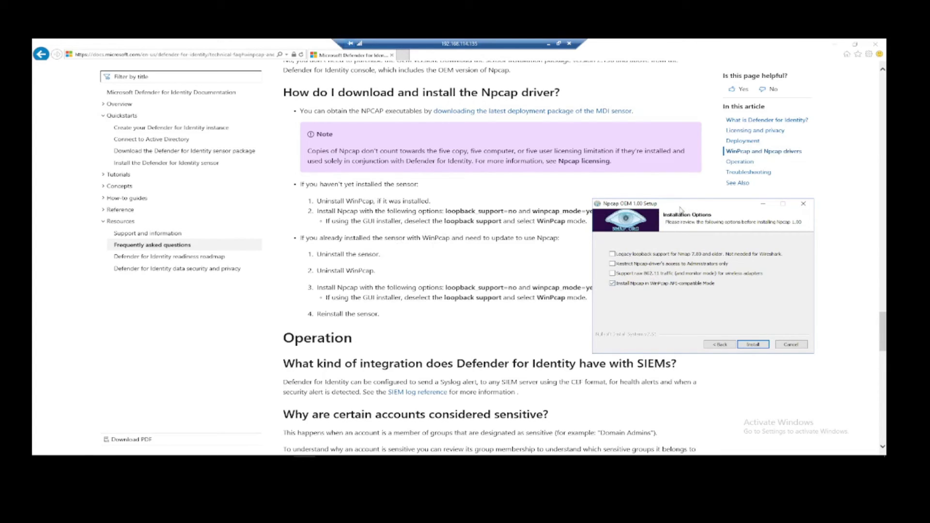
drag(680, 208, 546, 281)
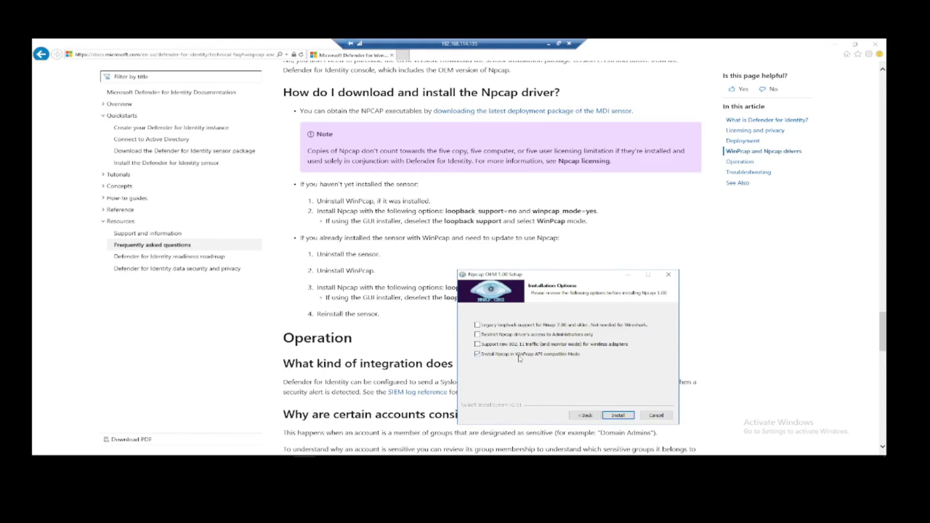
- Install Npcap in WinPcap API-compatible Mode with legacy loopback support off, and finish the setup
click(624, 415)
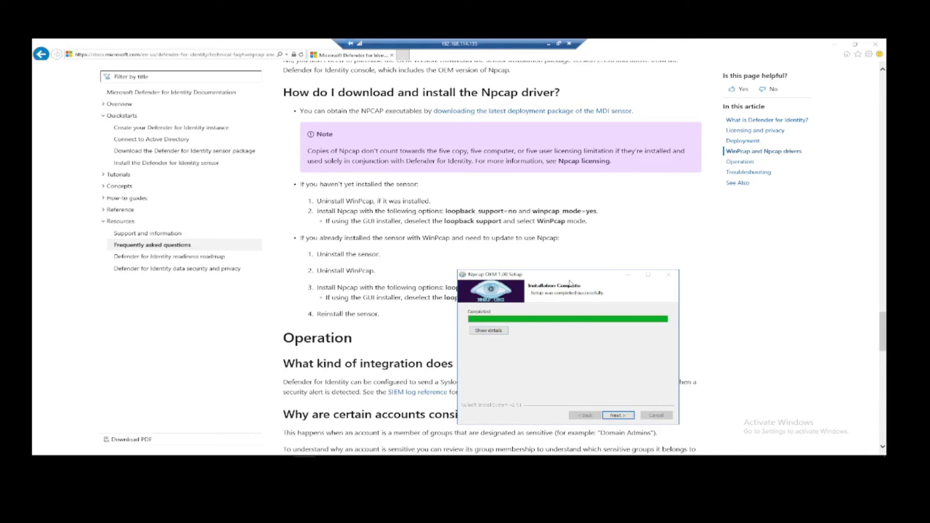
click(617, 415)
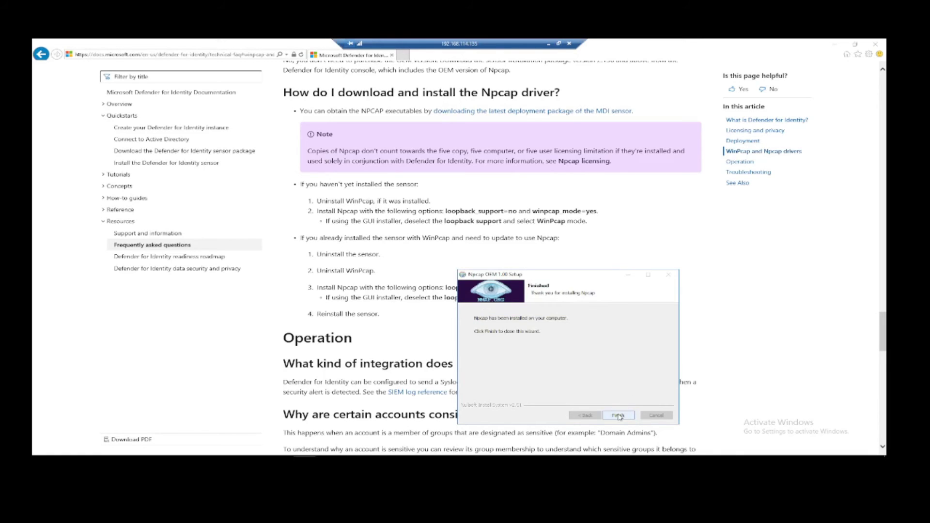
click(618, 416)
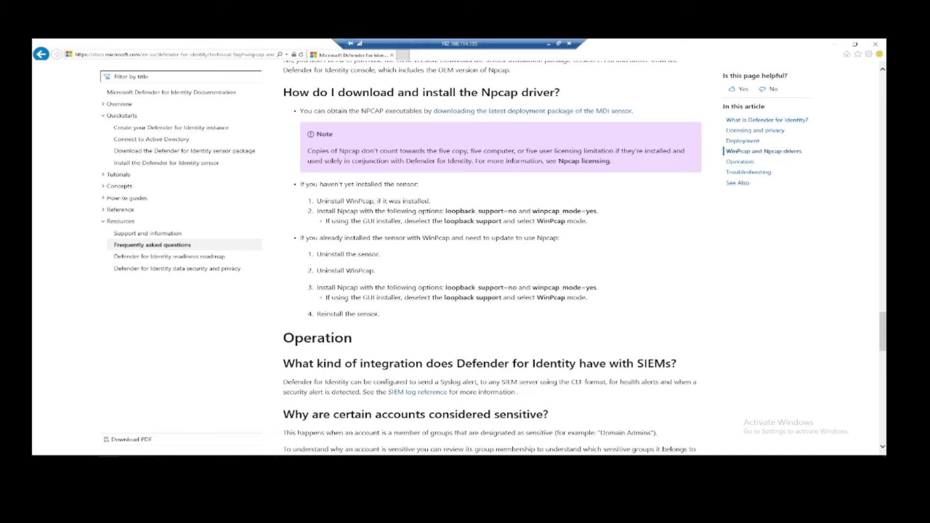
- Run Azure ATP Sensor Setup from the extracted folder, accept and install the required Microsoft .NET Framework, and confirm the reboot prompt
mouse_move(130, 452)
click(173, 425)
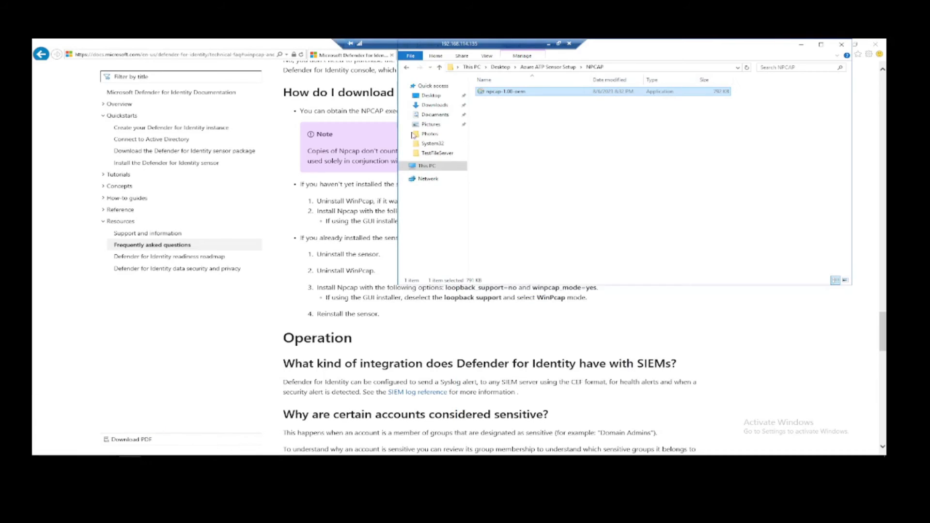
click(548, 67)
click(514, 101)
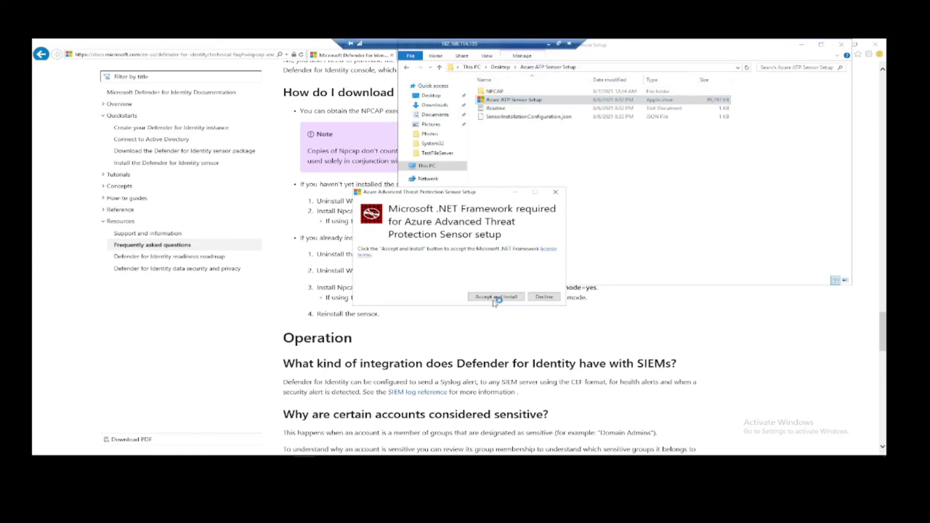
click(494, 300)
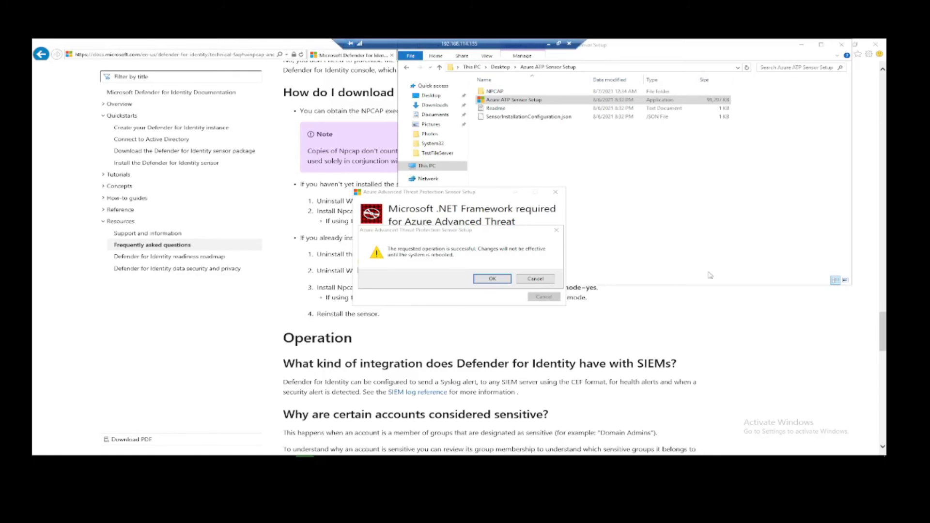
click(504, 278)
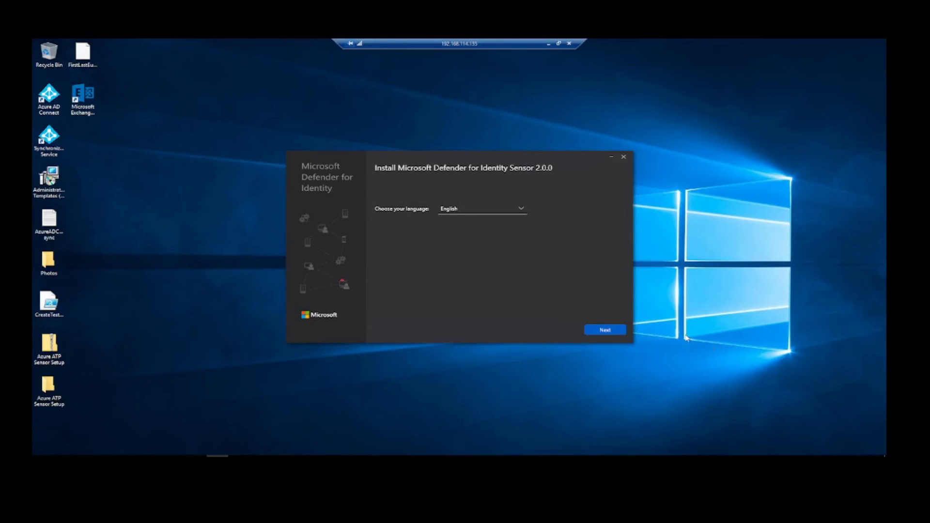
- Install the Defender for Identity sensor in English with the Sensor deployment type, pasting the access key copied from the portal, and finish setup
click(600, 333)
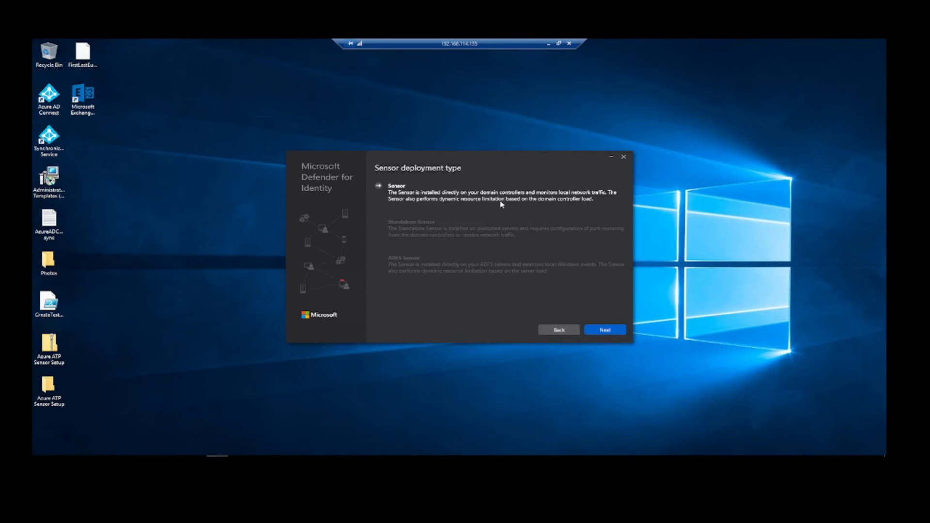
click(619, 334)
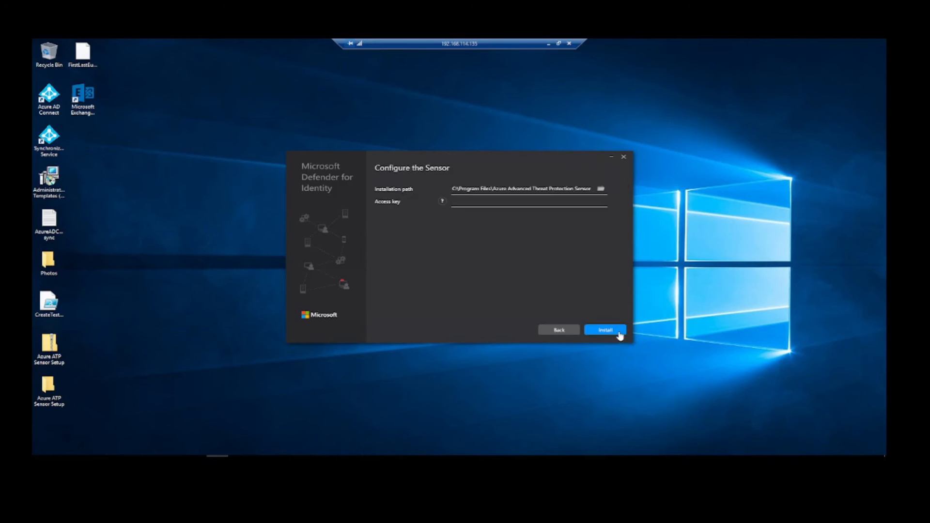
click(548, 43)
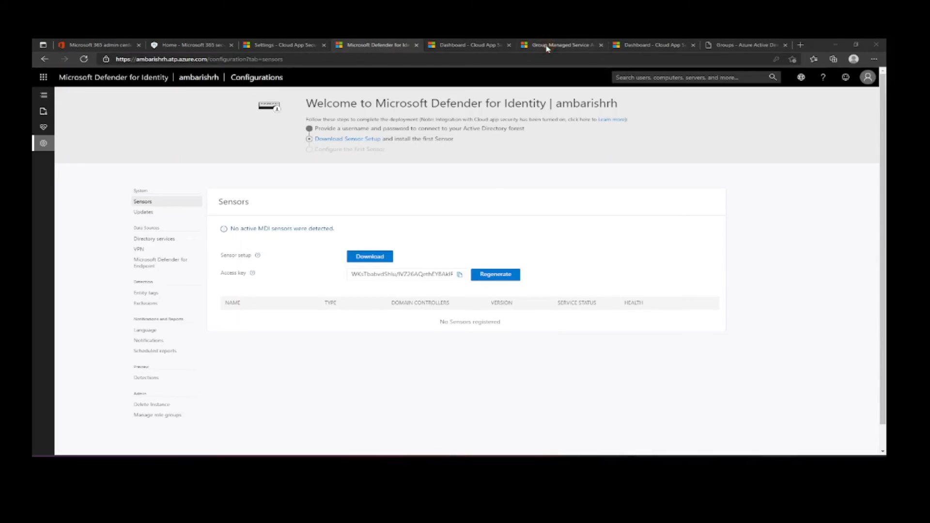
click(459, 275)
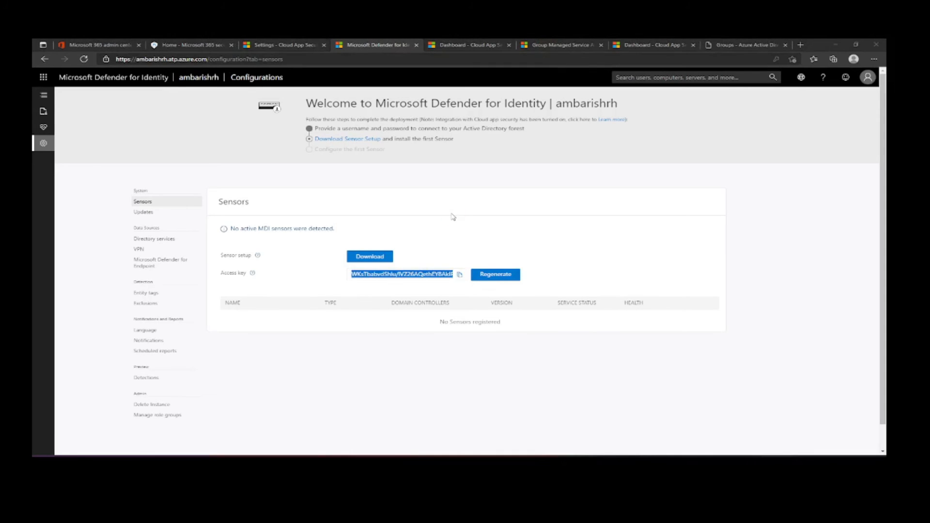
key(alt+Tab)
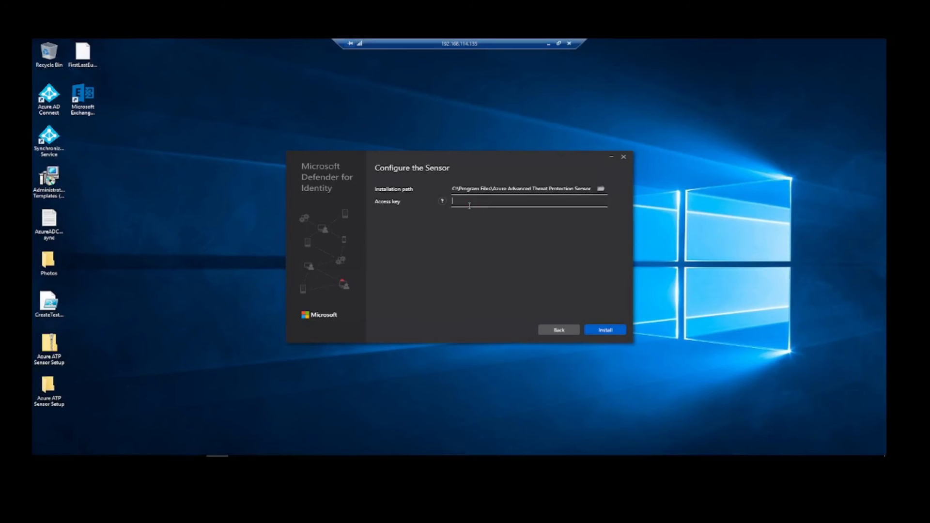
key(ctrl+v)
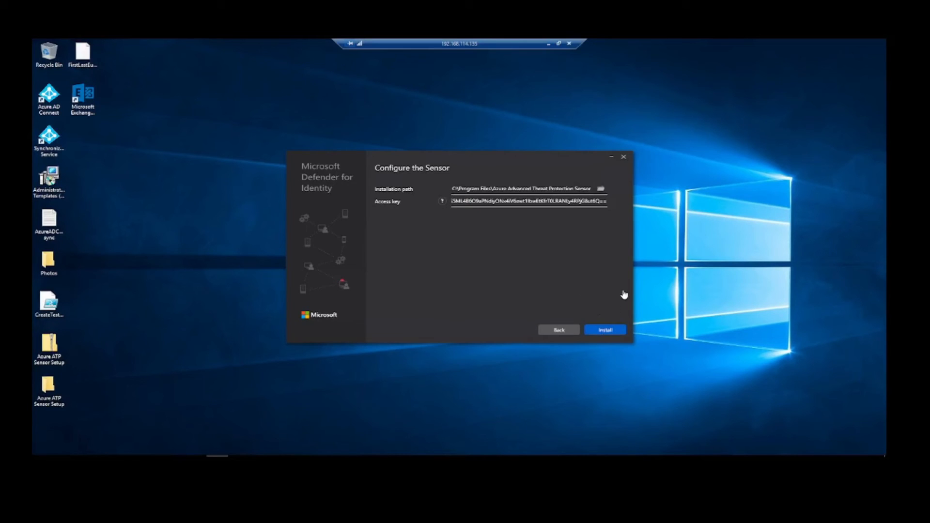
click(620, 330)
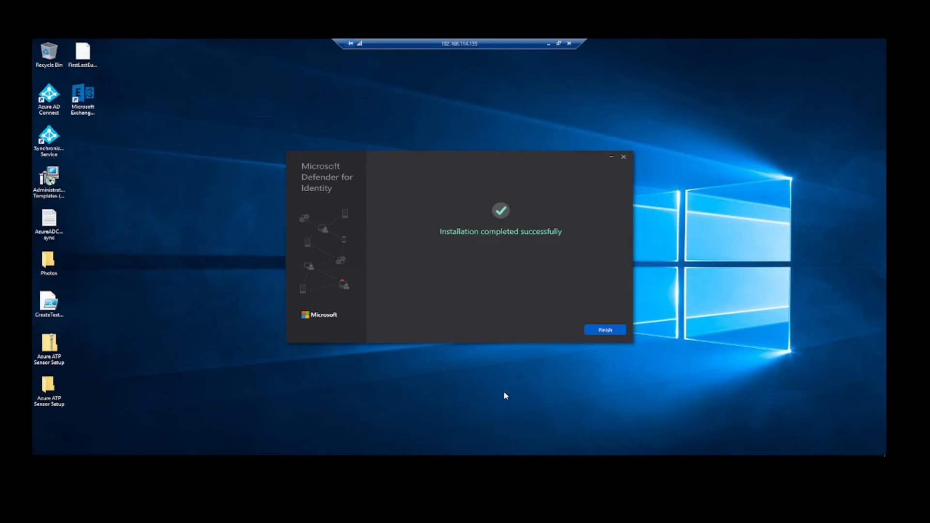
click(599, 334)
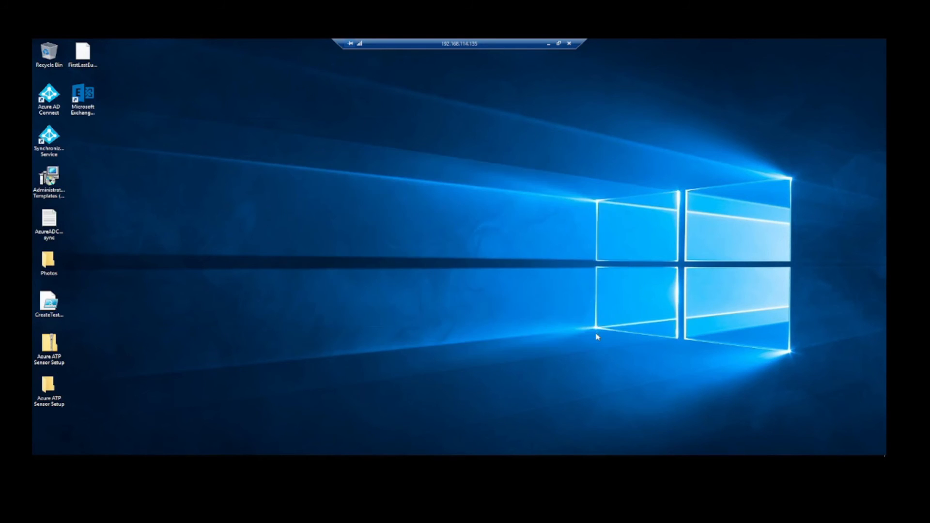
- Return to the Defender for Identity portal and refresh the sensors page to check the service status of DC01
click(548, 43)
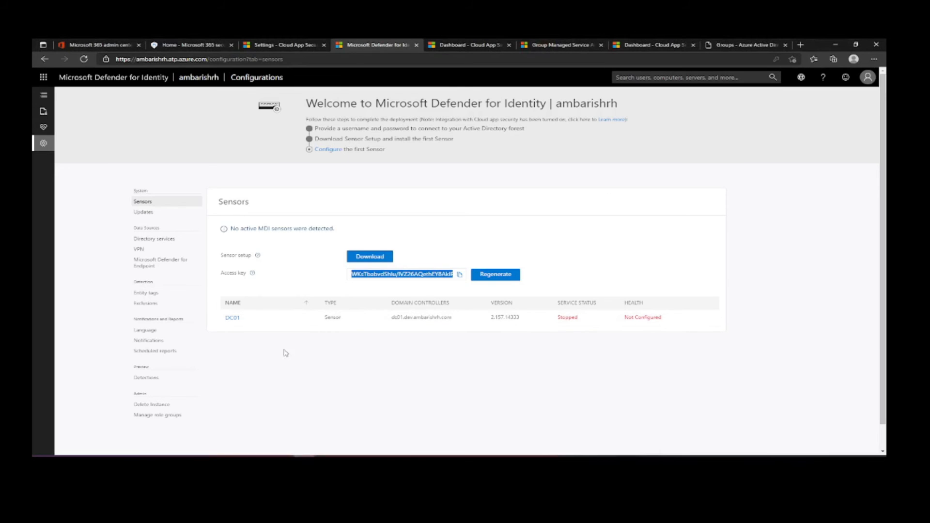
click(570, 330)
key(F5)
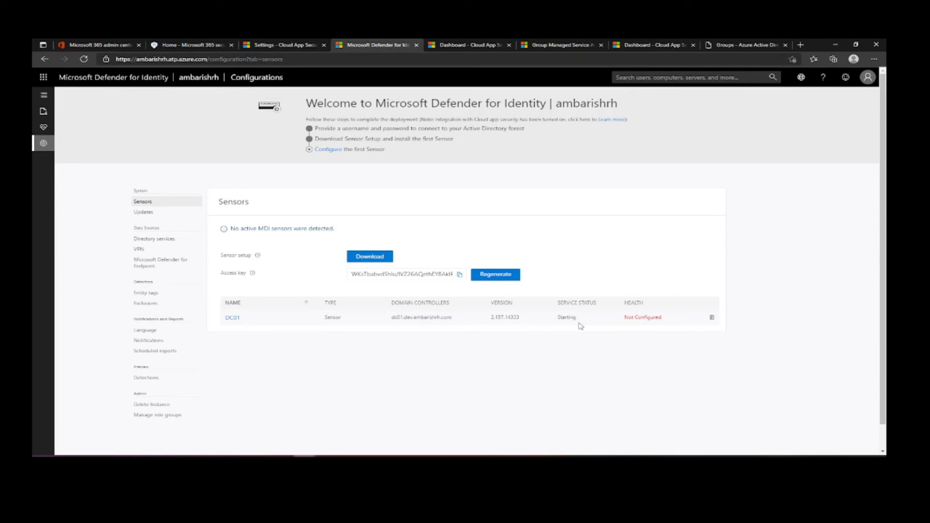
- Open Services on the remote server, widen the Name column, and check the Azure Advanced Threat Protection Sensor and Sensor Updater services
click(448, 456)
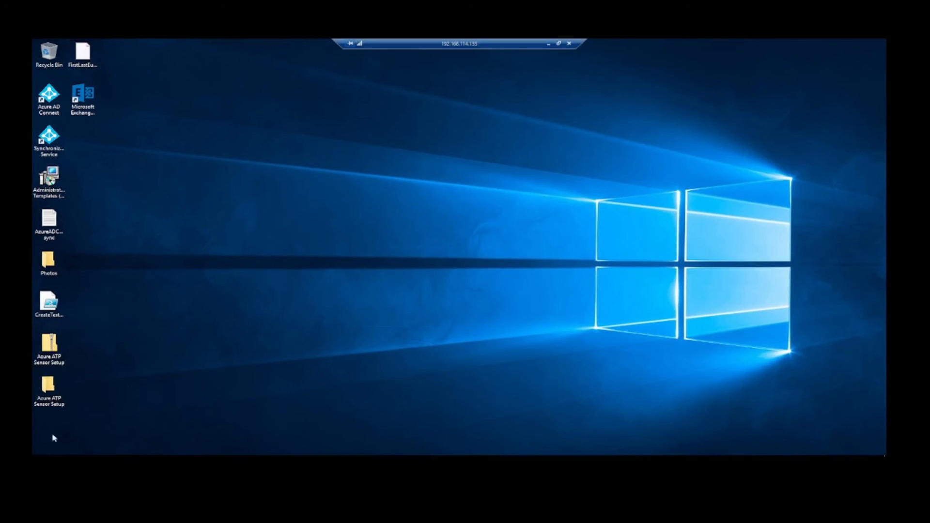
key(super)
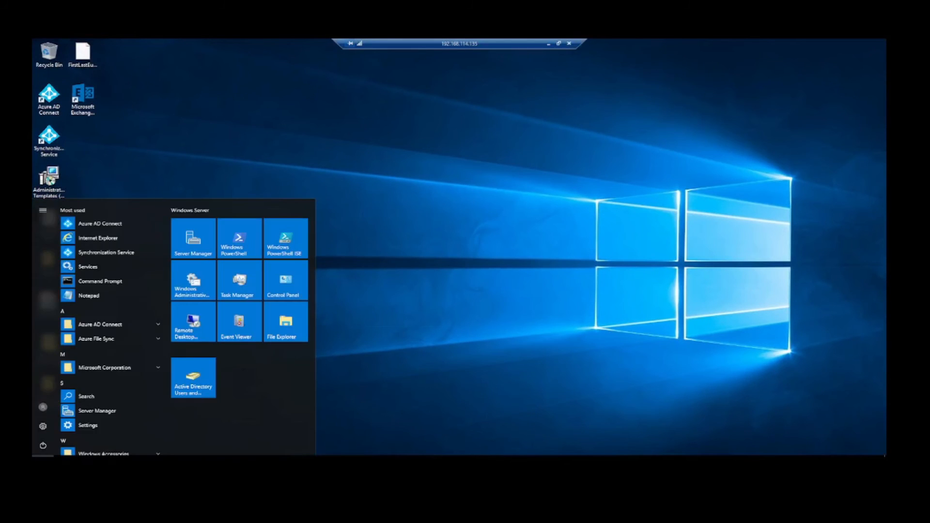
text(services)
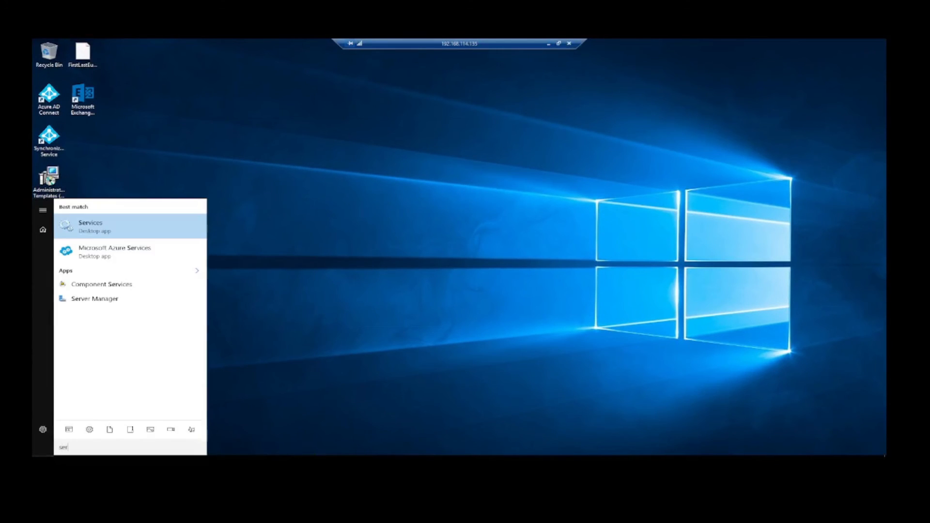
key(Return)
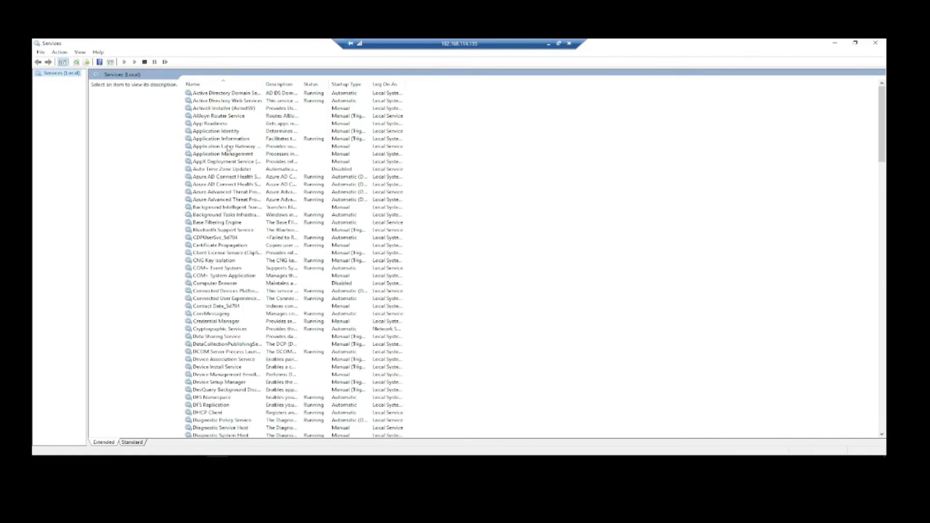
drag(263, 86, 338, 86)
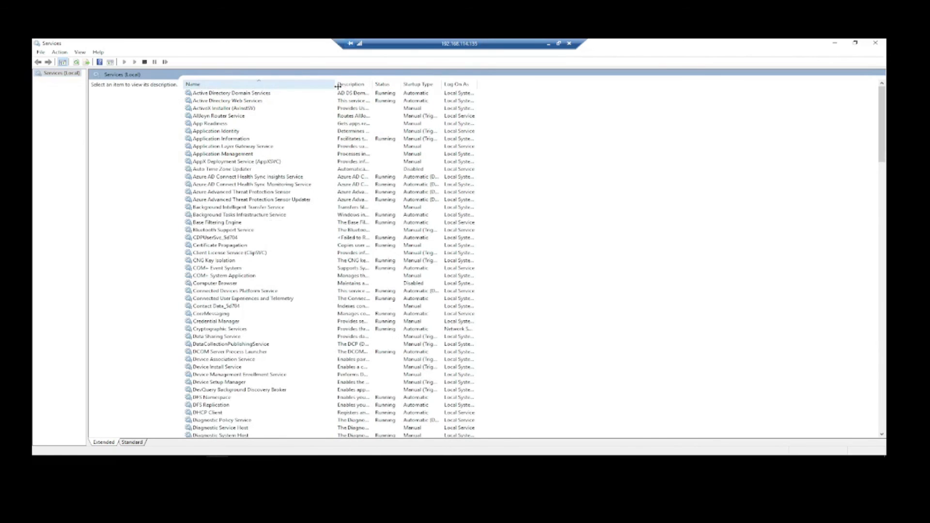
click(302, 200)
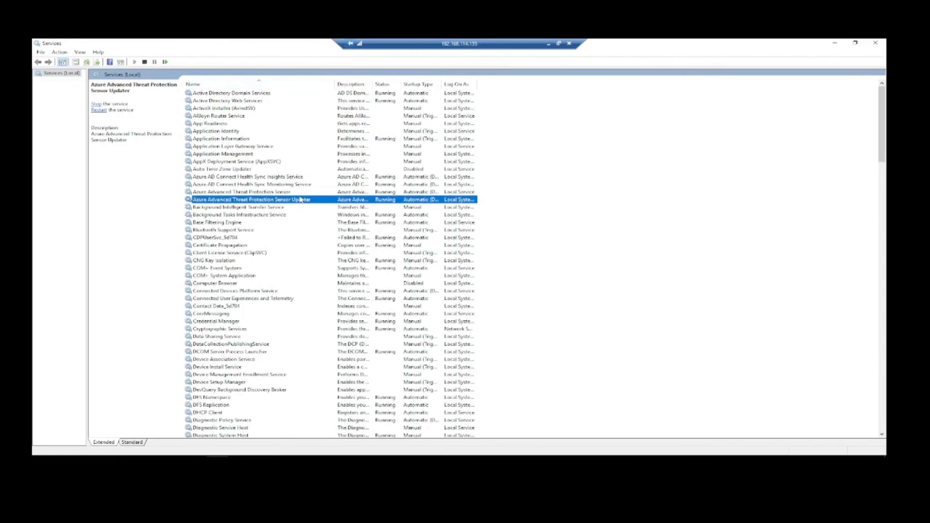
click(296, 193)
click(300, 202)
- Return to the Defender for Identity portal, turn on automatic restart for DC01 in the update settings, and save
click(547, 44)
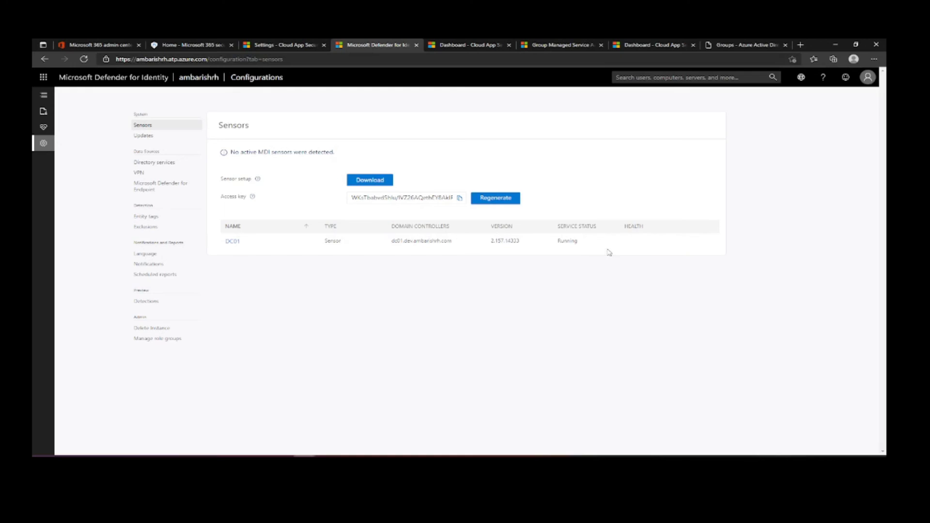
click(156, 136)
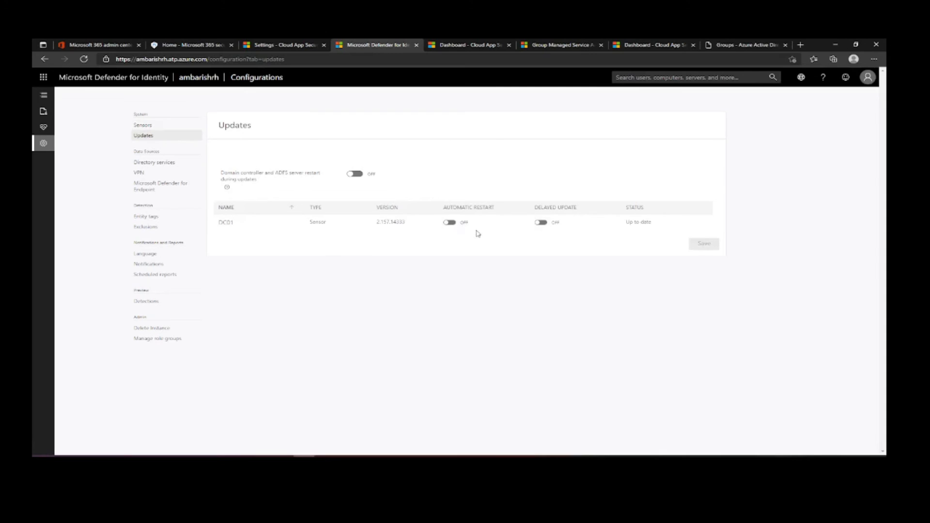
click(449, 224)
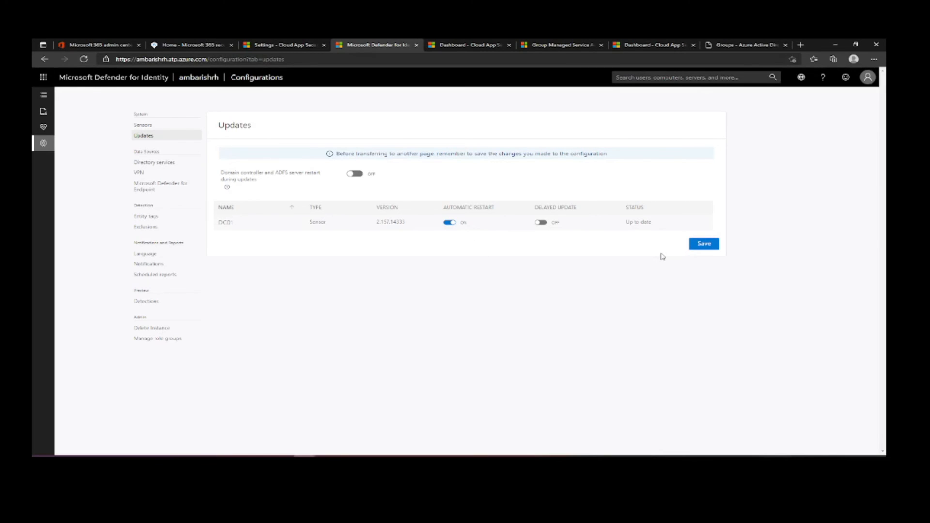
click(705, 246)
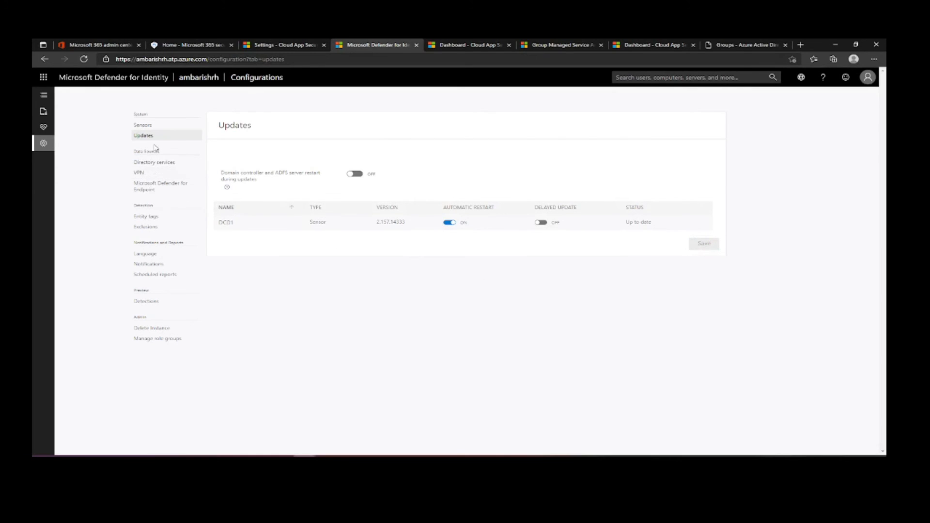
- Check the directory services settings, and turn on and save the integration with Microsoft Defender for Endpoint
click(155, 164)
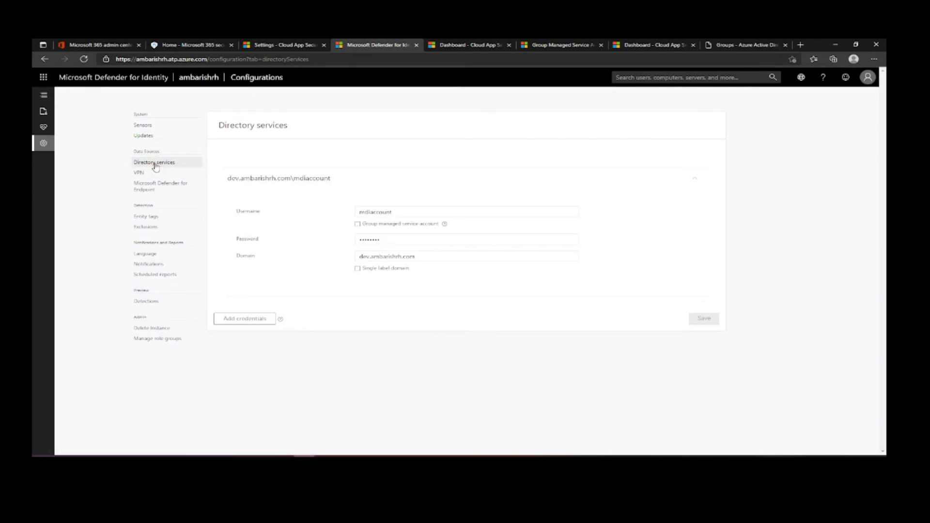
click(147, 128)
click(152, 187)
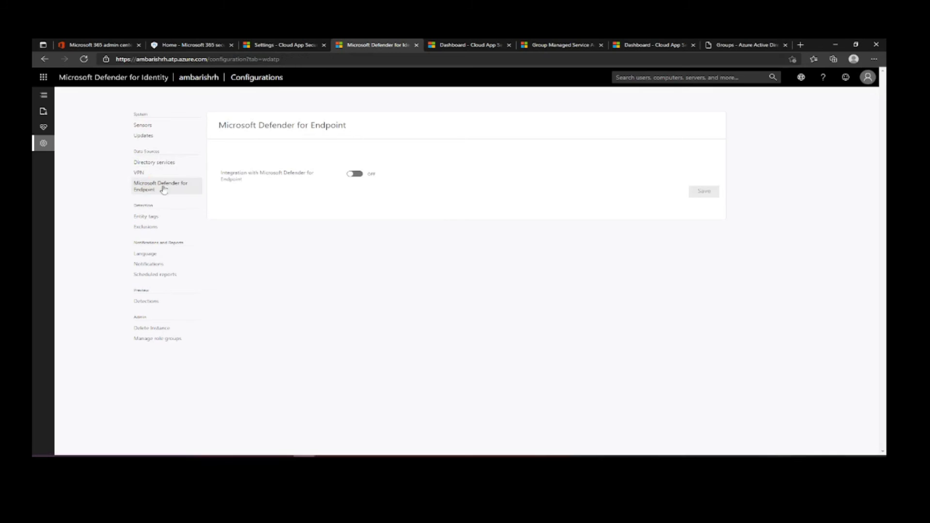
click(357, 173)
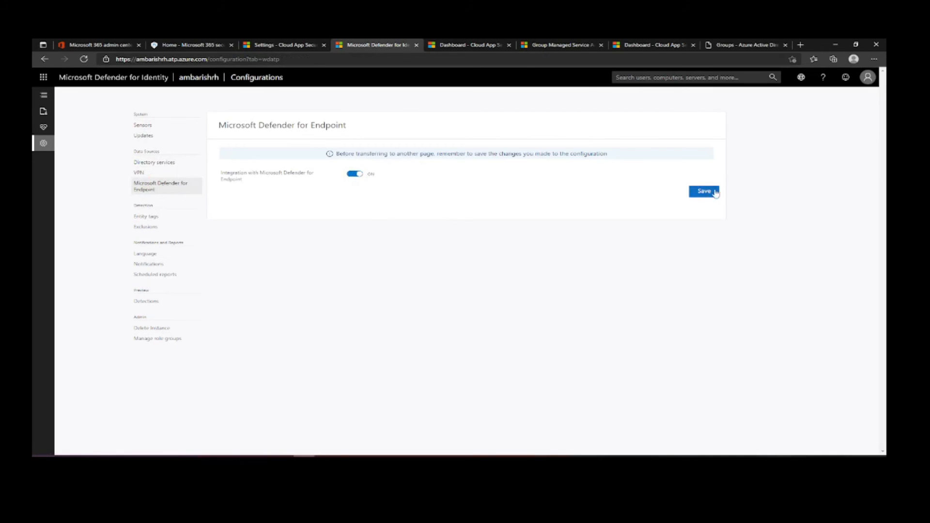
click(711, 192)
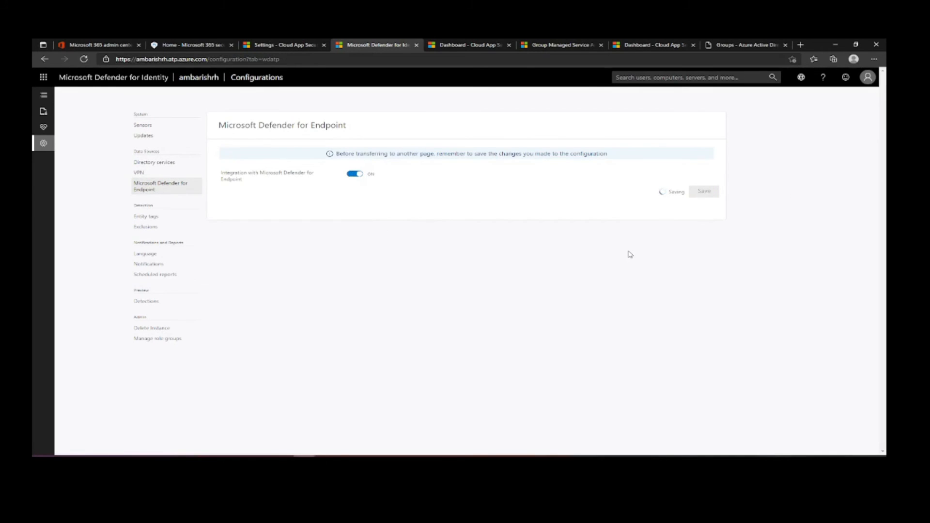
- Examine the Honeytoken and Sensitive entity tag settings and the list of detection exclusions
click(147, 216)
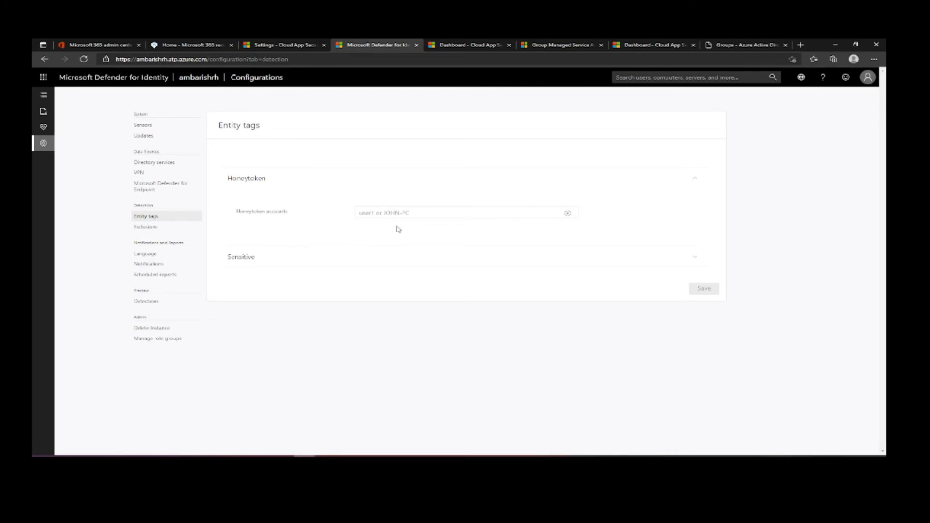
click(693, 259)
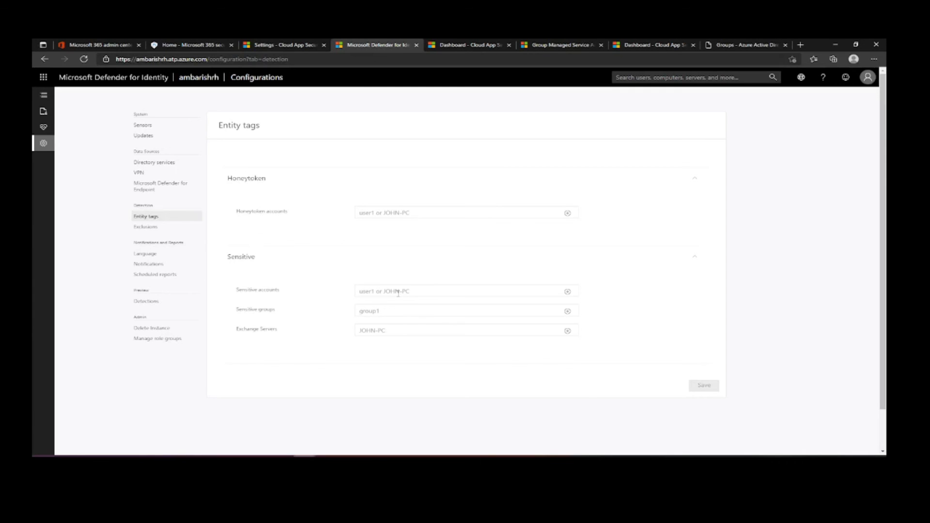
click(142, 227)
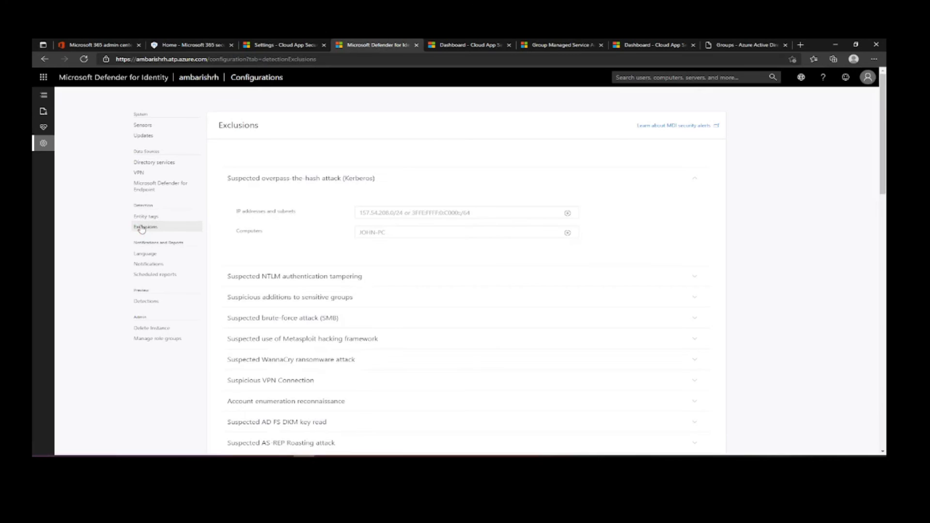
scroll(531, 272, down, 2)
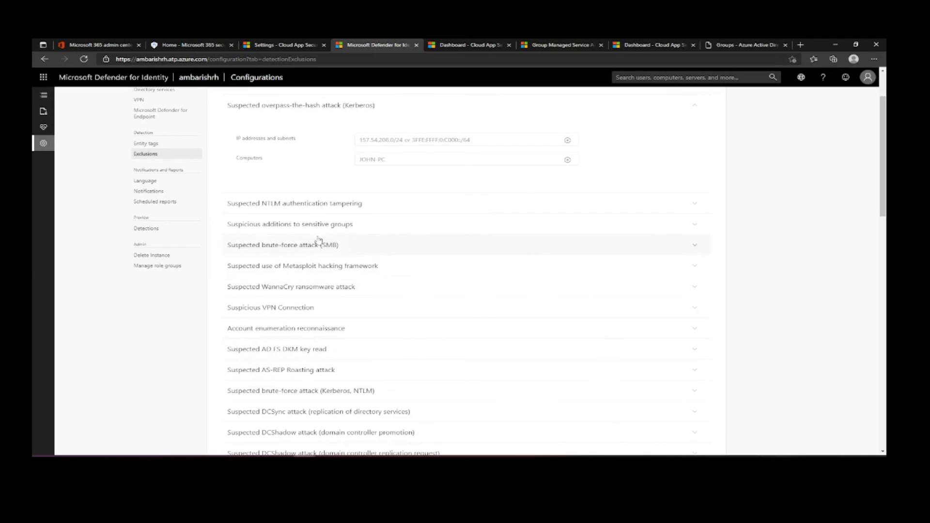
- Review the language page and the mail and syslog notification settings
click(150, 183)
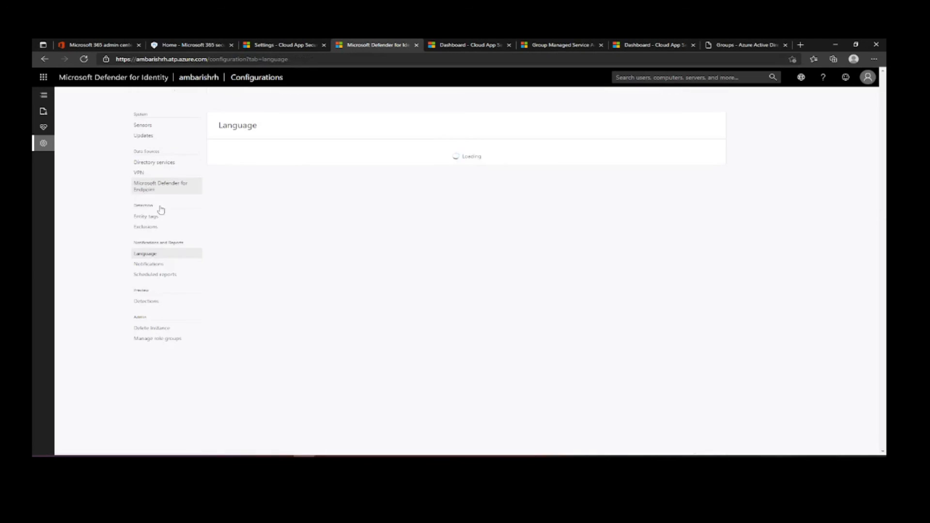
click(152, 265)
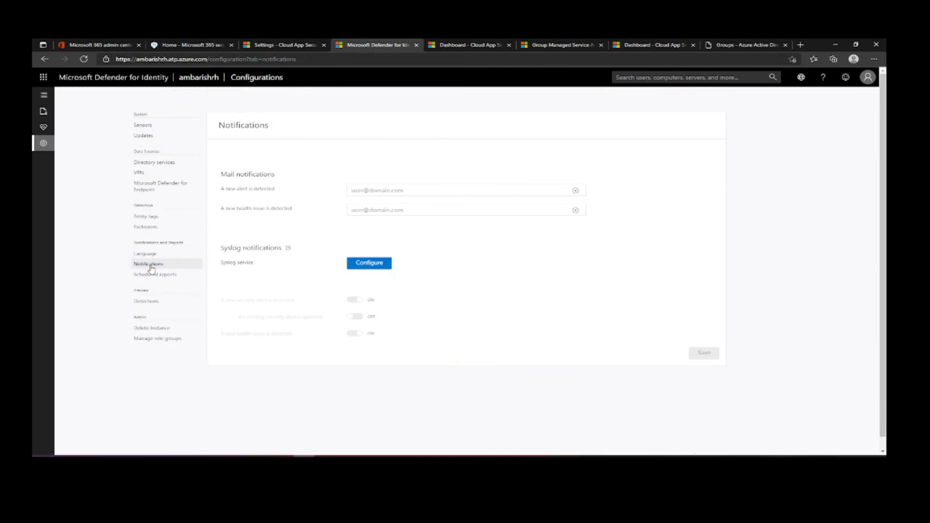
click(356, 191)
- Examine the scheduling options of the Summary and Modifications to sensitive groups reports without saving a schedule
click(156, 274)
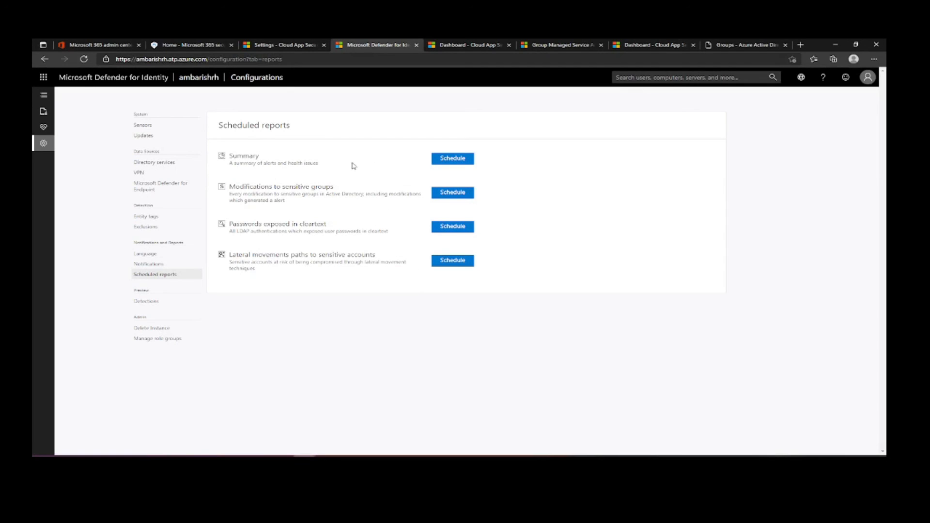
click(448, 162)
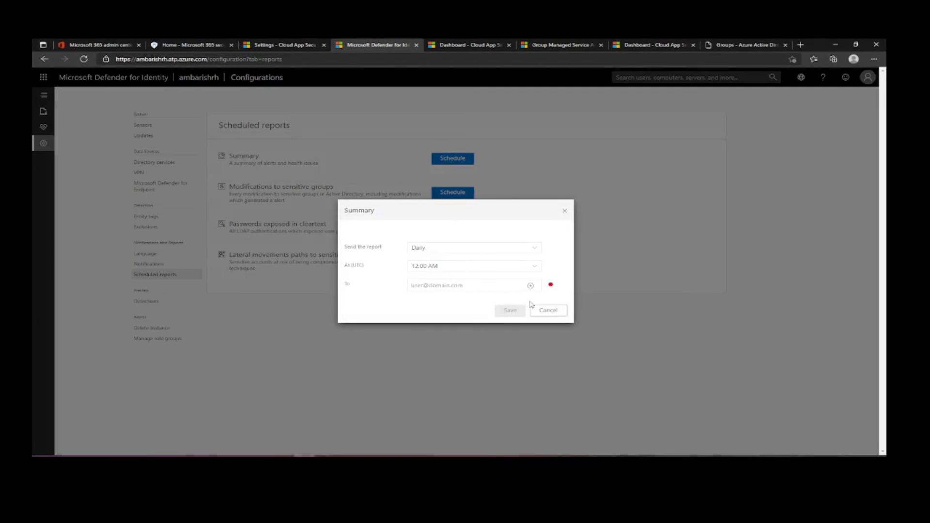
click(542, 312)
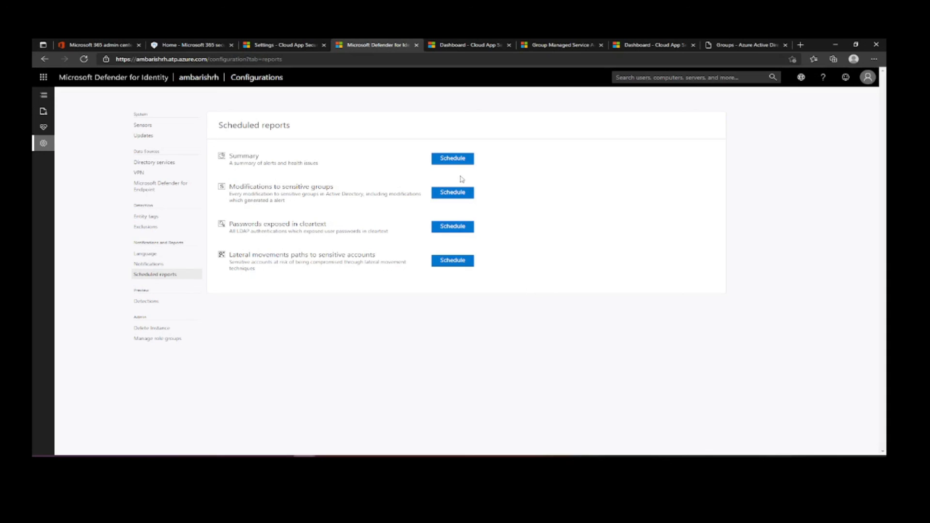
click(455, 193)
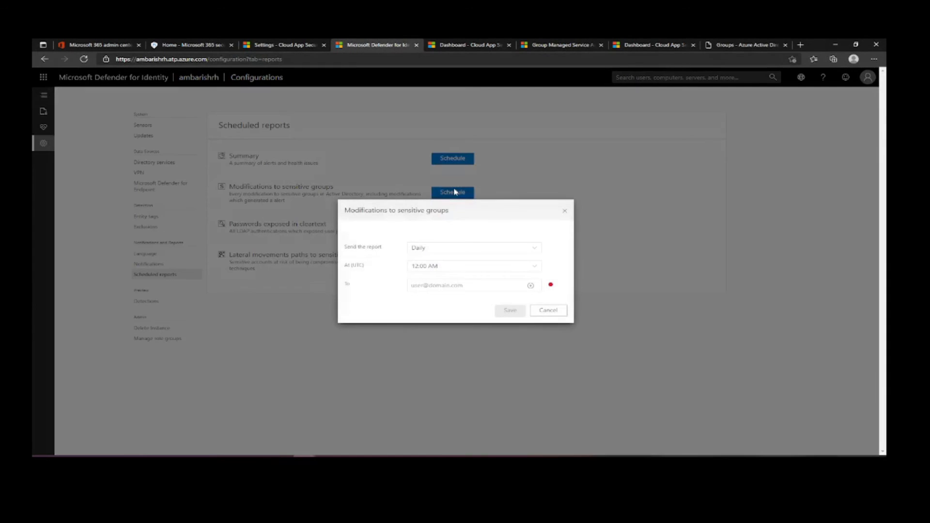
click(546, 311)
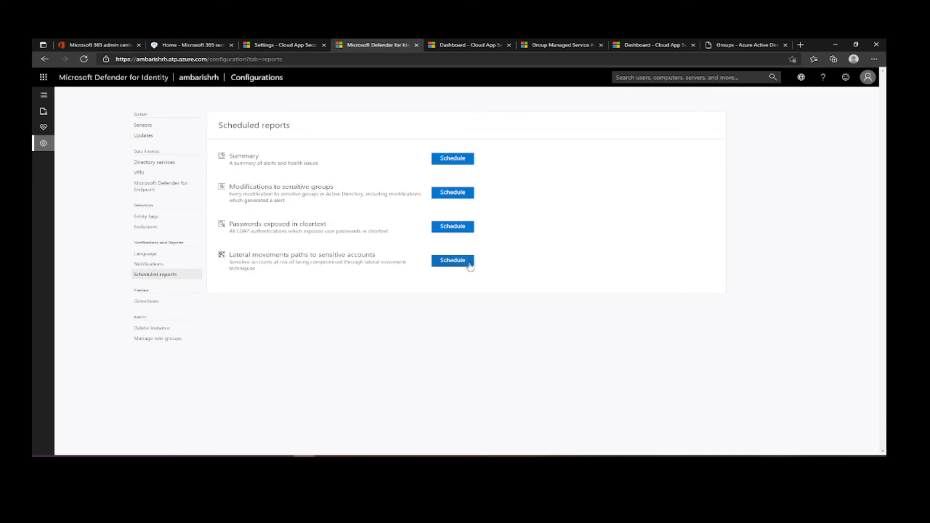
- Check the scheduling options for the lateral movement paths report, and review the preview detections and role group management pages
click(452, 261)
click(546, 311)
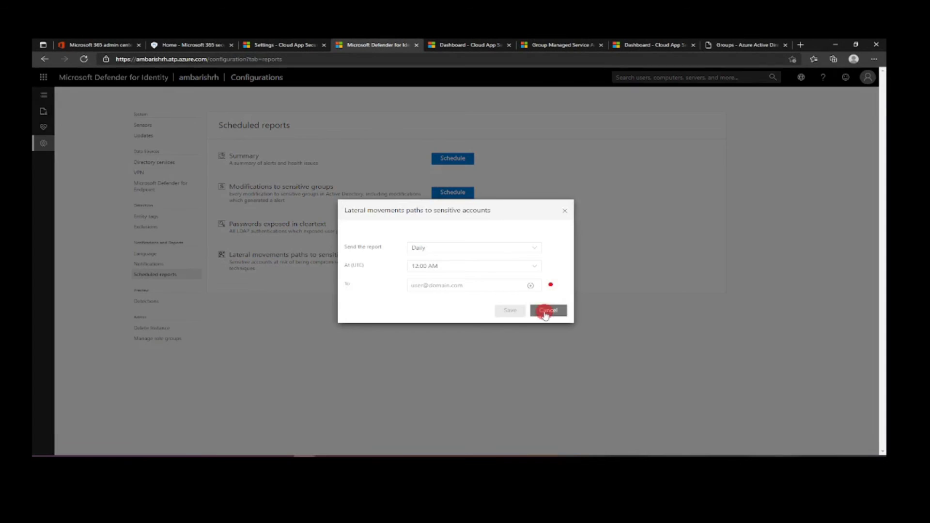
click(145, 301)
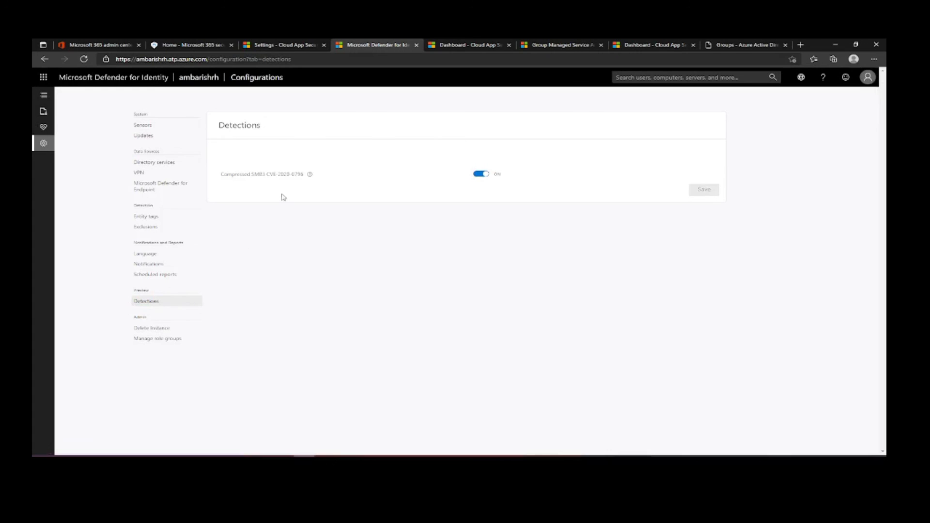
click(154, 340)
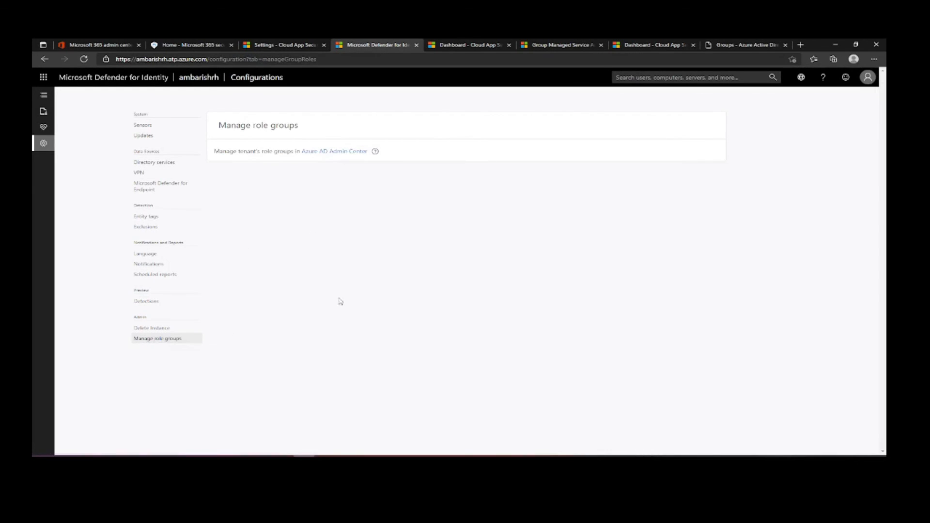
- Switch to the Cloud App Security settings and reload the Microsoft Defender for Identity page to check the data integration
click(277, 47)
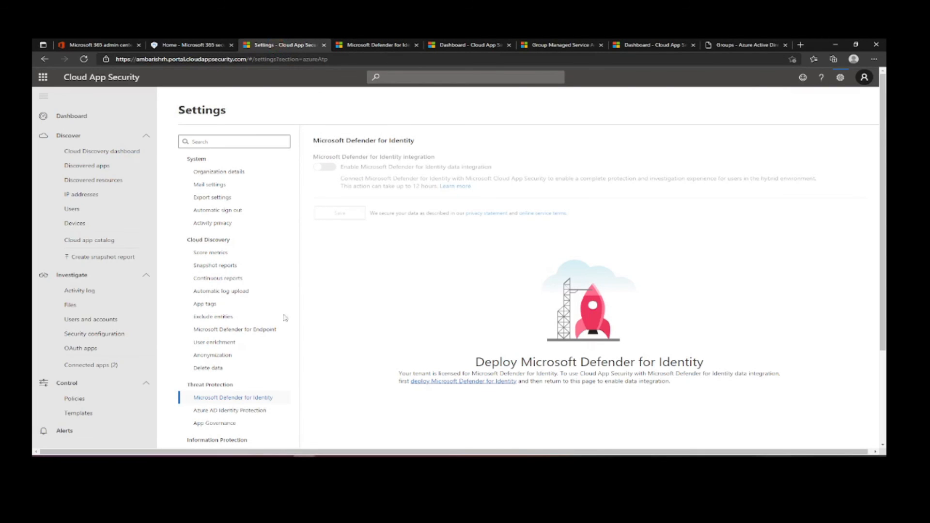
click(221, 411)
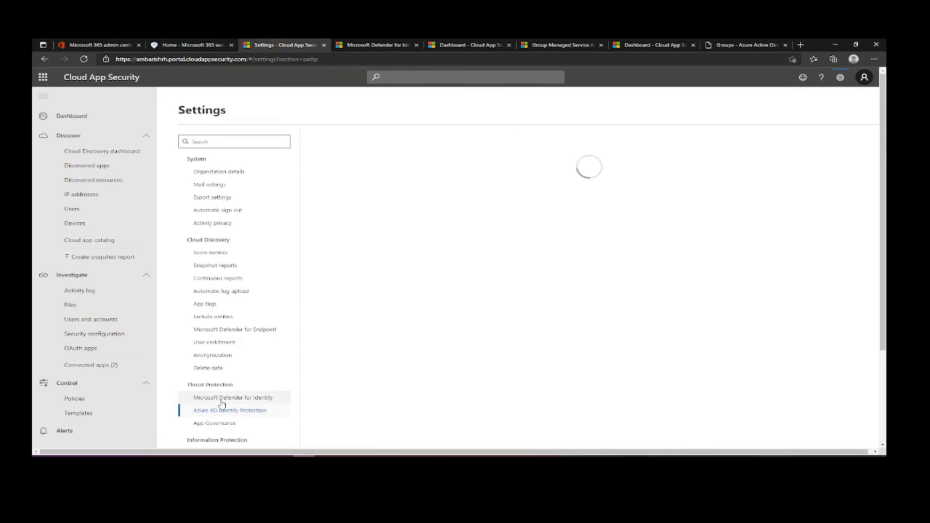
click(222, 401)
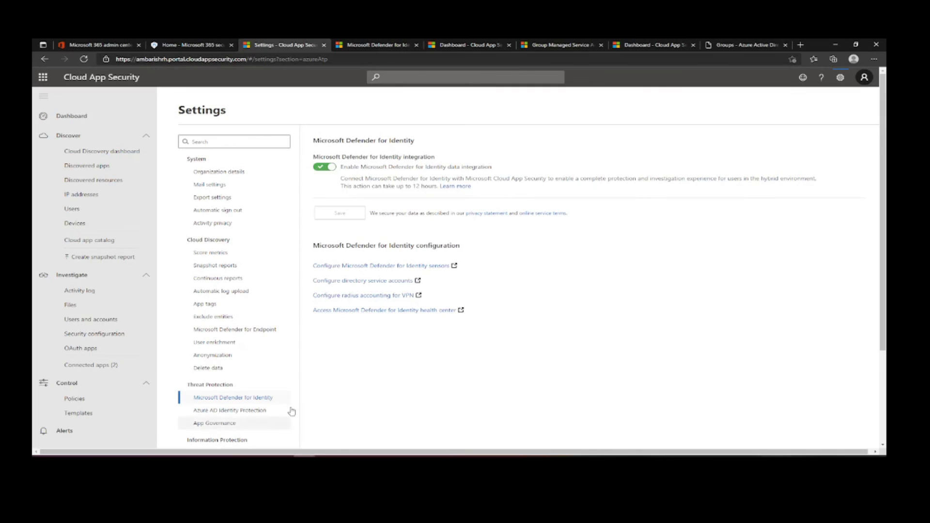
- Check the Azure AD Identity Protection alert integration, follow its Office 365 app connector link, and return to recheck the integration
click(236, 412)
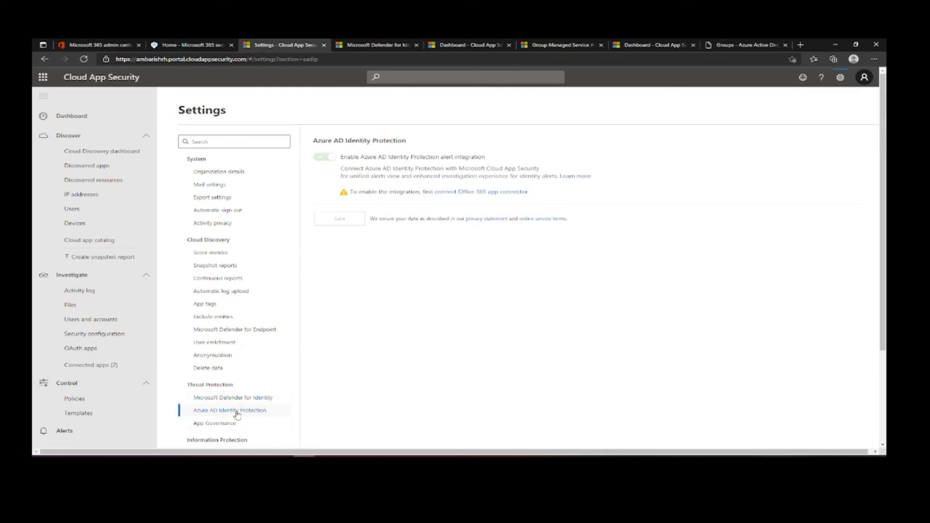
click(469, 193)
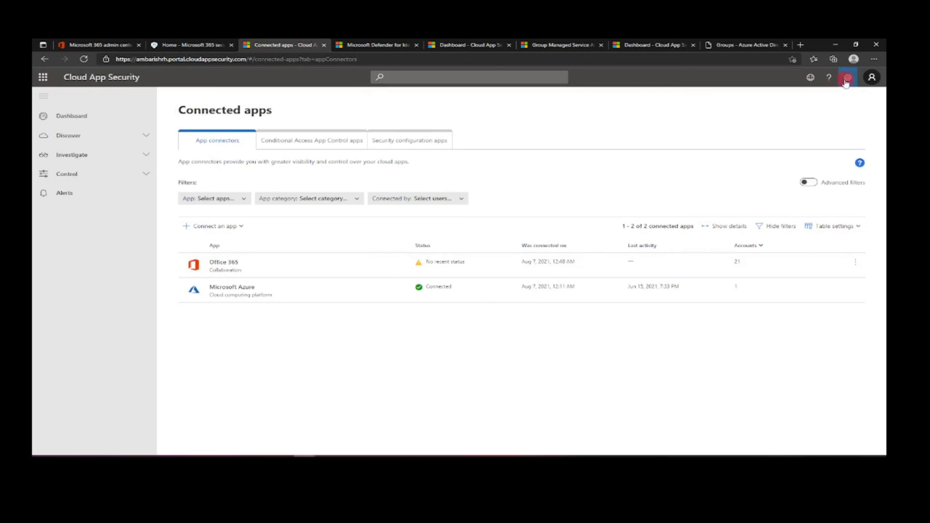
click(847, 77)
click(772, 105)
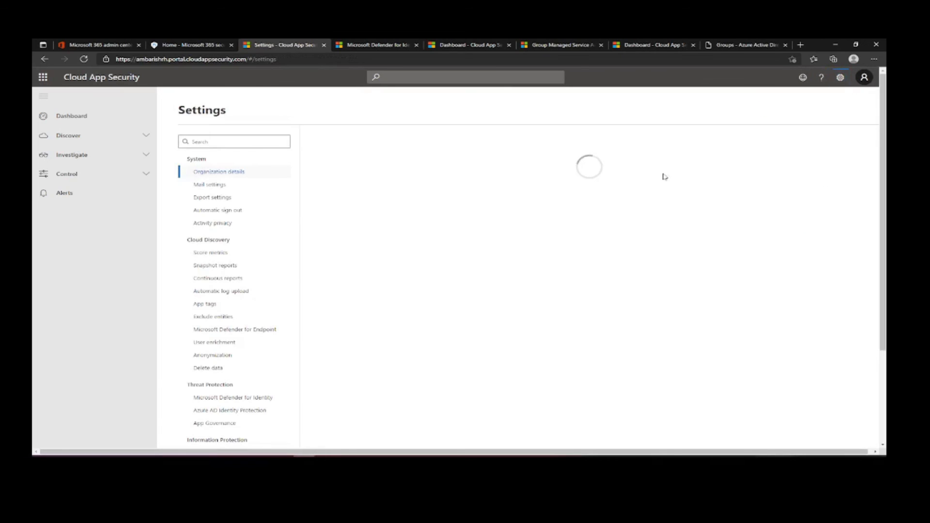
scroll(247, 315, down, 3)
click(229, 286)
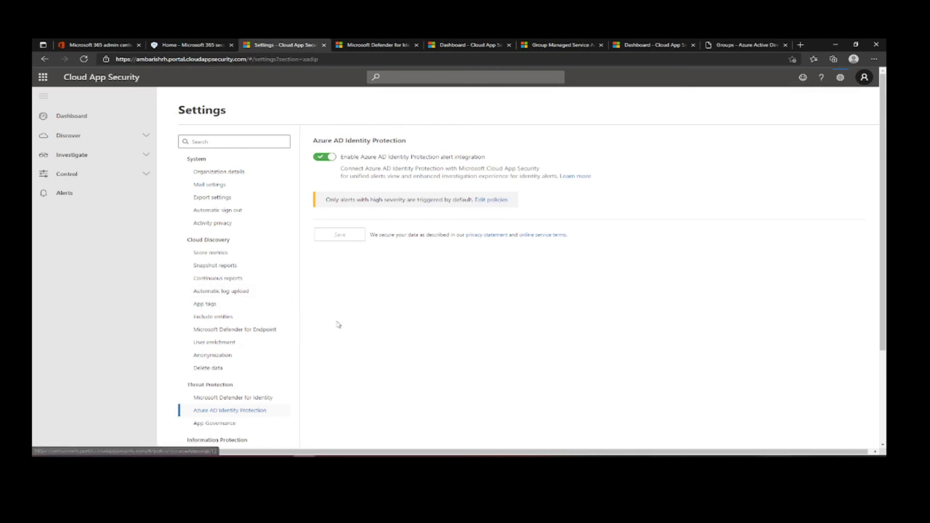
- Review the App Governance integration and the remaining settings sections, and check the Office 365 connector under the connected apps
click(223, 425)
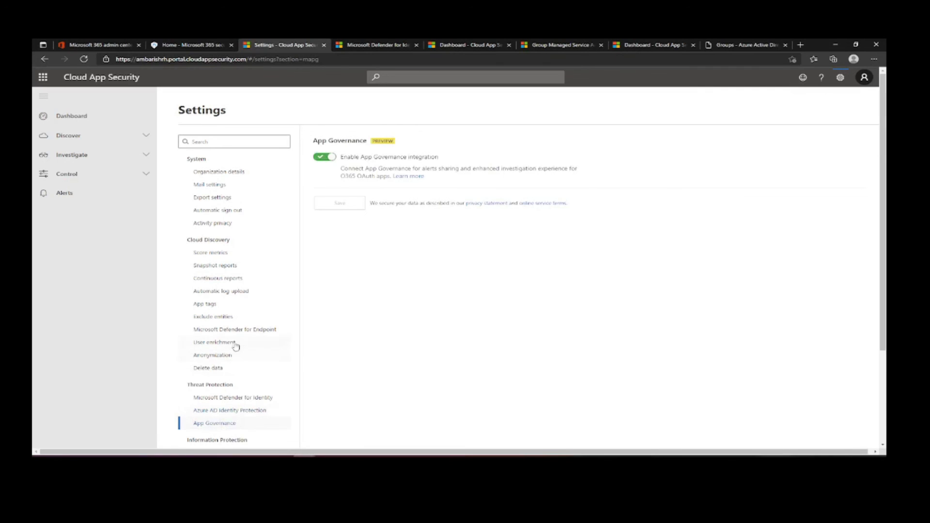
scroll(275, 292, down, 2)
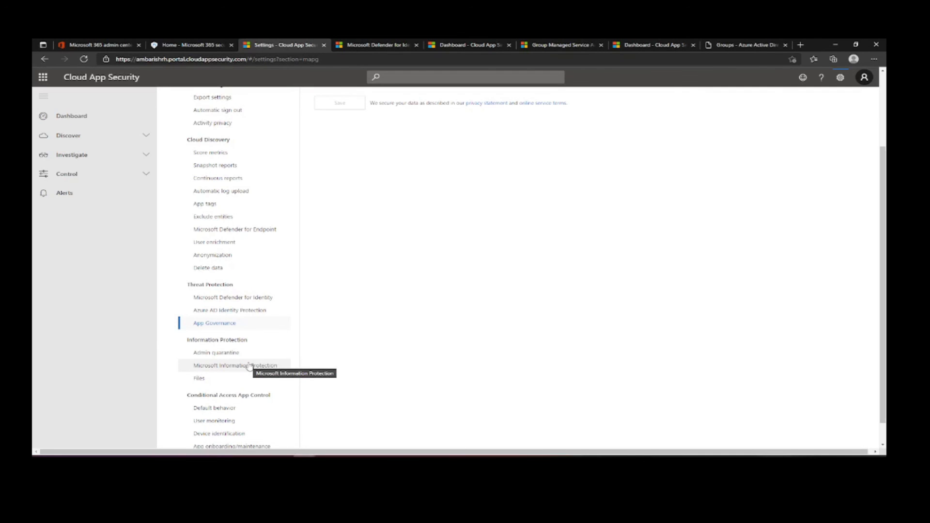
click(227, 445)
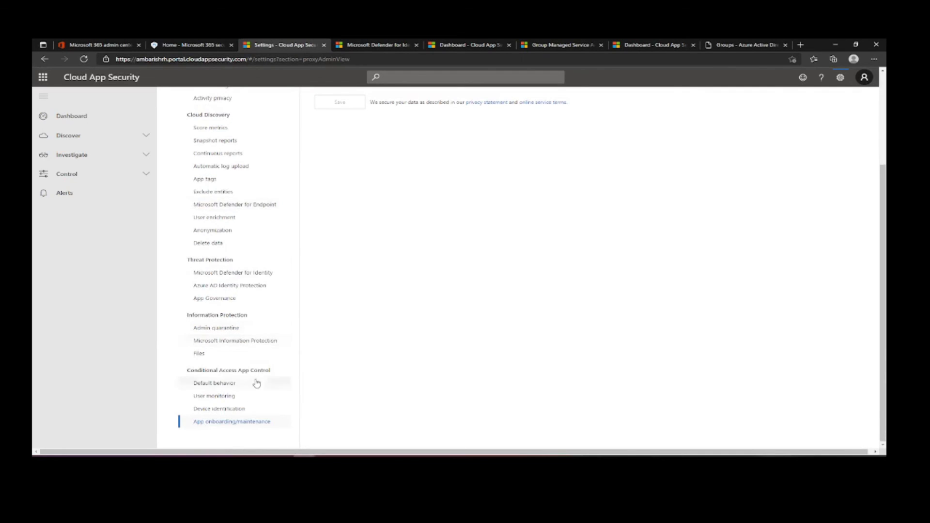
click(846, 80)
click(776, 195)
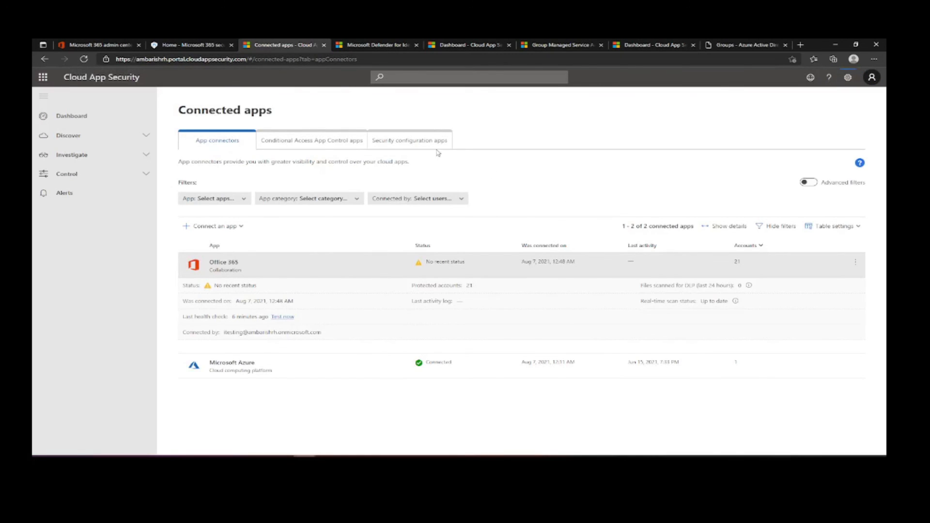
- Examine the Cloud Discovery dashboard's app categories, risk levels, discovered apps and top entities, and glance at the discovered apps list
click(82, 125)
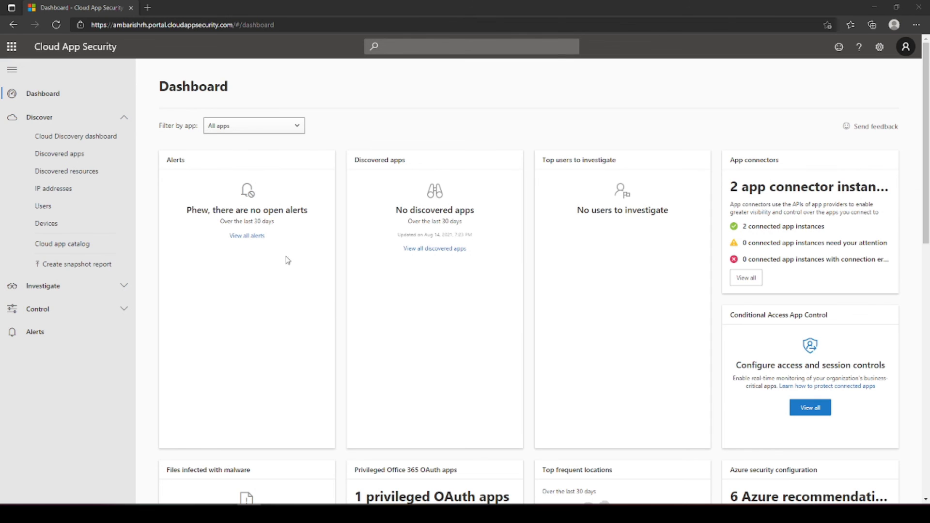
click(94, 140)
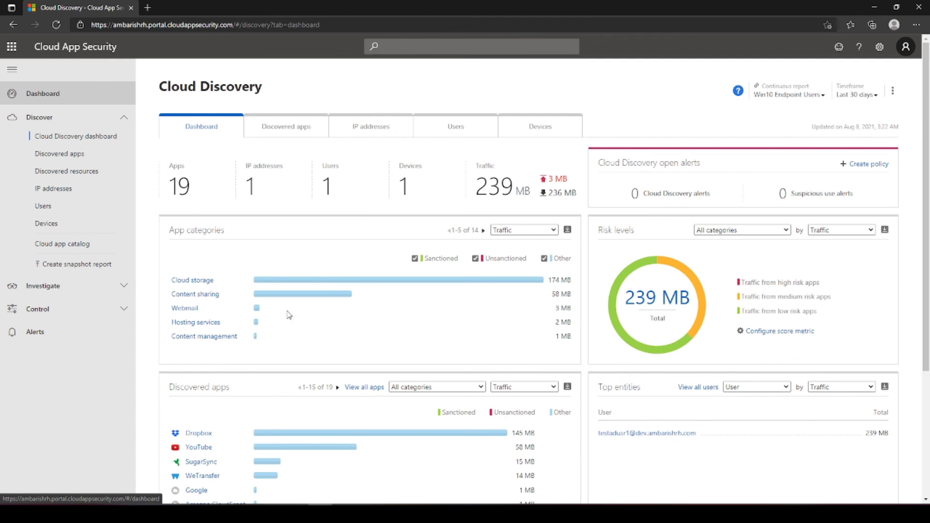
scroll(414, 299, down, 1)
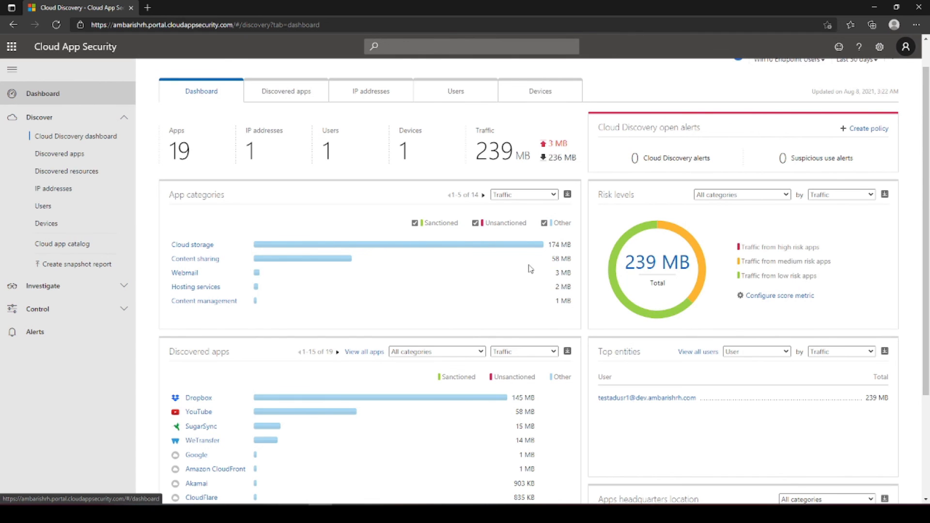
scroll(460, 301, down, 2)
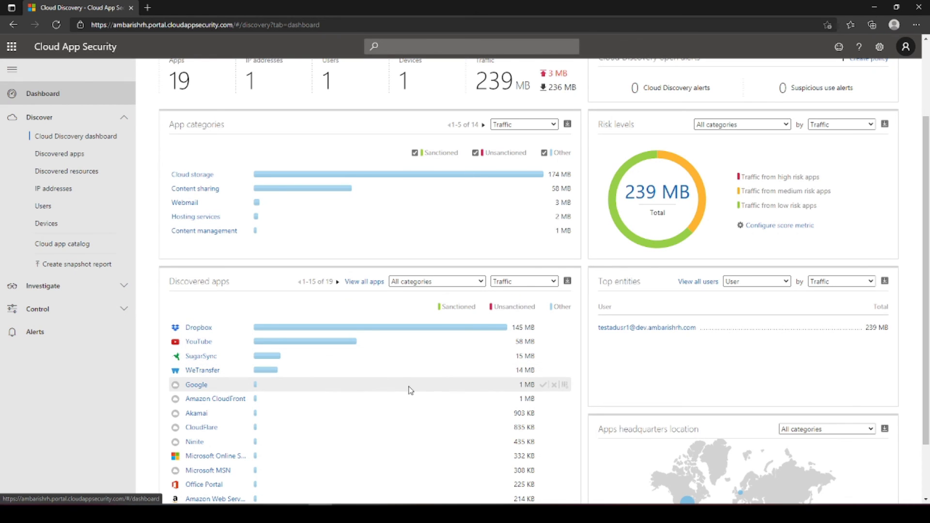
scroll(413, 394, down, 2)
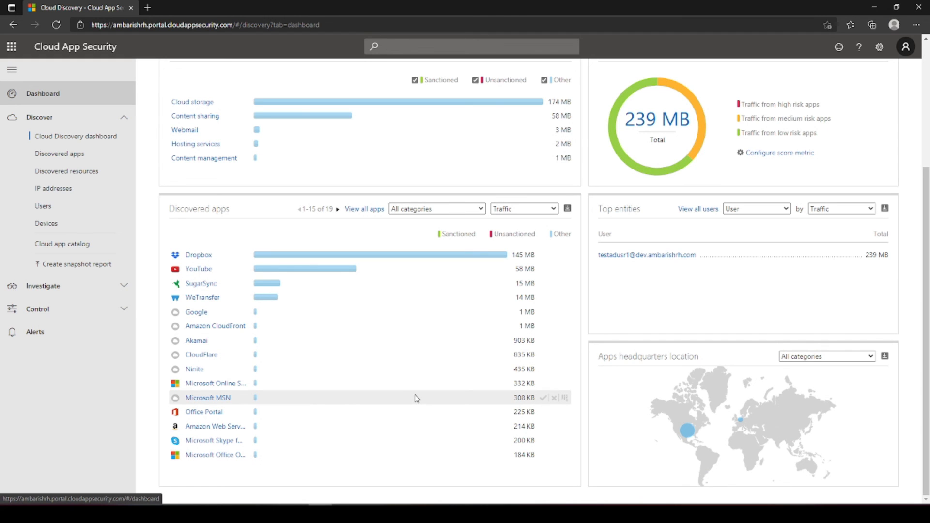
scroll(416, 398, up, 5)
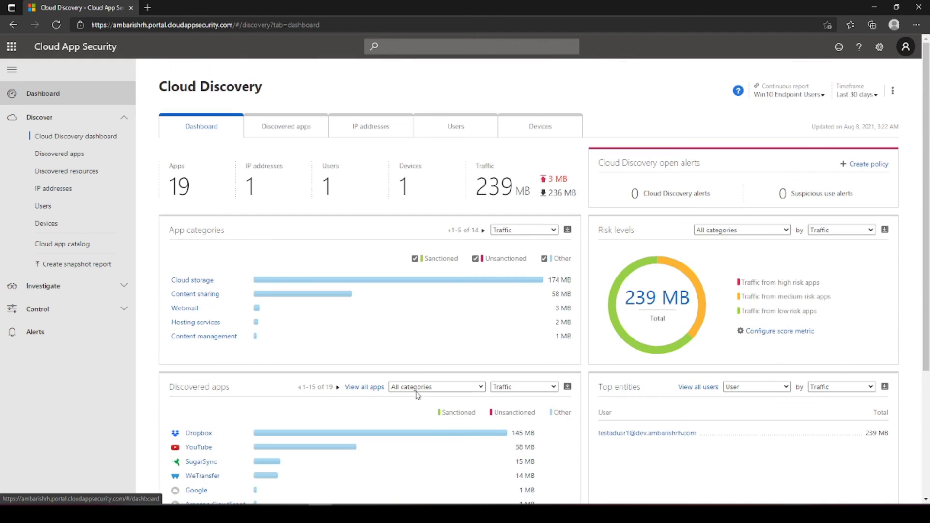
click(294, 129)
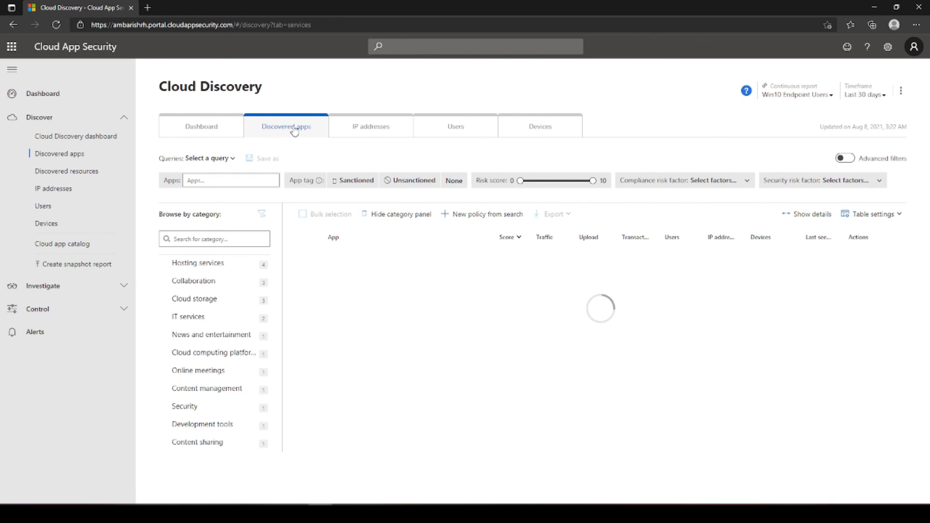
click(219, 135)
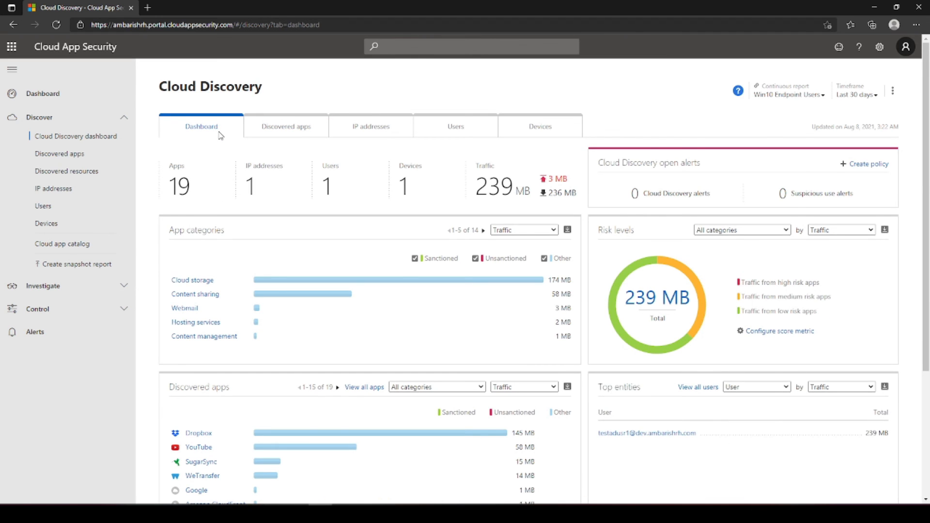